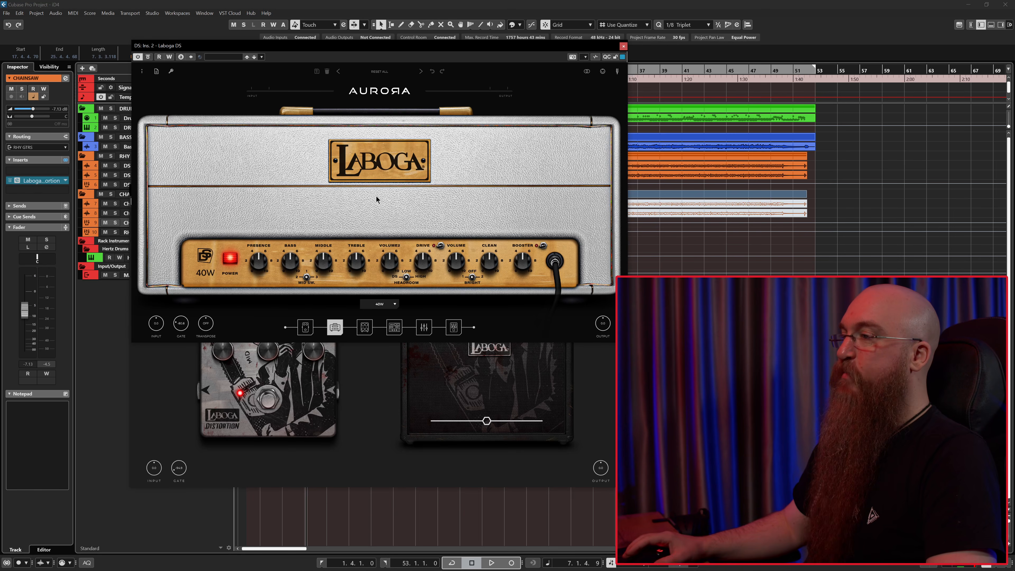
Leave only the Laboga DS plug-in window open, move it below the timeline ruler, and briefly play the project.
{"action": "left_click", "coordinate": [360, 362]}
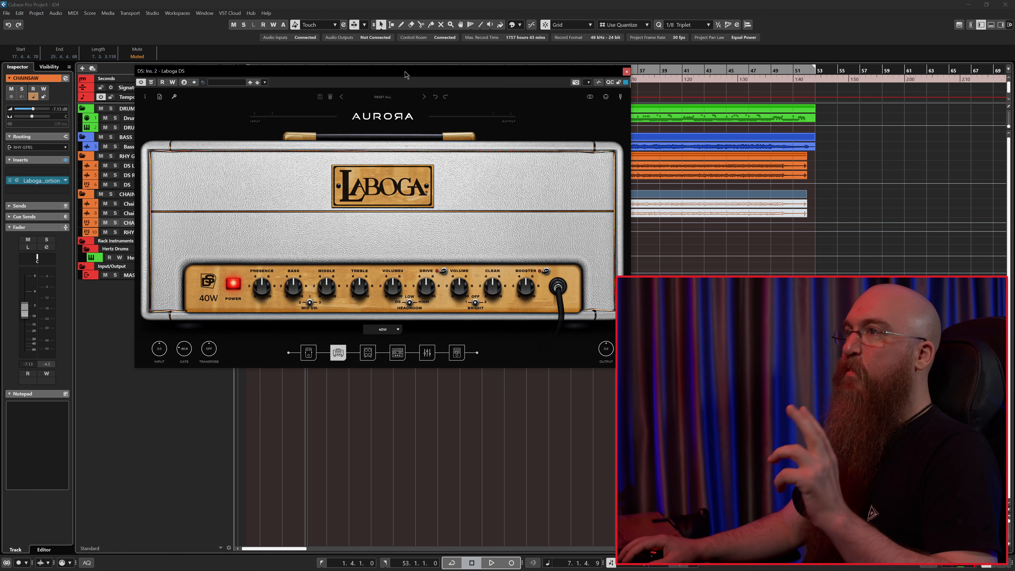
{"action": "mouse_move", "coordinate": [406, 73]}
{"action": "left_mouse_down"}
{"action": "mouse_move", "coordinate": [380, 76]}
{"action": "mouse_move", "coordinate": [391, 73]}
{"action": "left_mouse_up"}
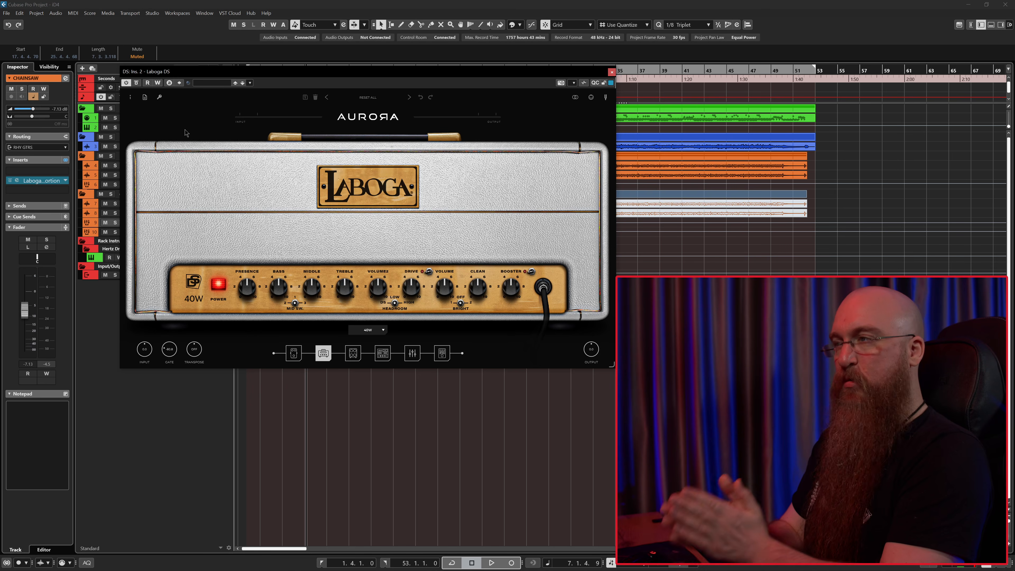
{"action": "key", "text": "space"}
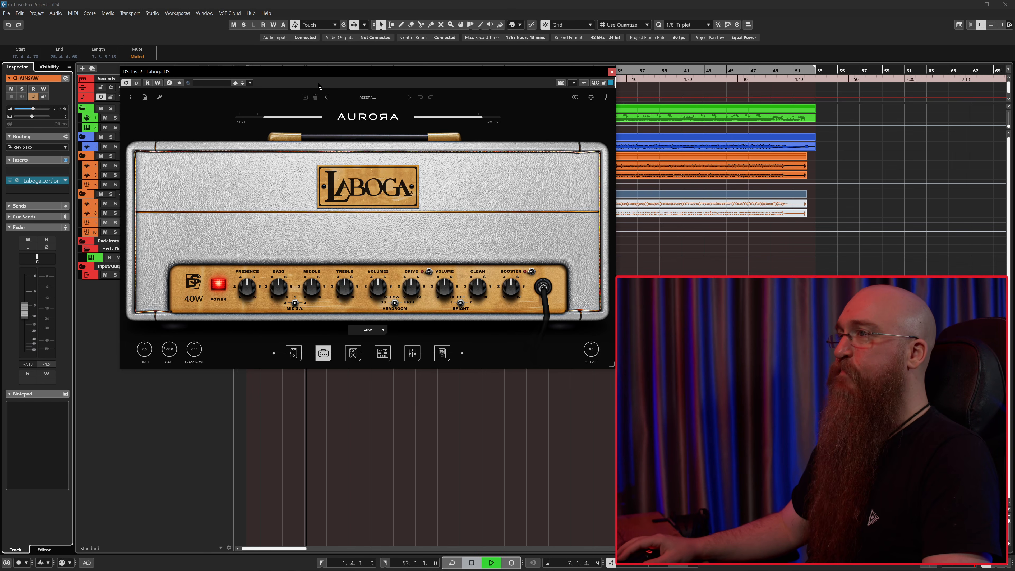
{"action": "left_click_drag", "start_coordinate": [320, 76], "coordinate": [327, 181]}
{"action": "key", "text": "space"}
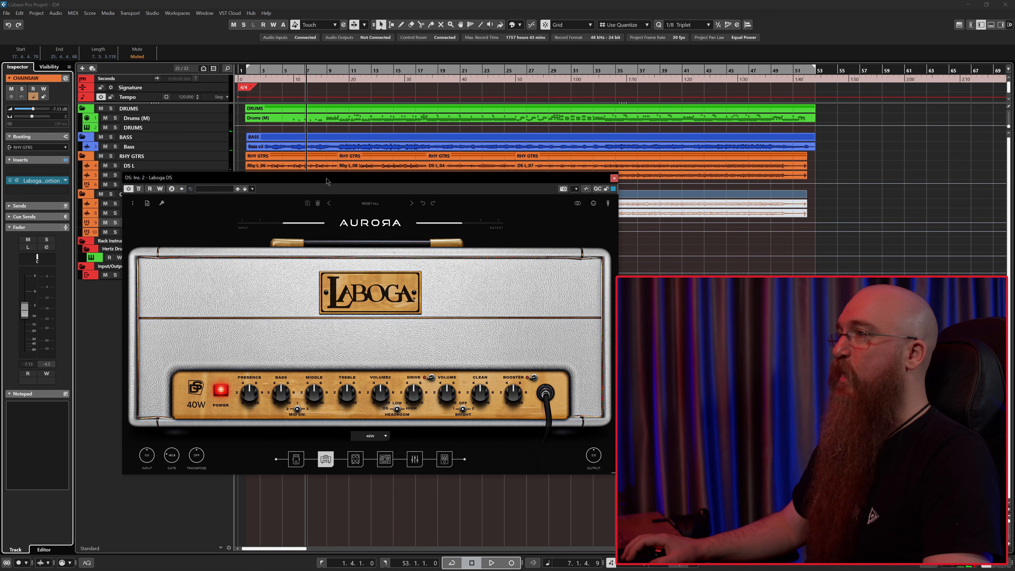
Set the left and right locators to bars 10 and 18 and enable cycle playback for that section.
{"action": "left_click", "coordinate": [326, 70], "text": "ctrl"}
{"action": "key", "text": "space"}
{"action": "left_click_drag", "start_coordinate": [328, 71], "coordinate": [453, 93]}
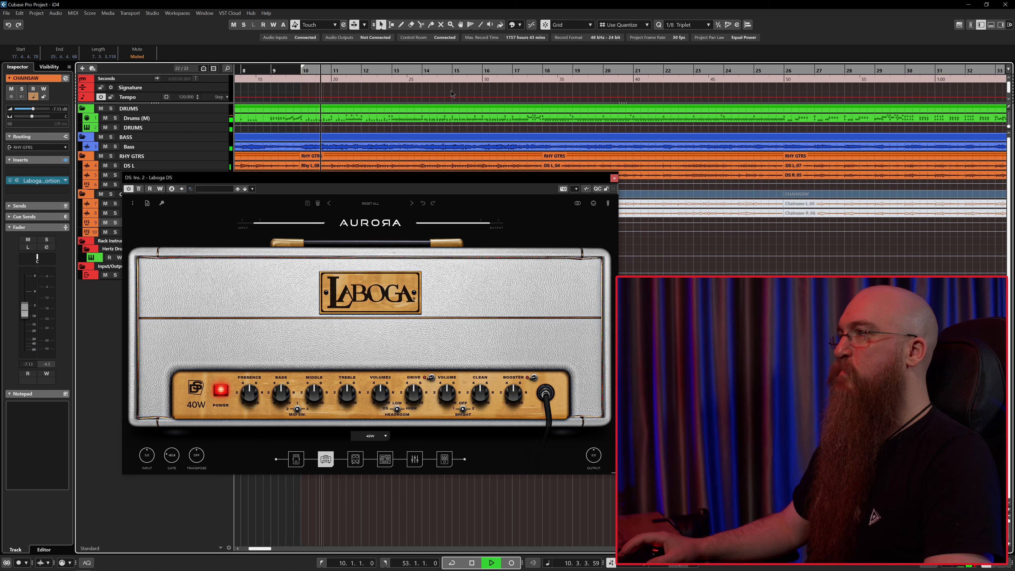
{"action": "left_click", "coordinate": [544, 71], "text": "alt"}
{"action": "key", "text": "KP_Divide"}
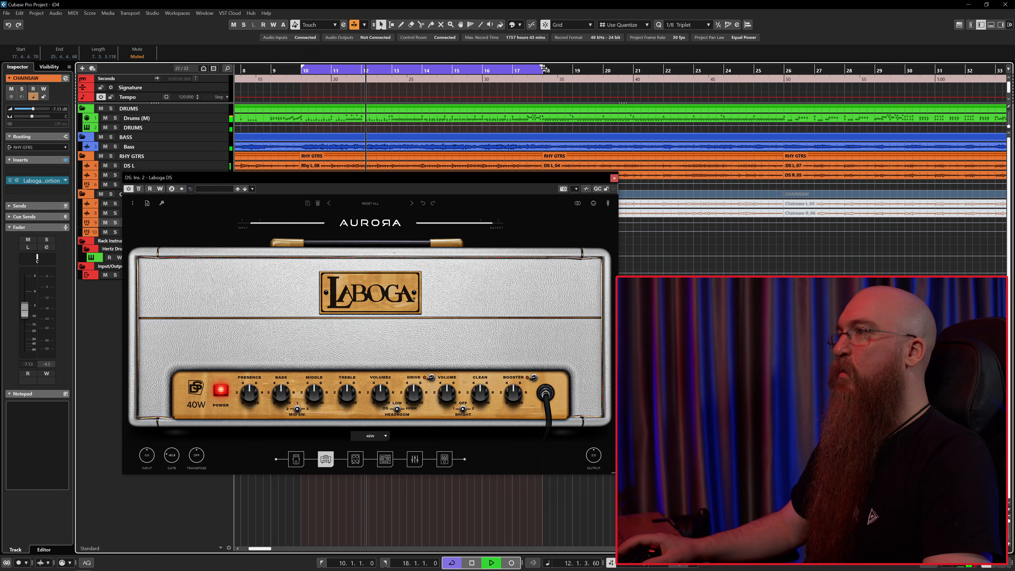
{"action": "key", "text": "space"}
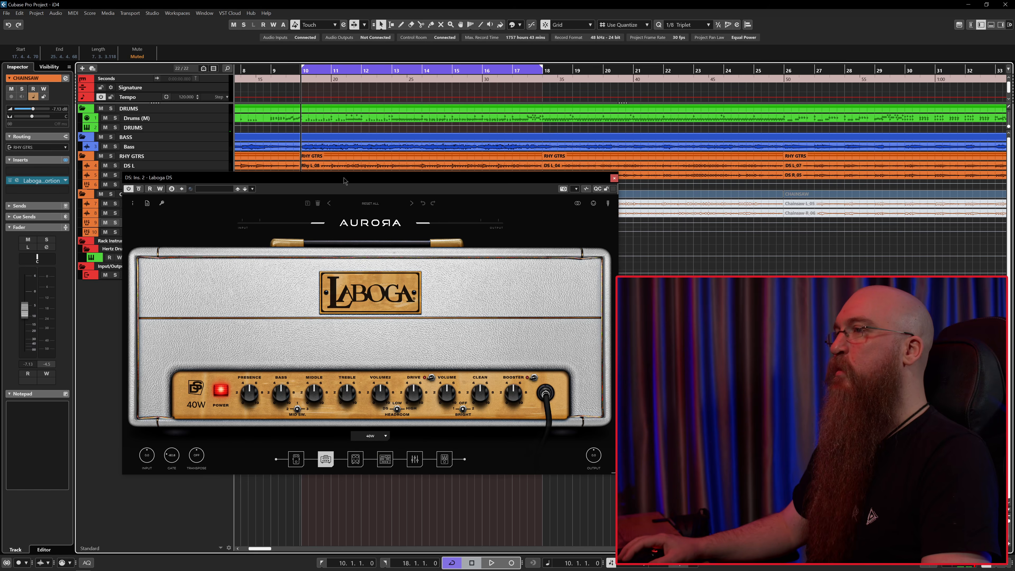
{"action": "left_click_drag", "start_coordinate": [345, 181], "coordinate": [340, 115]}
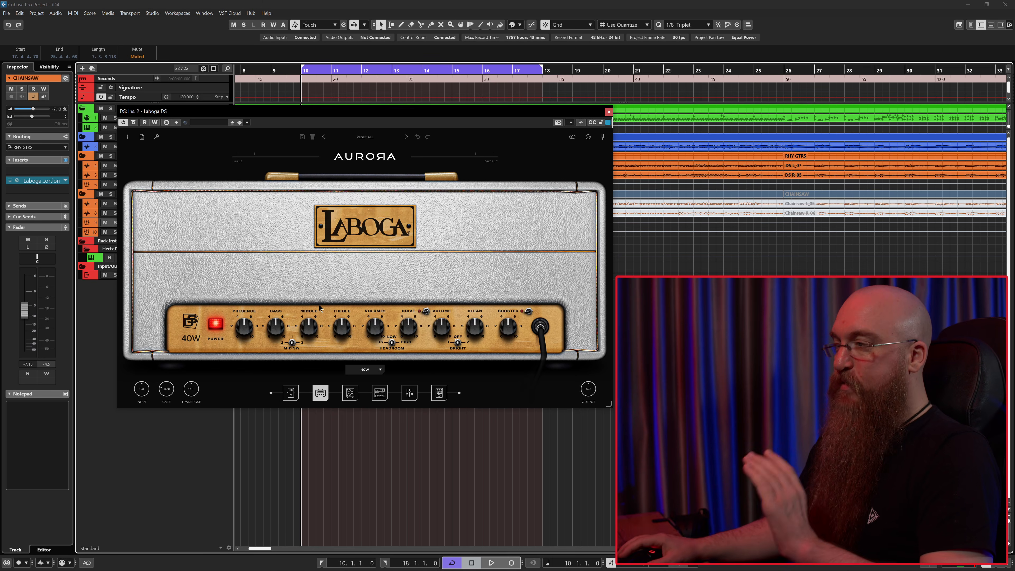
Switch the Laboga DS amp to the 100W head, set its Drive to 8.9 and raise its Treble.
{"action": "left_click", "coordinate": [362, 371]}
{"action": "left_click", "coordinate": [365, 382]}
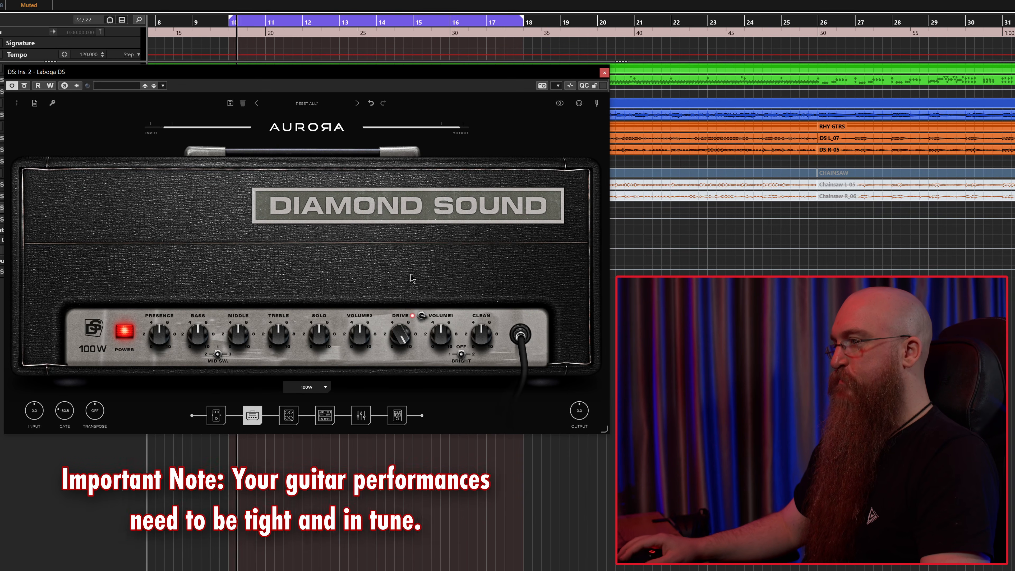
{"action": "left_click_drag", "start_coordinate": [442, 326], "coordinate": [399, 339]}
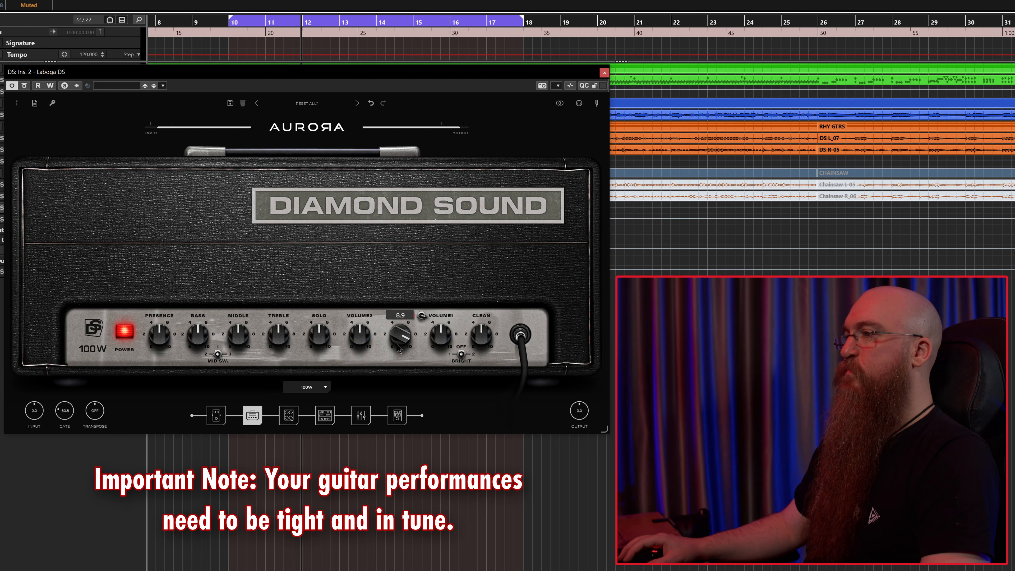
{"action": "left_click_drag", "start_coordinate": [278, 340], "coordinate": [280, 344]}
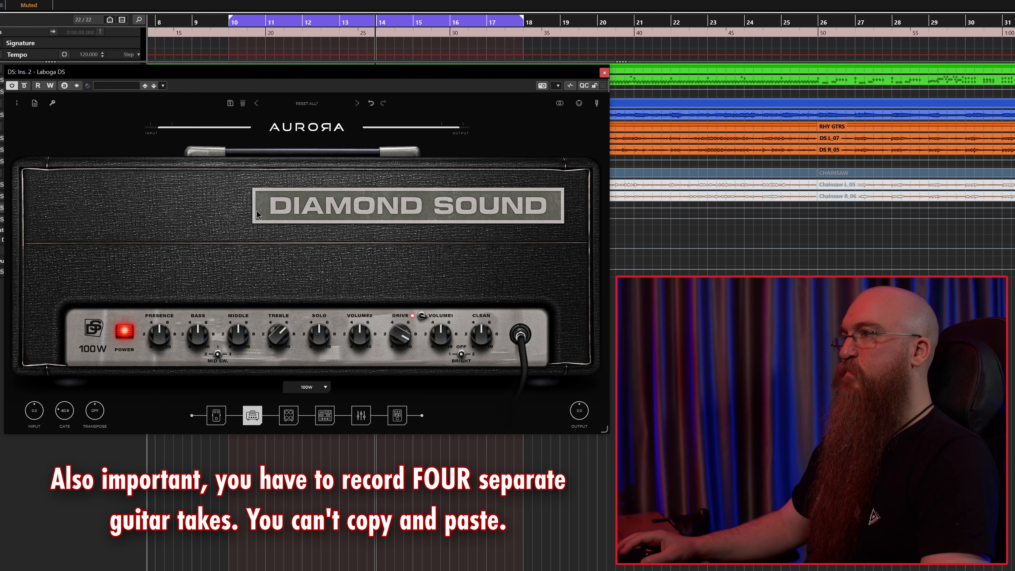
Move the first cabinet mic in close at the speaker's centre and, after trying DYN 421, change it to DYN 57.
{"action": "left_click", "coordinate": [289, 416]}
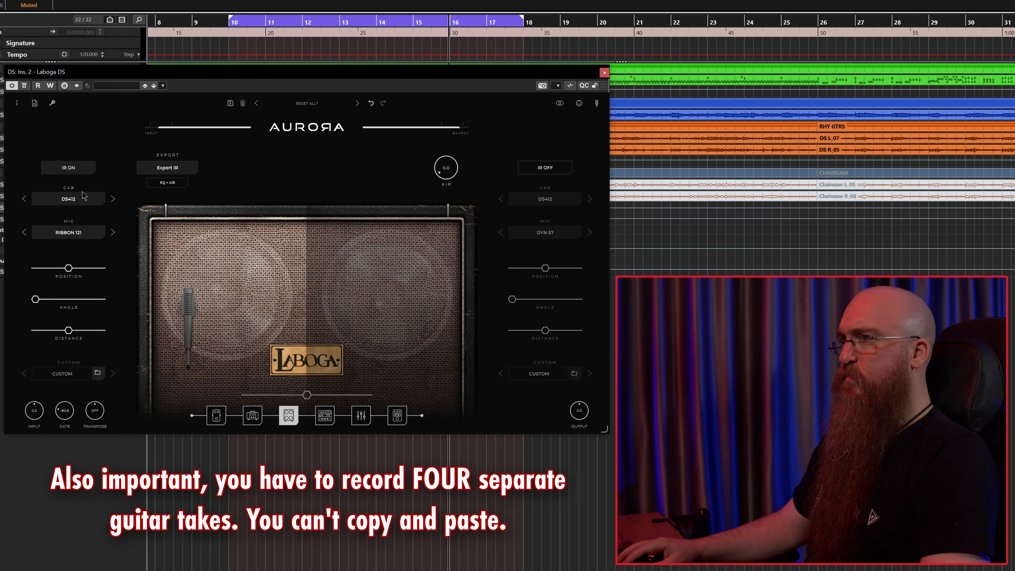
{"action": "left_click", "coordinate": [69, 232]}
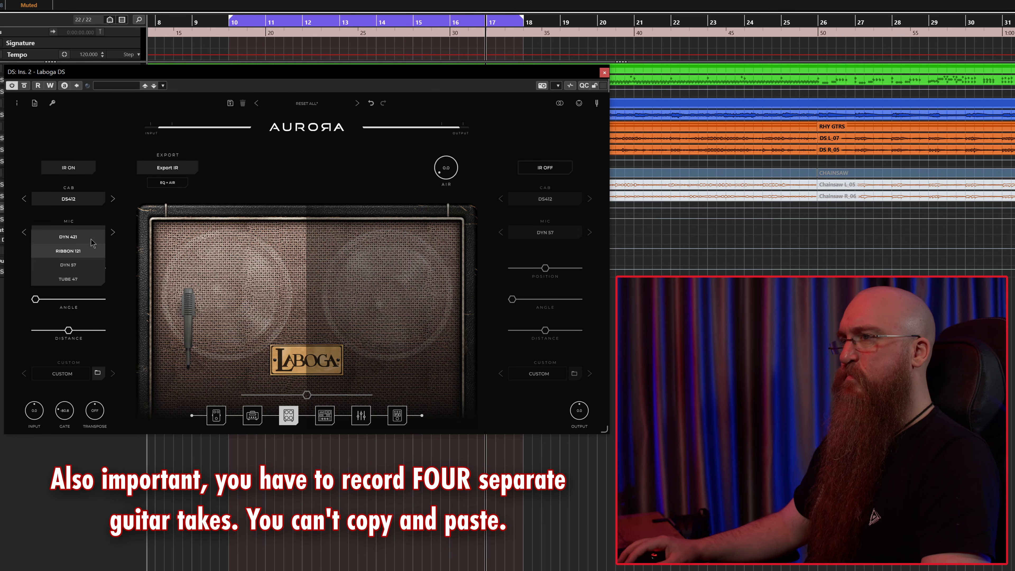
{"action": "left_click", "coordinate": [69, 244]}
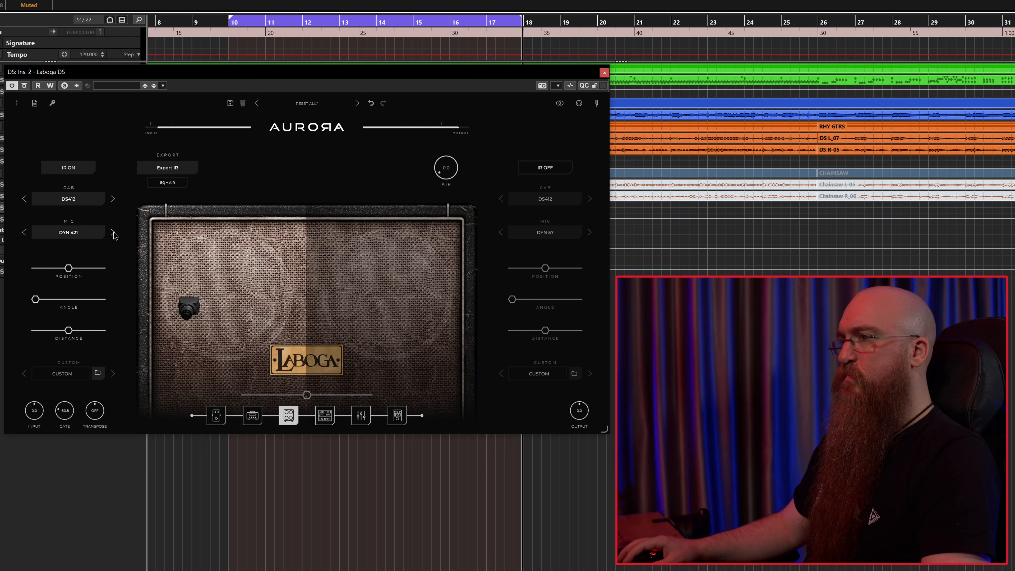
{"action": "left_click_drag", "start_coordinate": [189, 308], "coordinate": [220, 277]}
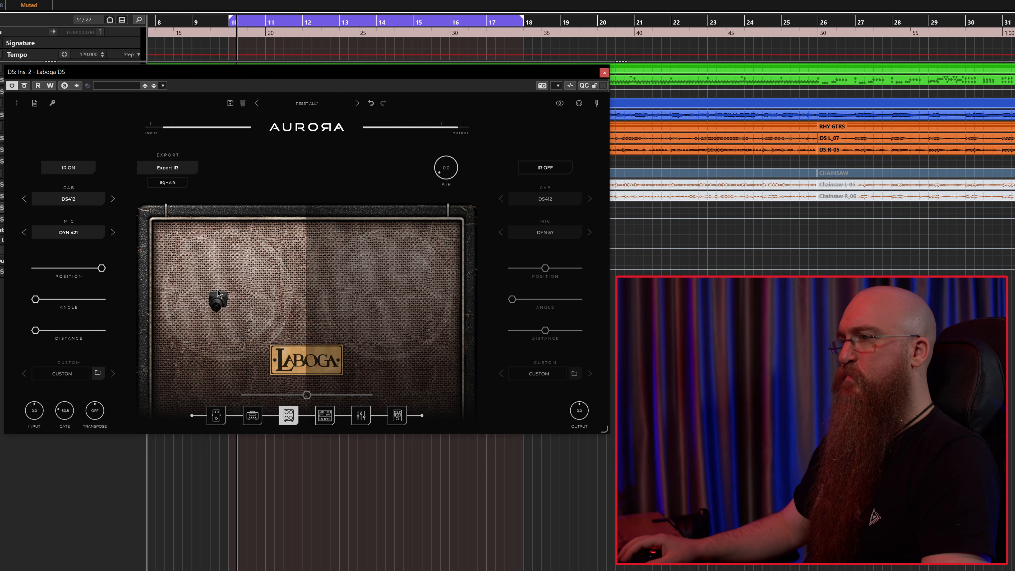
{"action": "left_click", "coordinate": [24, 233]}
{"action": "left_click", "coordinate": [24, 232]}
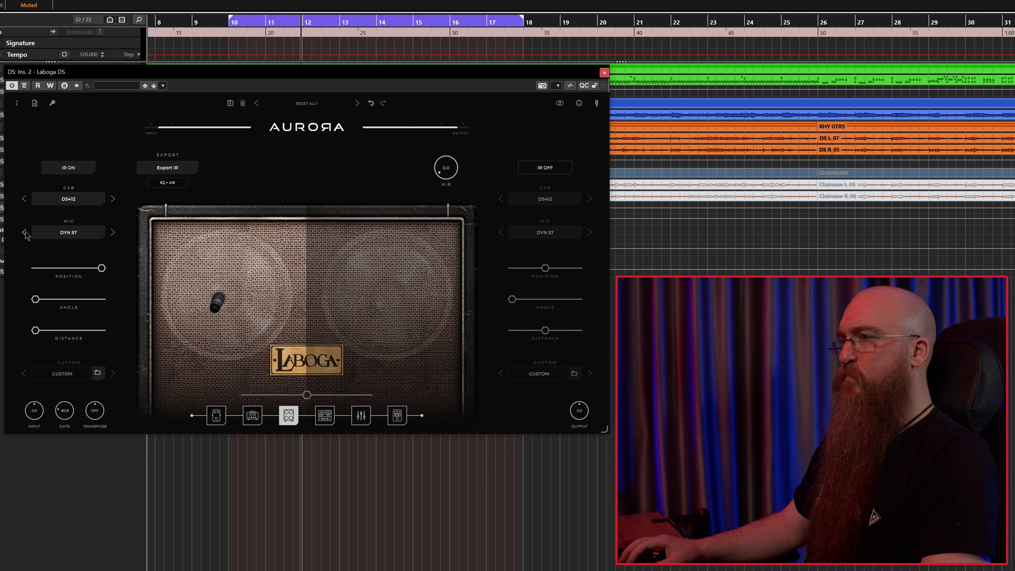
Set the DYN 57 mic's position to 0.90 and its distance to 0.10.
{"action": "mouse_move", "coordinate": [102, 268]}
{"action": "left_mouse_down"}
{"action": "mouse_move", "coordinate": [81, 268]}
{"action": "mouse_move", "coordinate": [95, 270]}
{"action": "left_mouse_up"}
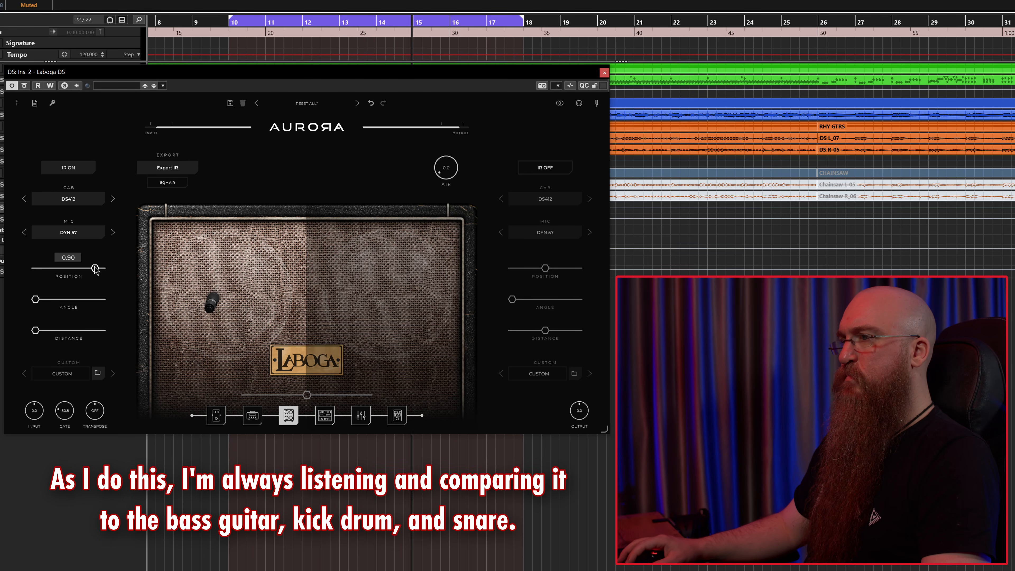
{"action": "left_click_drag", "start_coordinate": [36, 331], "coordinate": [48, 336]}
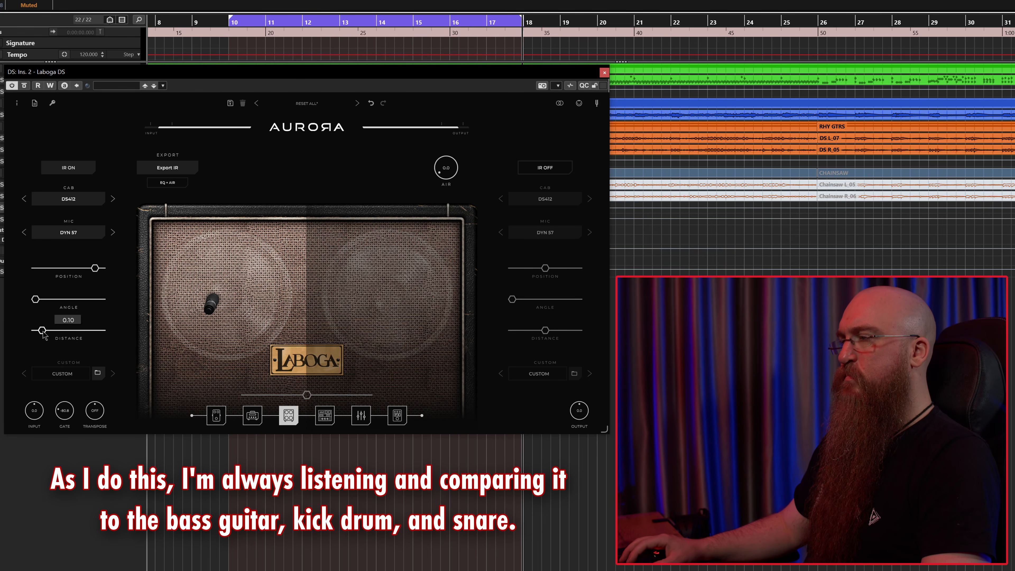
{"action": "left_click_drag", "start_coordinate": [43, 335], "coordinate": [43, 335]}
Enable the second cabinet IR with a TUBE 47 mic placed close at the speaker's centre.
{"action": "left_click", "coordinate": [545, 168]}
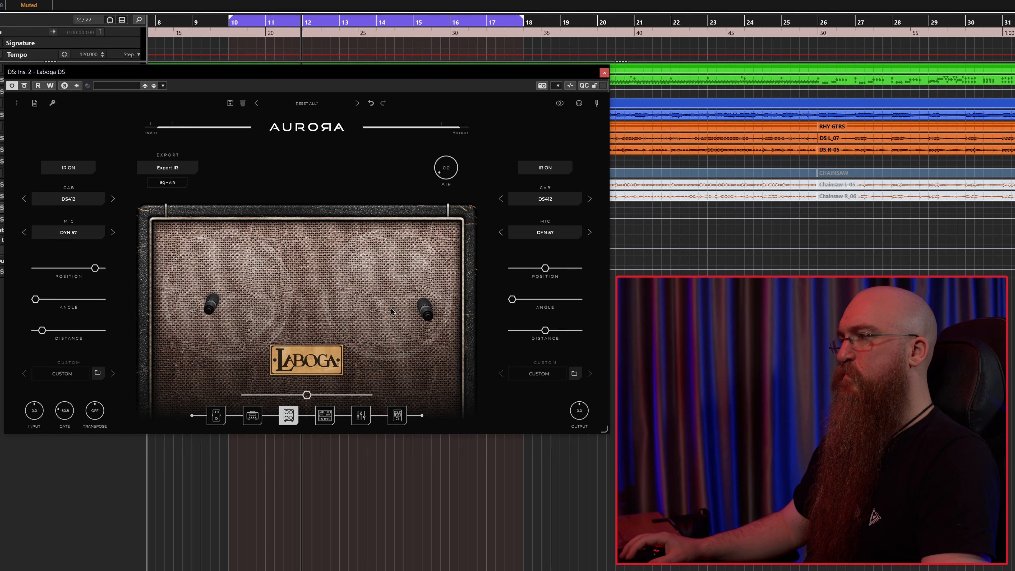
{"action": "left_click_drag", "start_coordinate": [426, 310], "coordinate": [350, 263]}
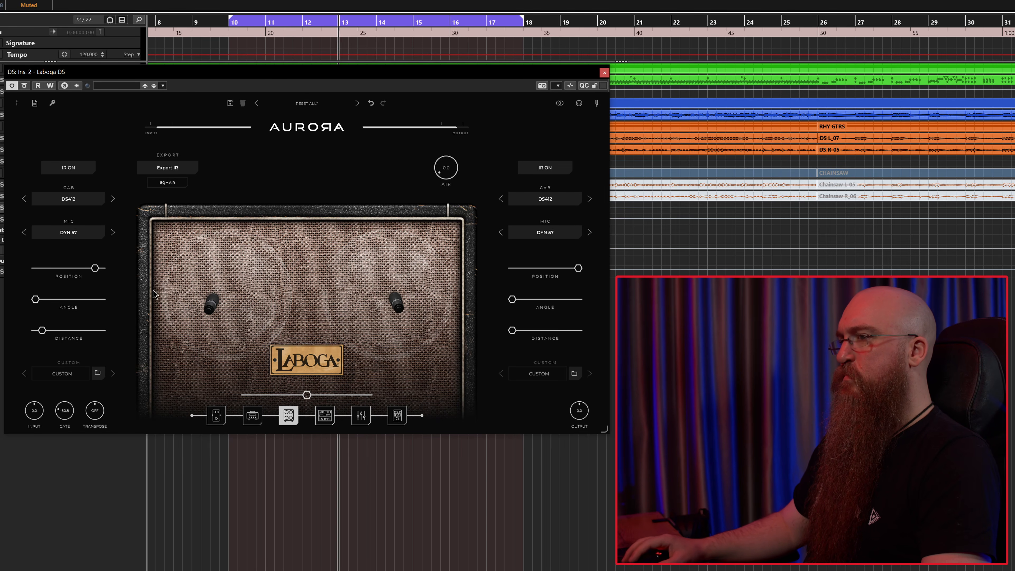
{"action": "left_click", "coordinate": [540, 236]}
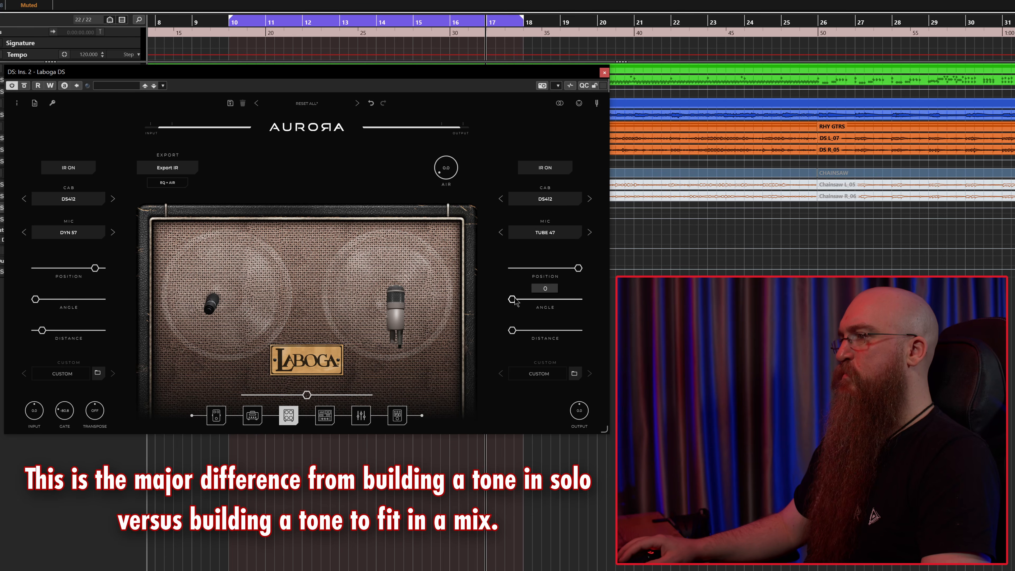
Set the TUBE 47 mic's angle to 20, back it off slightly in distance and position, and compare with its IR bypassed.
{"action": "left_click_drag", "start_coordinate": [513, 298], "coordinate": [537, 298]}
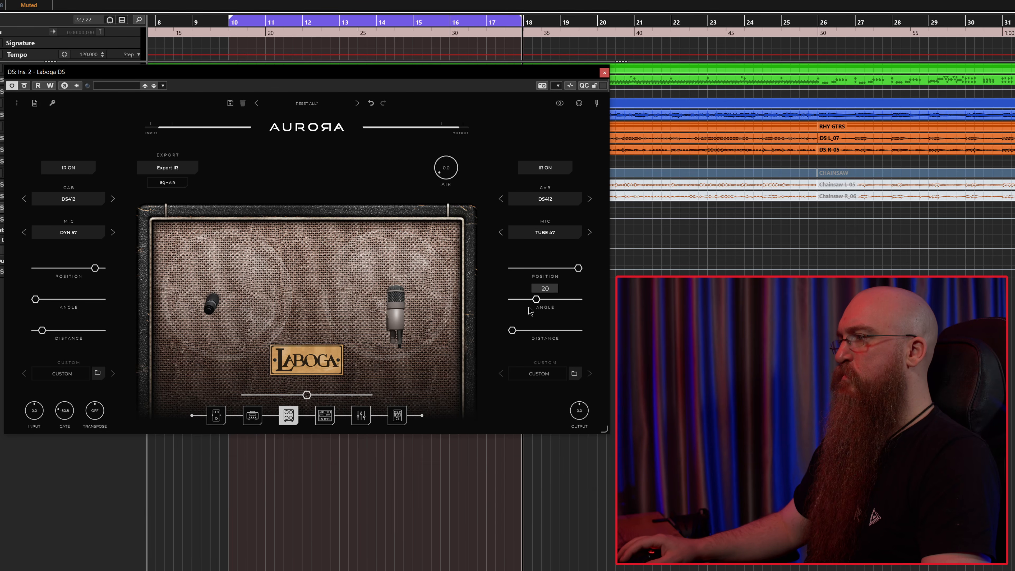
{"action": "mouse_move", "coordinate": [512, 330]}
{"action": "left_mouse_down"}
{"action": "mouse_move", "coordinate": [592, 327]}
{"action": "mouse_move", "coordinate": [520, 332]}
{"action": "left_mouse_up"}
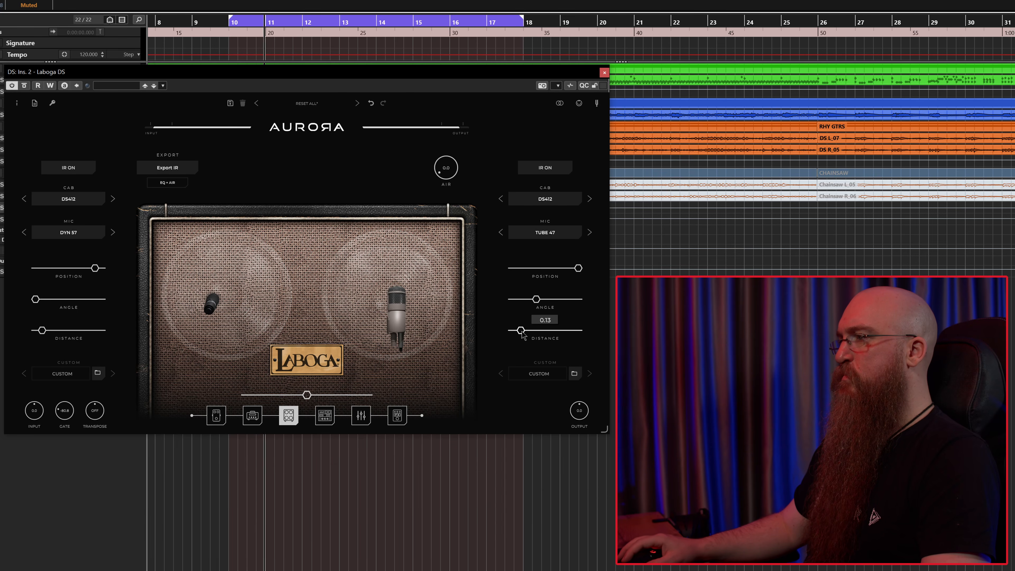
{"action": "left_click_drag", "start_coordinate": [579, 268], "coordinate": [565, 269]}
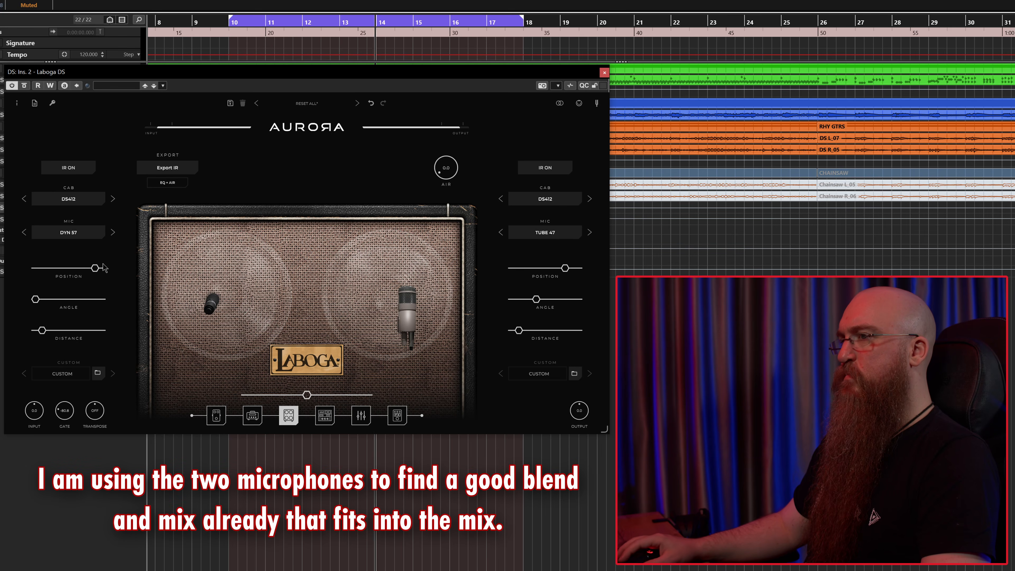
{"action": "left_click_drag", "start_coordinate": [96, 268], "coordinate": [98, 274]}
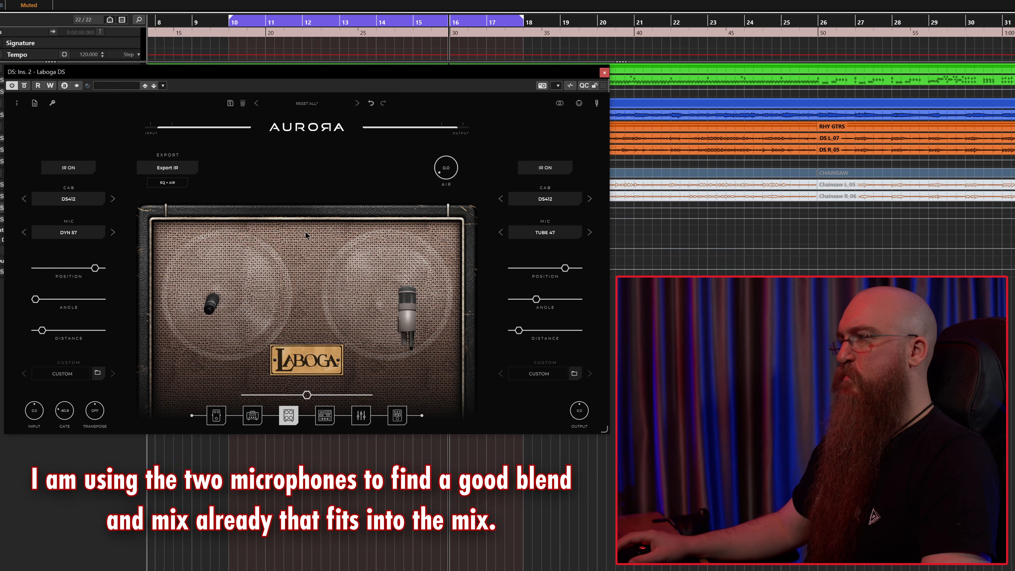
{"action": "left_click", "coordinate": [533, 169]}
{"action": "left_click", "coordinate": [533, 169]}
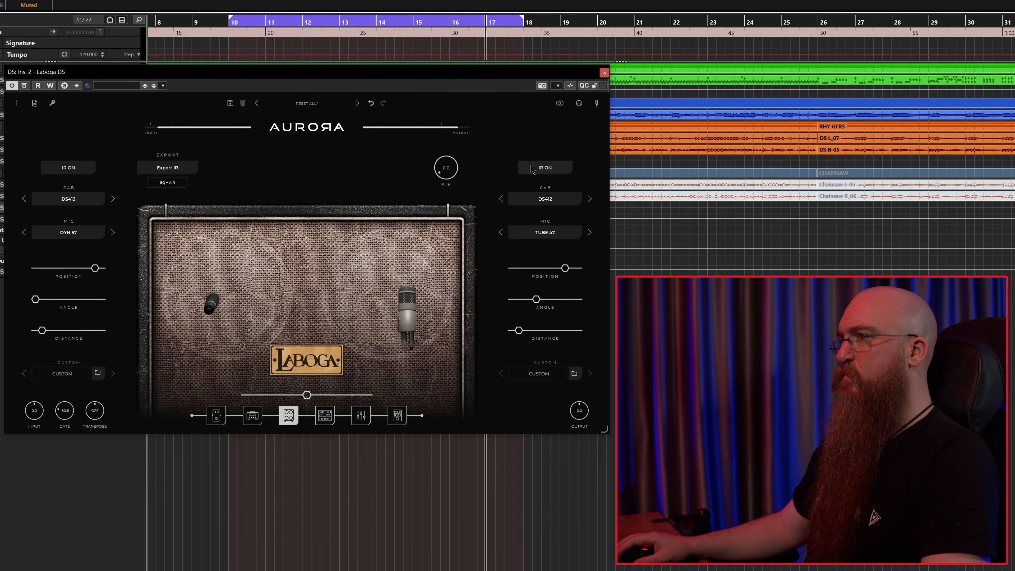
Raise the 100W amp's Treble further and set its Presence to 8.1.
{"action": "left_click", "coordinate": [252, 416]}
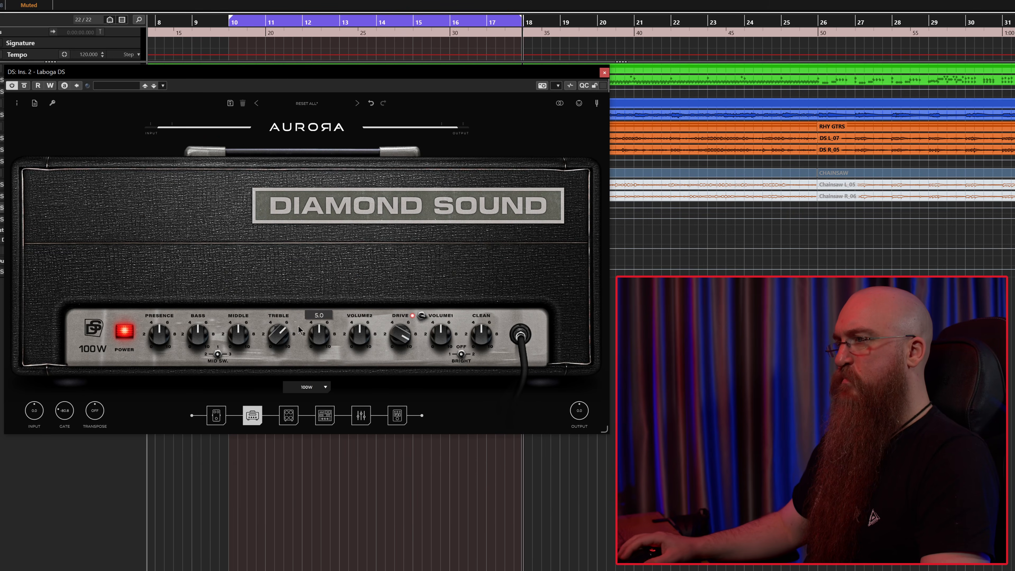
{"action": "mouse_move", "coordinate": [275, 348]}
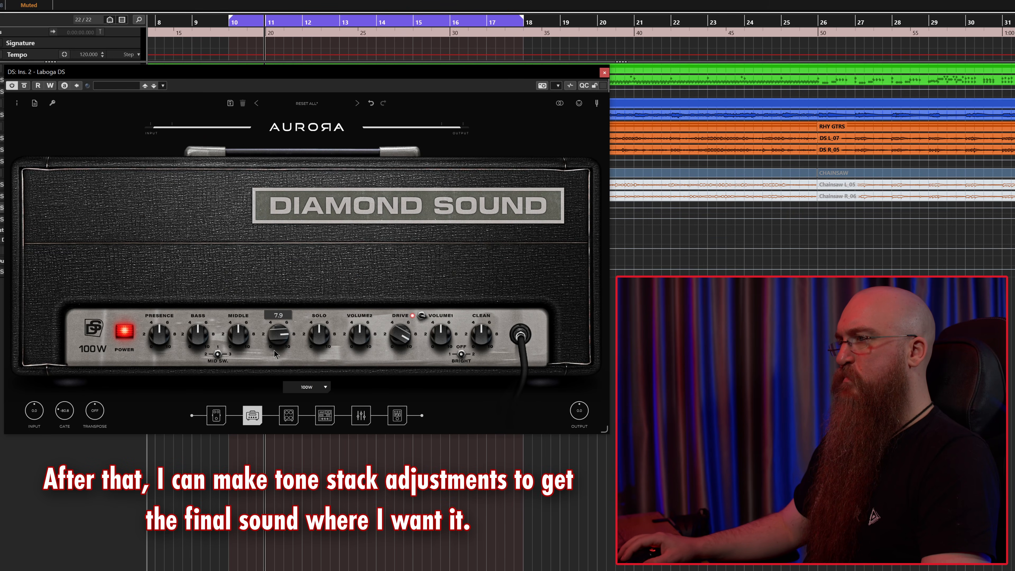
{"action": "scroll", "coordinate": [274, 353], "scroll_direction": "up", "scroll_amount": 2}
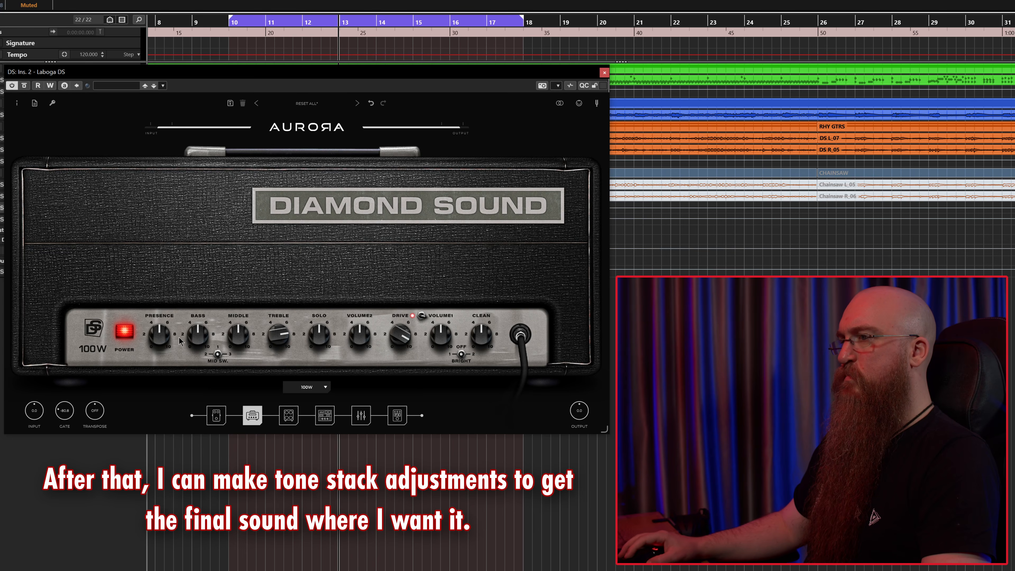
{"action": "mouse_move", "coordinate": [161, 335]}
{"action": "left_click_drag", "start_coordinate": [161, 336], "coordinate": [162, 356]}
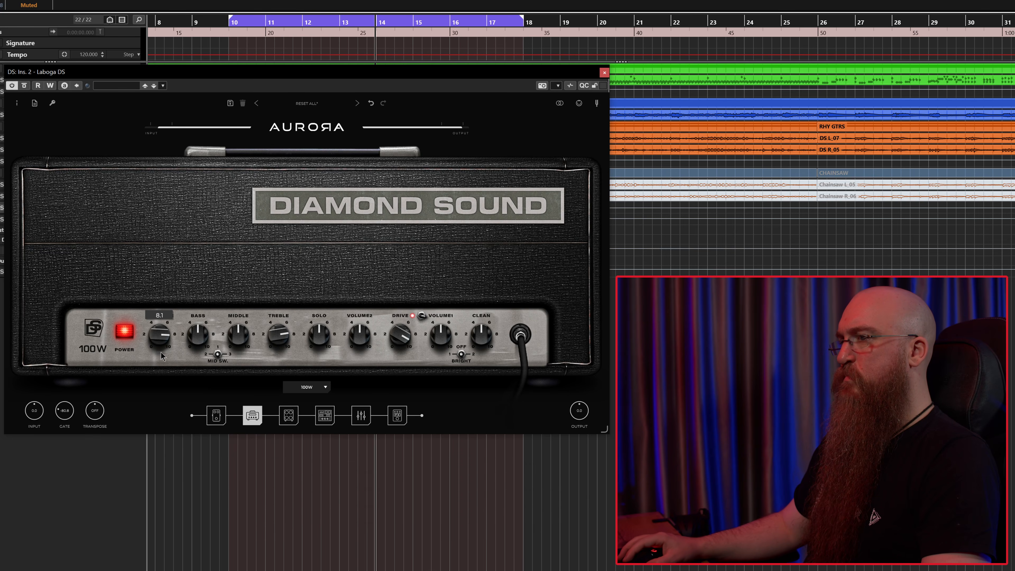
Raise the 100W amp's Bass and fine-tune its Middle to slightly above centre, trying a lower setting as well.
{"action": "mouse_move", "coordinate": [205, 334]}
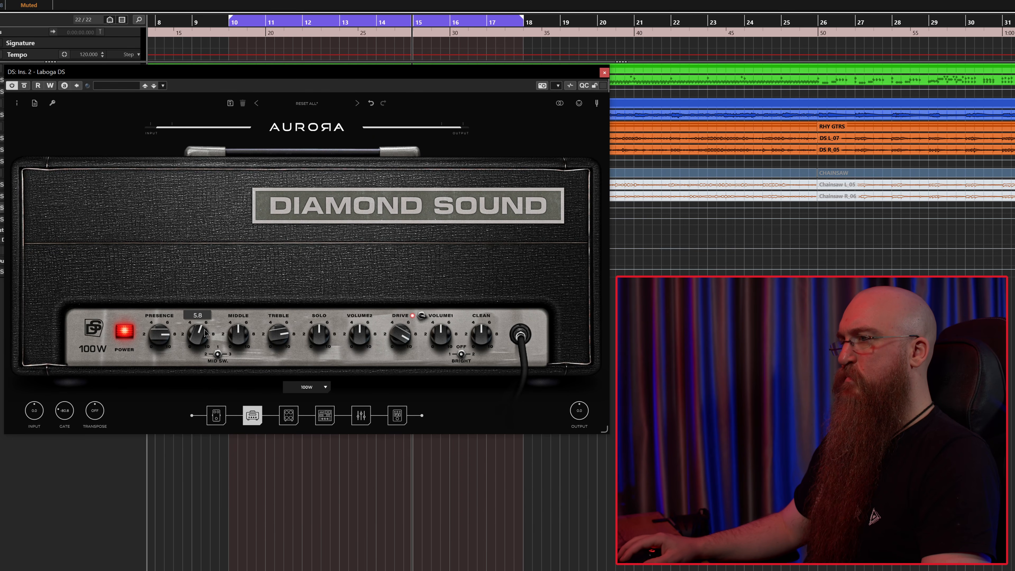
{"action": "mouse_move", "coordinate": [244, 335]}
{"action": "left_mouse_down"}
{"action": "mouse_move", "coordinate": [248, 326]}
{"action": "mouse_move", "coordinate": [248, 353]}
{"action": "mouse_move", "coordinate": [250, 320]}
{"action": "left_mouse_up"}
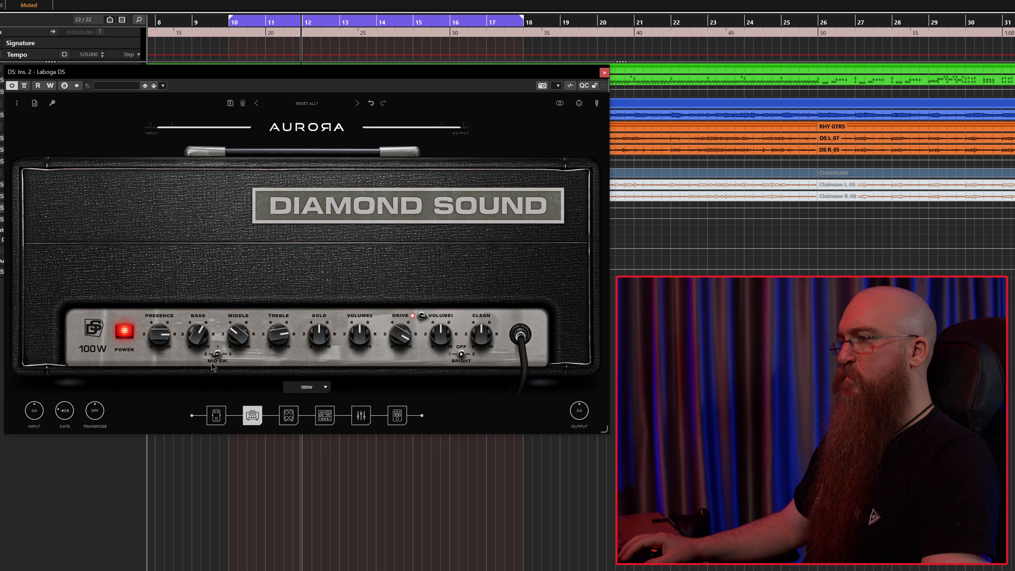
{"action": "left_click_drag", "start_coordinate": [239, 335], "coordinate": [239, 403]}
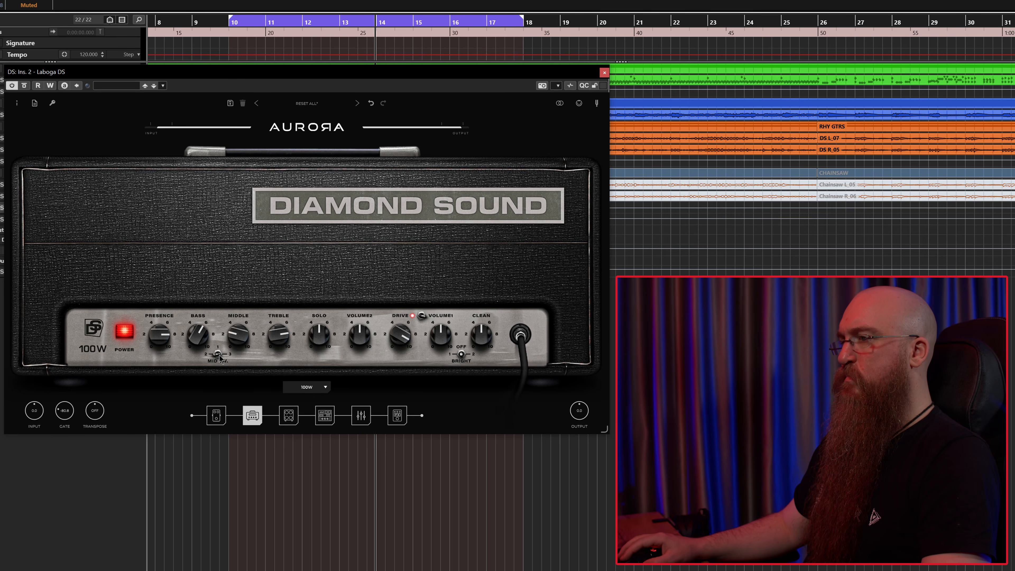
{"action": "scroll", "coordinate": [229, 352], "scroll_direction": "up", "scroll_amount": 8}
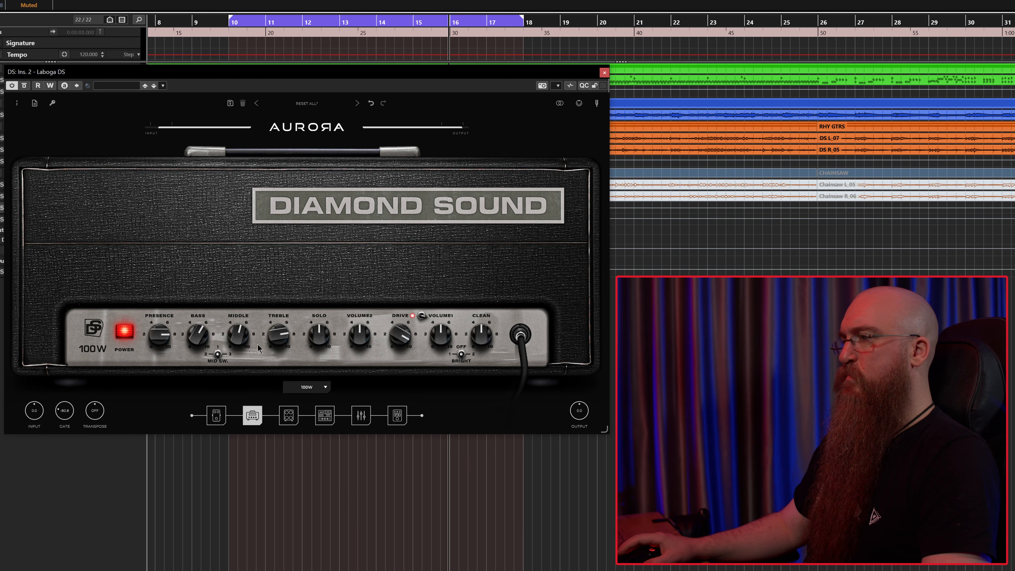
Switch on the Overdrive pedal in front of the amp with Drive at 0 and its Vol set to 5.
{"action": "left_click", "coordinate": [216, 415]}
{"action": "left_click", "coordinate": [108, 322]}
{"action": "scroll", "coordinate": [130, 207], "scroll_direction": "down", "scroll_amount": 6}
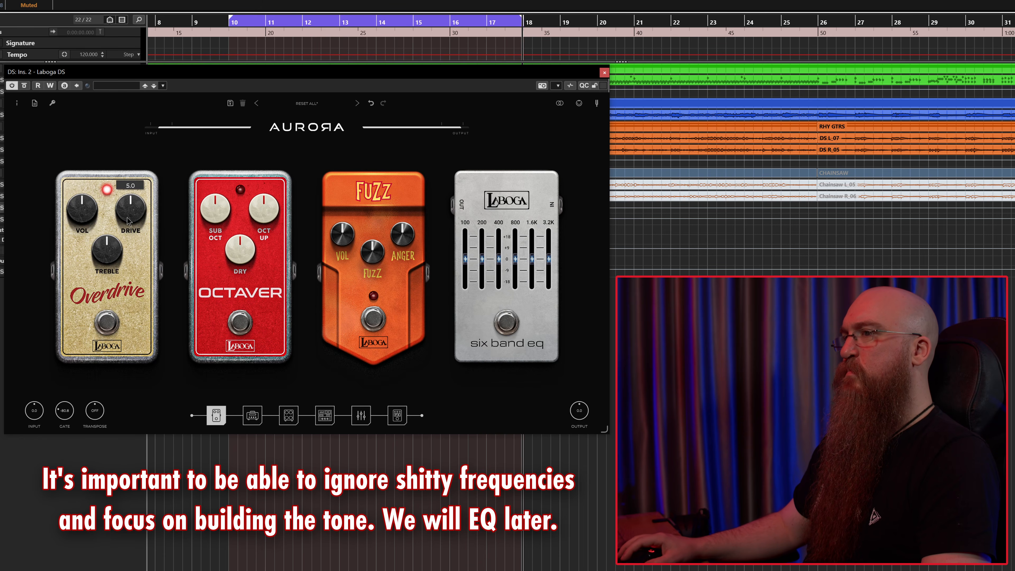
{"action": "scroll", "coordinate": [82, 208], "scroll_direction": "up", "scroll_amount": 5}
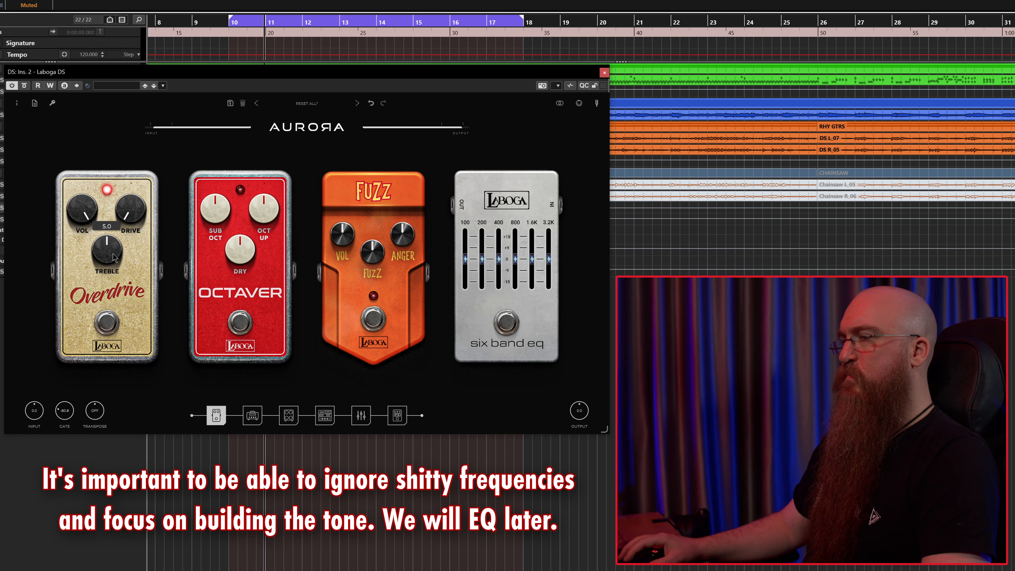
{"action": "double_click", "coordinate": [90, 210]}
{"action": "type", "text": "5"}
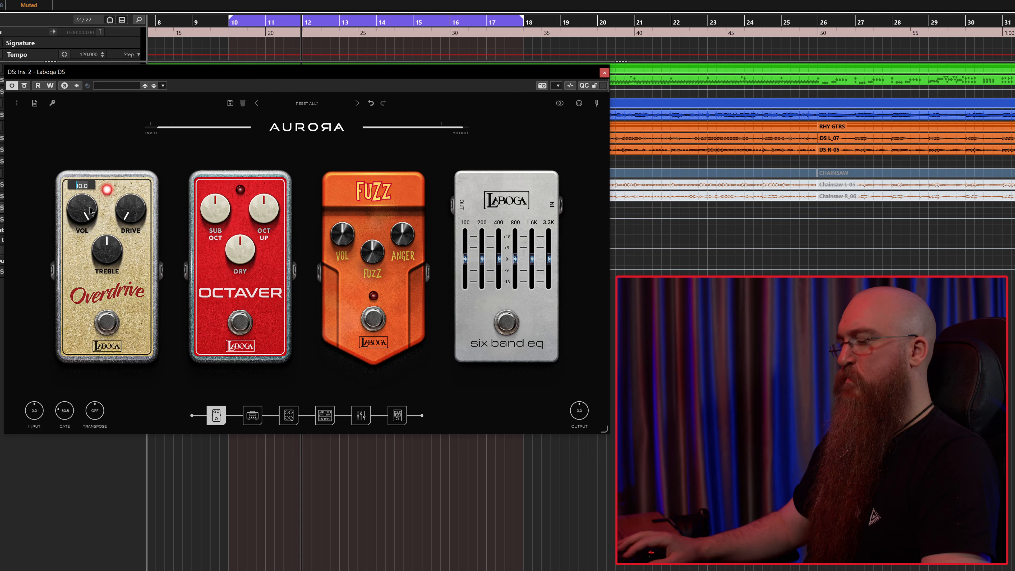
{"action": "key", "text": "Return"}
Raise the Overdrive pedal's Drive slightly, sweep its Treble and settle at about 6.3, and lower Vol a little below centre.
{"action": "scroll", "coordinate": [126, 201], "scroll_direction": "up", "scroll_amount": 2}
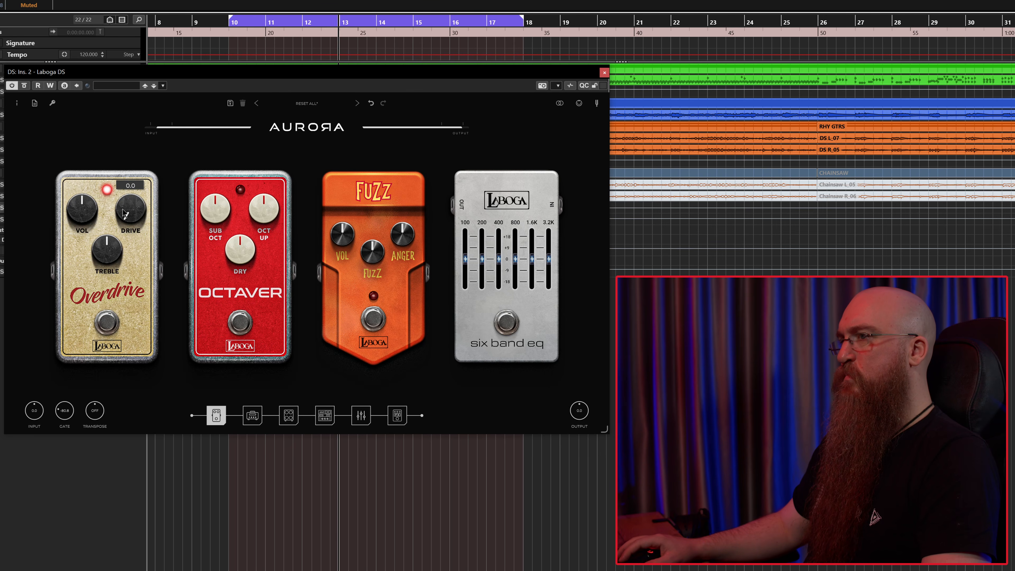
{"action": "left_click_drag", "start_coordinate": [125, 201], "coordinate": [124, 192]}
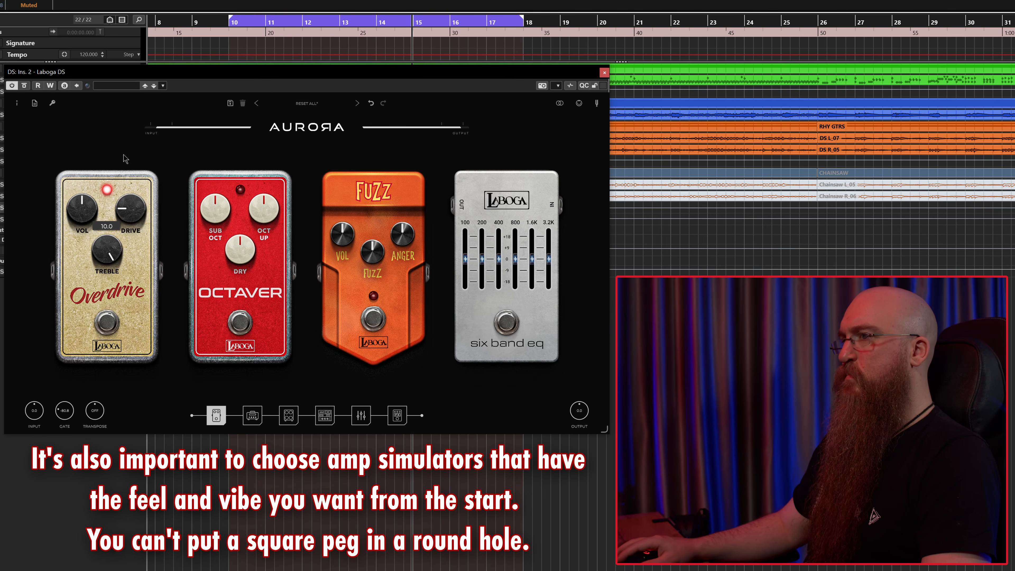
{"action": "scroll", "coordinate": [110, 252], "scroll_direction": "up", "scroll_amount": 10}
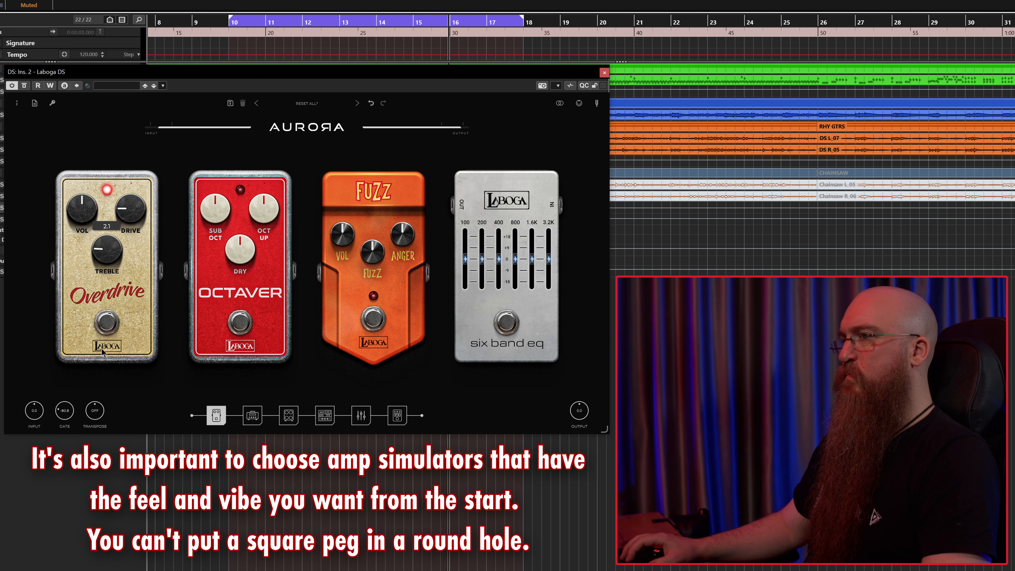
{"action": "left_click_drag", "start_coordinate": [106, 249], "coordinate": [108, 200]}
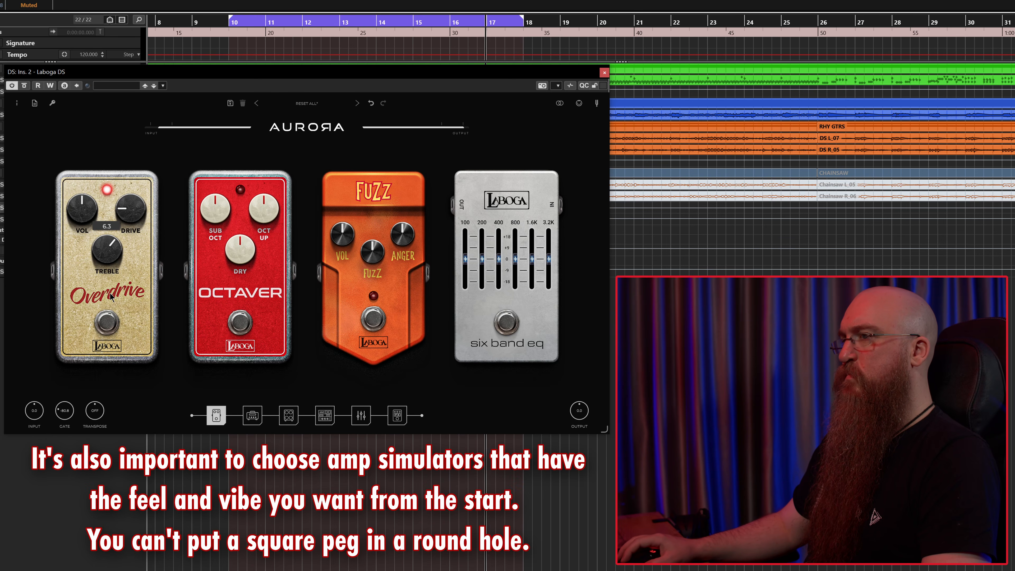
{"action": "left_click_drag", "start_coordinate": [83, 211], "coordinate": [83, 264]}
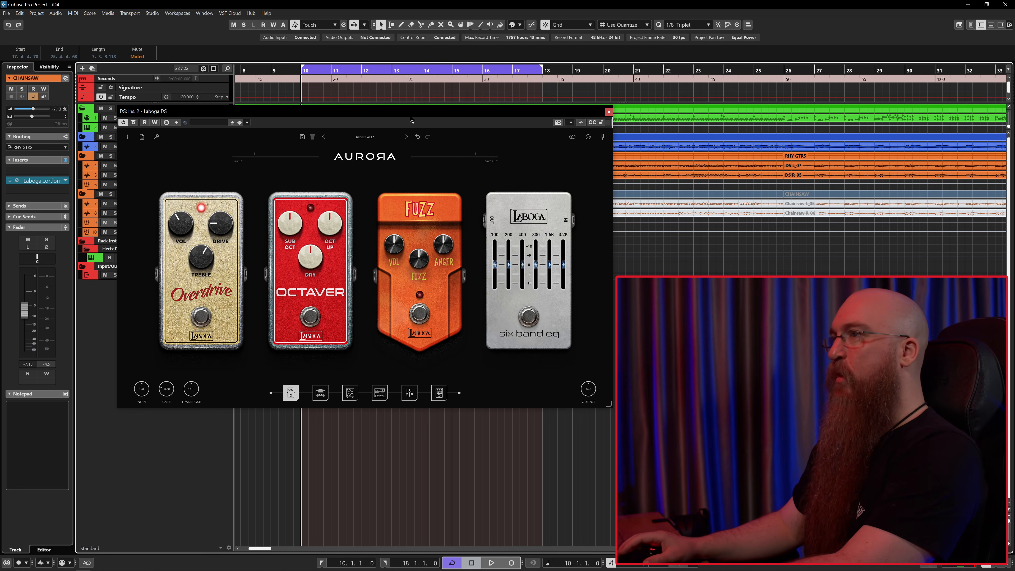
Close the amp plug-in and play the song on past bar 18 with cycle playback turned off.
{"action": "key", "text": "KP_Divide"}
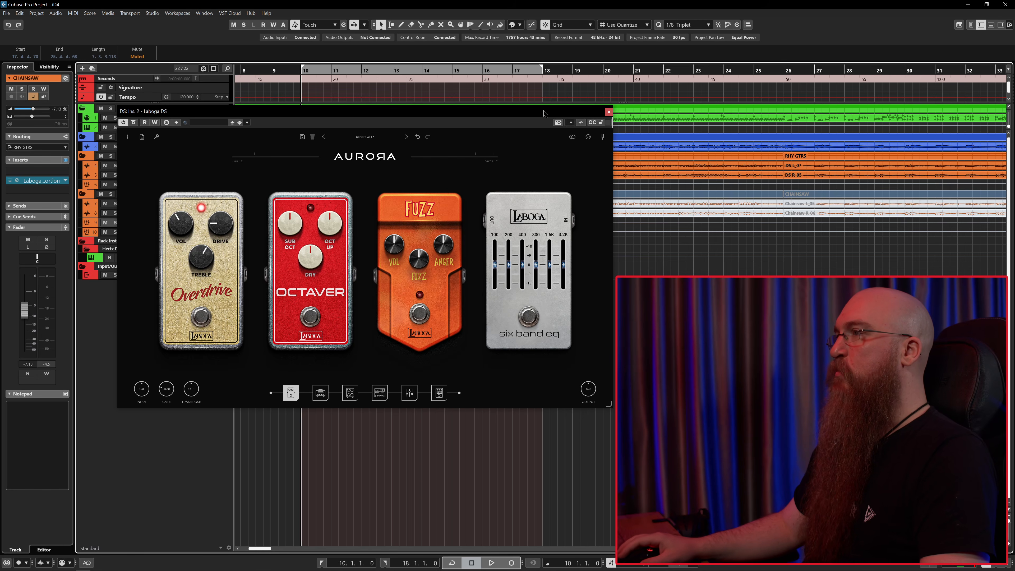
{"action": "left_click", "coordinate": [609, 112]}
{"action": "scroll", "coordinate": [520, 141], "scroll_direction": "right", "scroll_amount": 5}
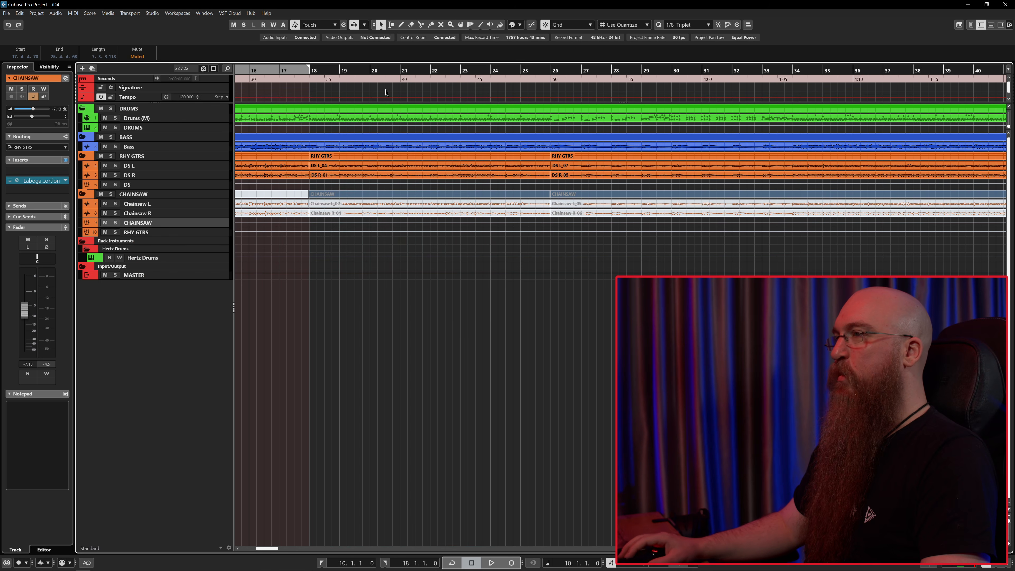
{"action": "key", "text": "space"}
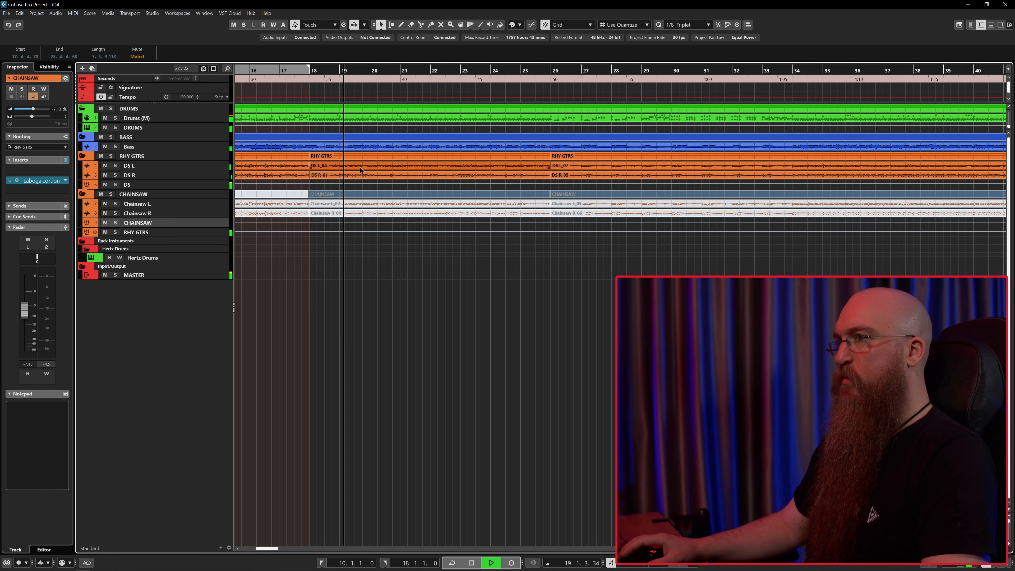
Solo the DS group track briefly during playback and set its fader to about -1.30 dB.
{"action": "left_click", "coordinate": [140, 186]}
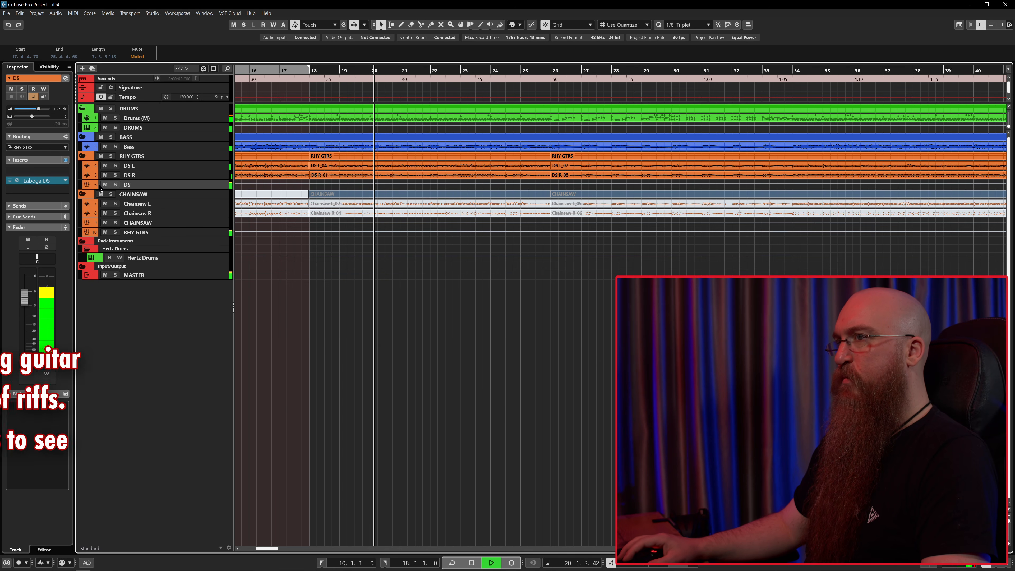
{"action": "left_click", "coordinate": [116, 185]}
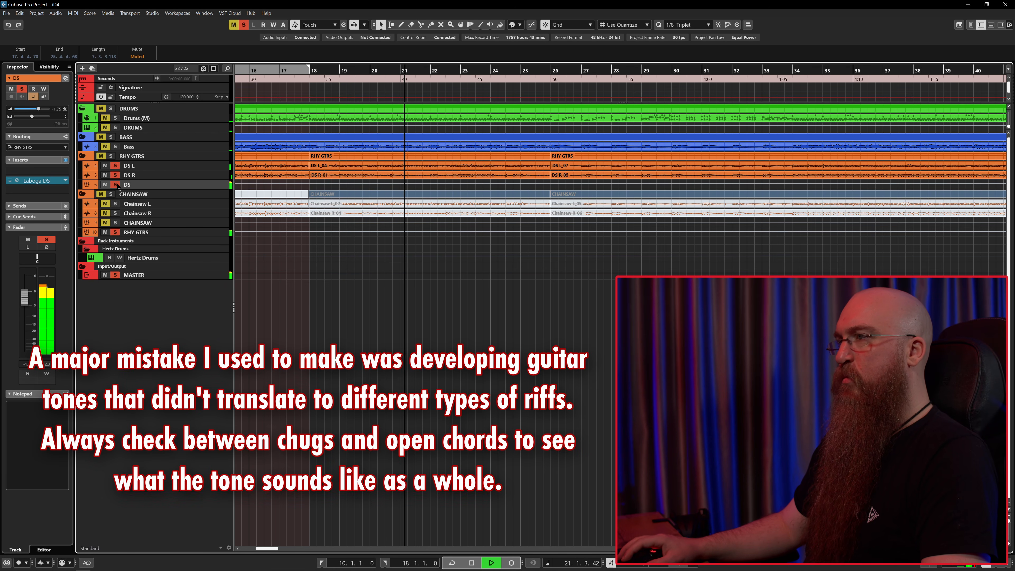
{"action": "left_click", "coordinate": [115, 184]}
{"action": "left_click", "coordinate": [26, 299], "text": "ctrl"}
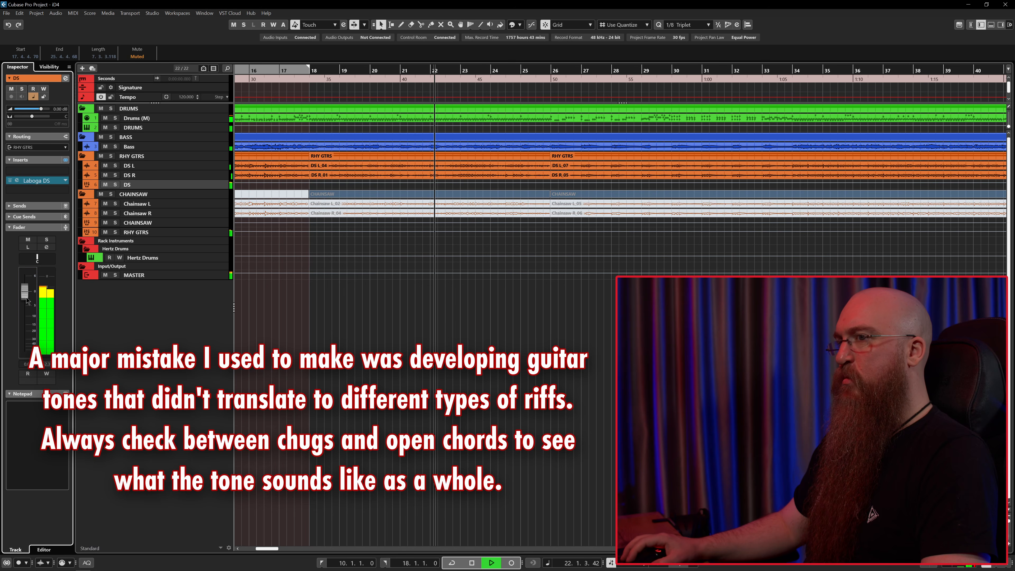
{"action": "left_click_drag", "start_coordinate": [27, 294], "coordinate": [26, 298]}
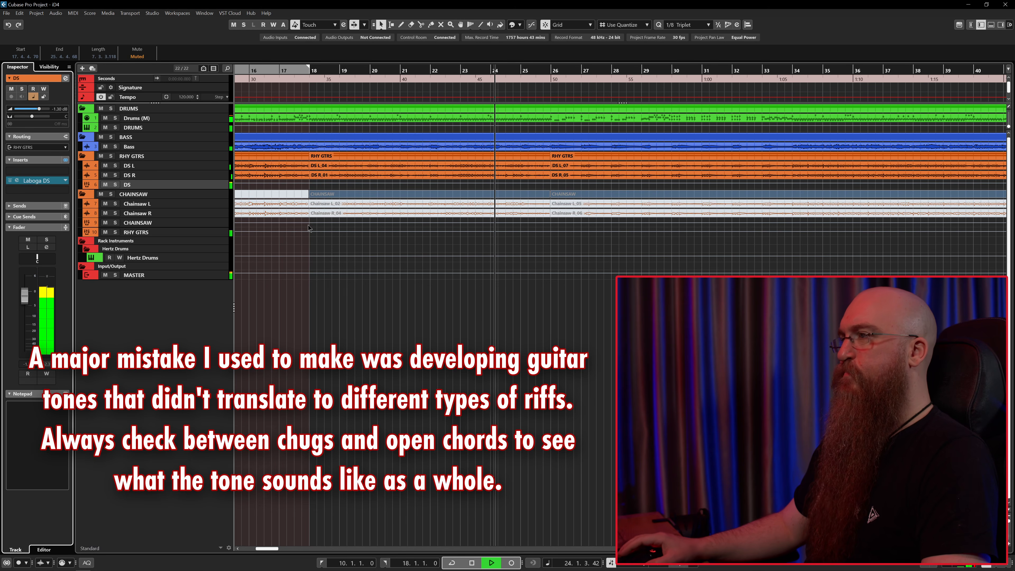
Listen to the different riffs from bar 26 onward, following the playhead through the arrangement to check how the tone translates.
{"action": "key", "text": "f"}
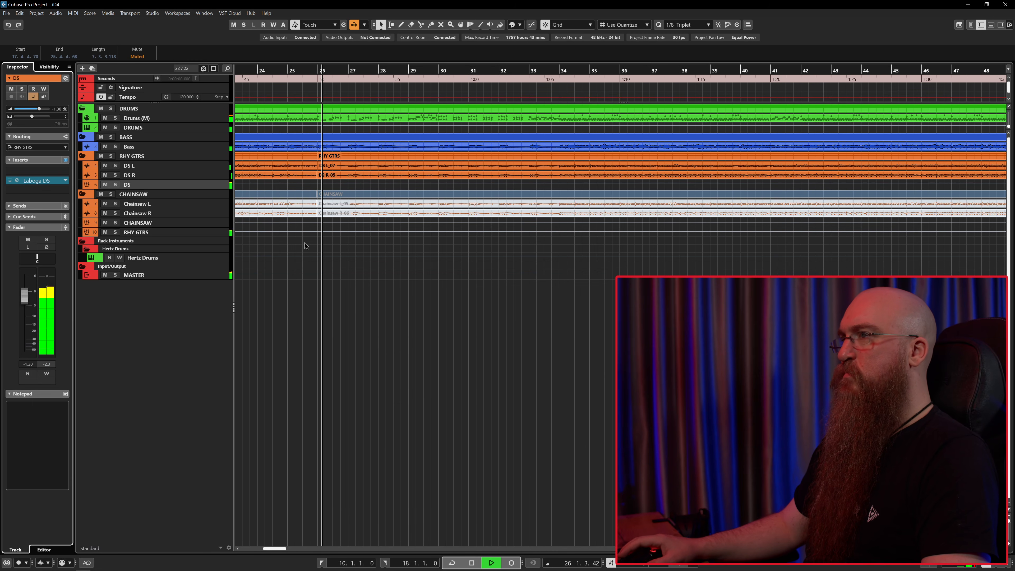
{"action": "scroll", "coordinate": [555, 247], "scroll_direction": "down", "scroll_amount": 2}
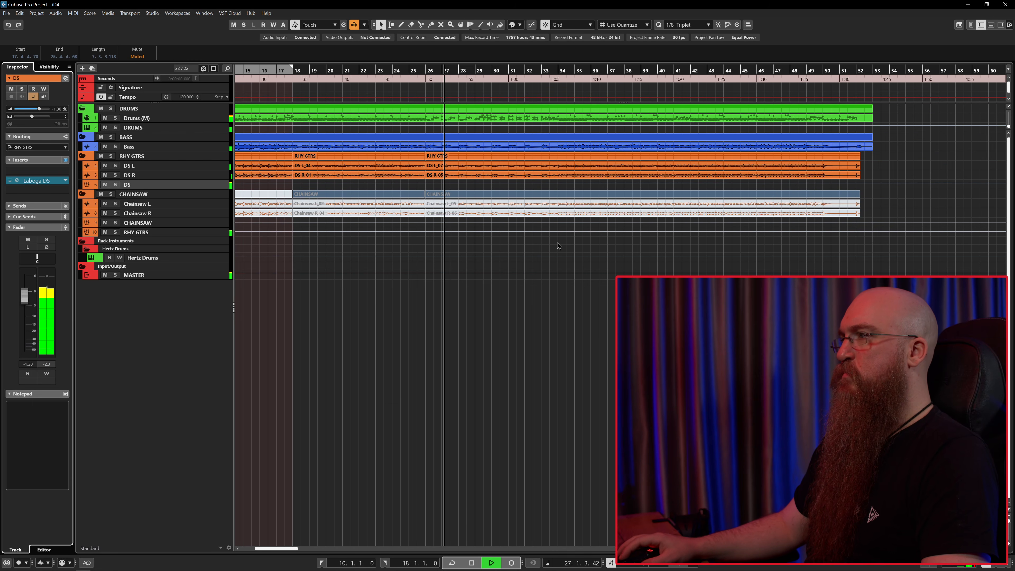
{"action": "left_click", "coordinate": [556, 247]}
{"action": "scroll", "coordinate": [489, 248], "scroll_direction": "up", "scroll_amount": 3}
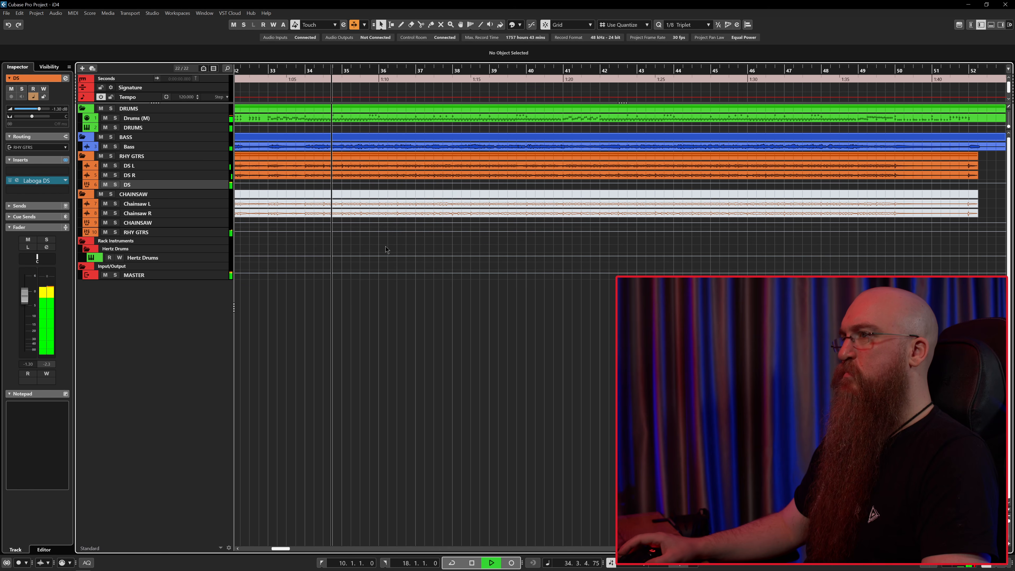
{"action": "scroll", "coordinate": [386, 245], "scroll_direction": "down", "scroll_amount": 2}
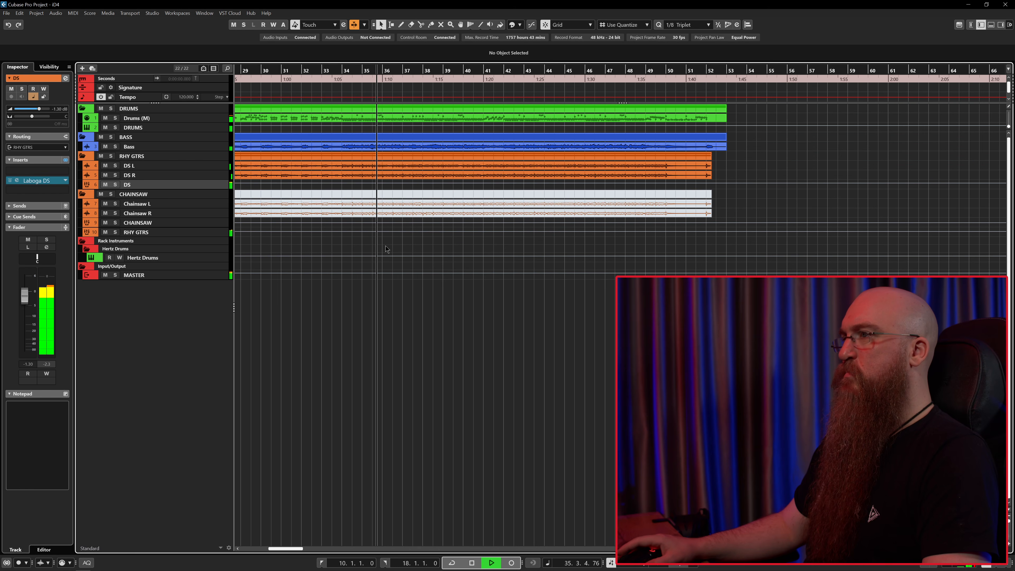
{"action": "scroll", "coordinate": [385, 249], "scroll_direction": "left", "scroll_amount": 6}
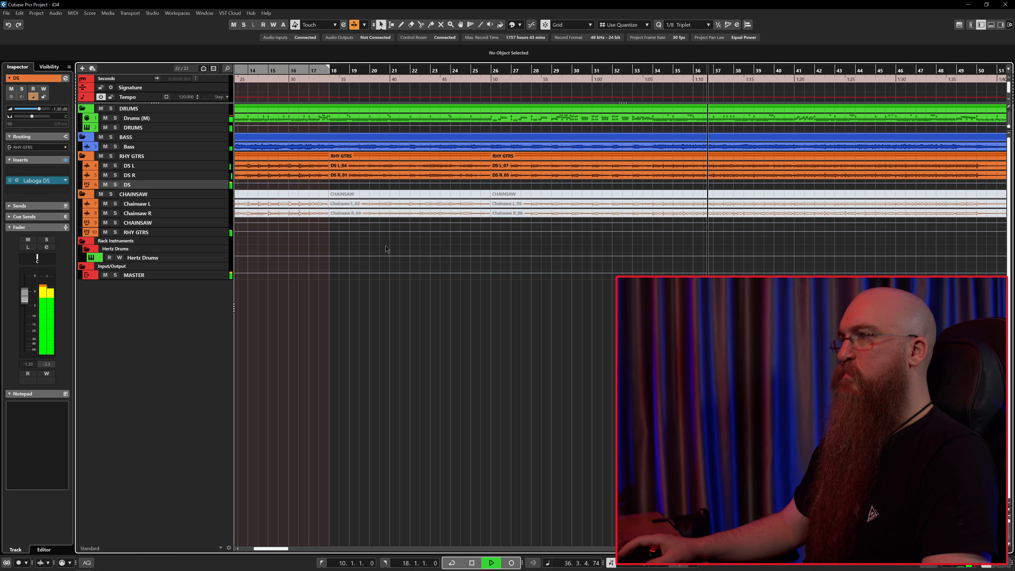
{"action": "scroll", "coordinate": [386, 248], "scroll_direction": "right", "scroll_amount": 3}
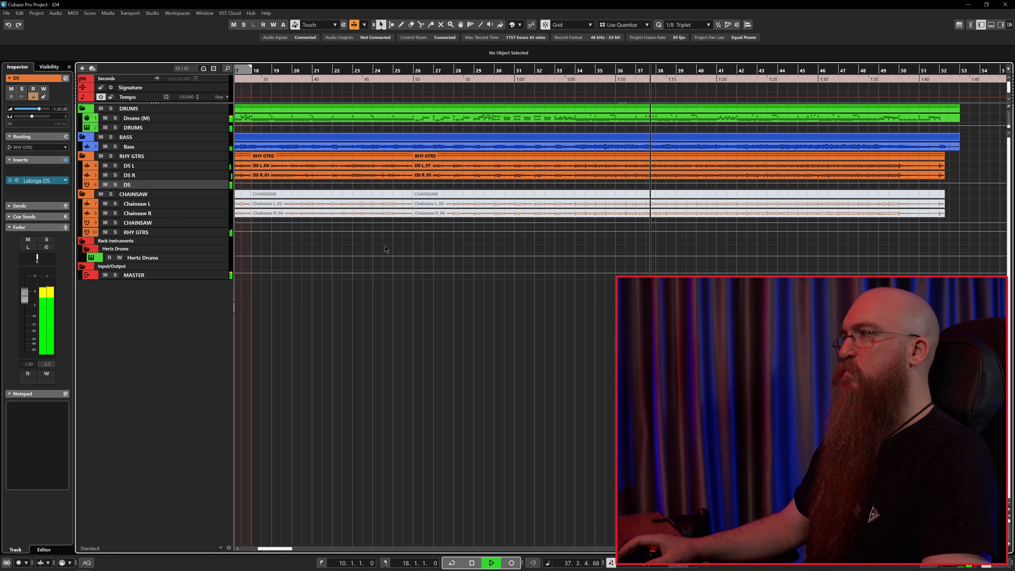
{"action": "scroll", "coordinate": [384, 246], "scroll_direction": "left", "scroll_amount": 3}
{"action": "key", "text": "space"}
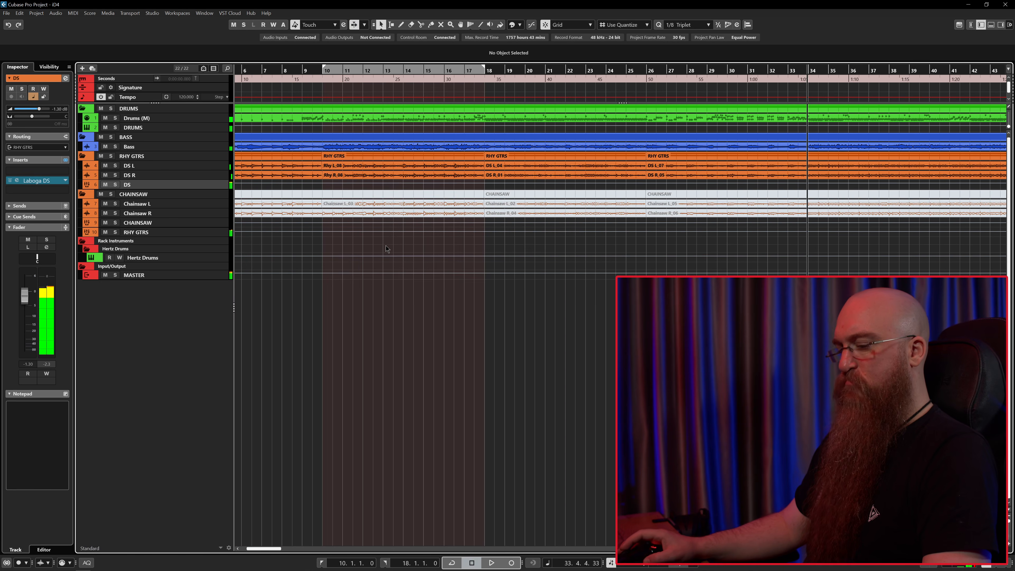
Place the playhead just before bar 10 and play the riff there to judge the guitar tone in the mix.
{"action": "scroll", "coordinate": [384, 245], "scroll_direction": "down", "scroll_amount": 1}
{"action": "scroll", "coordinate": [384, 245], "scroll_direction": "left", "scroll_amount": 2}
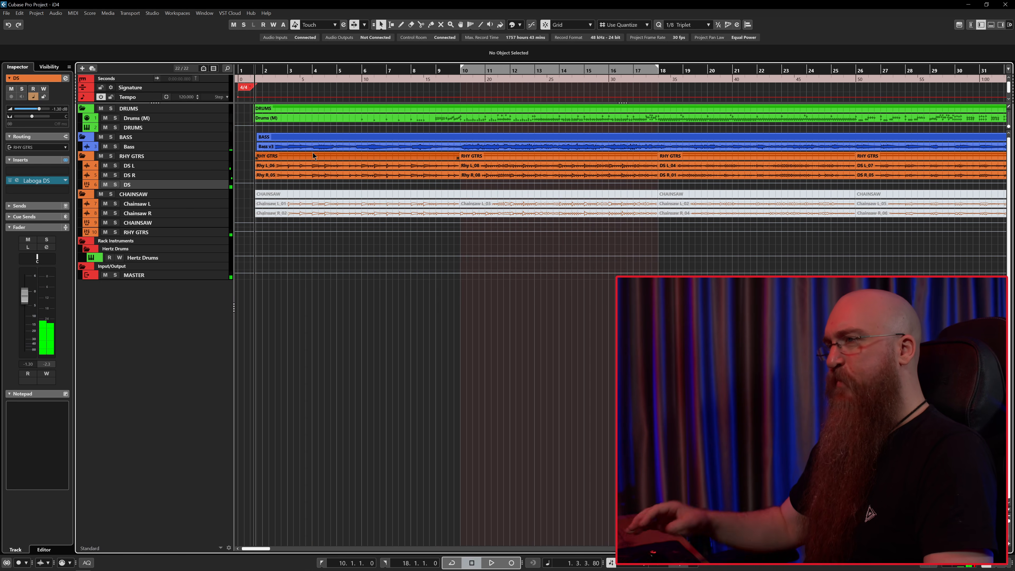
{"action": "left_click", "coordinate": [460, 70]}
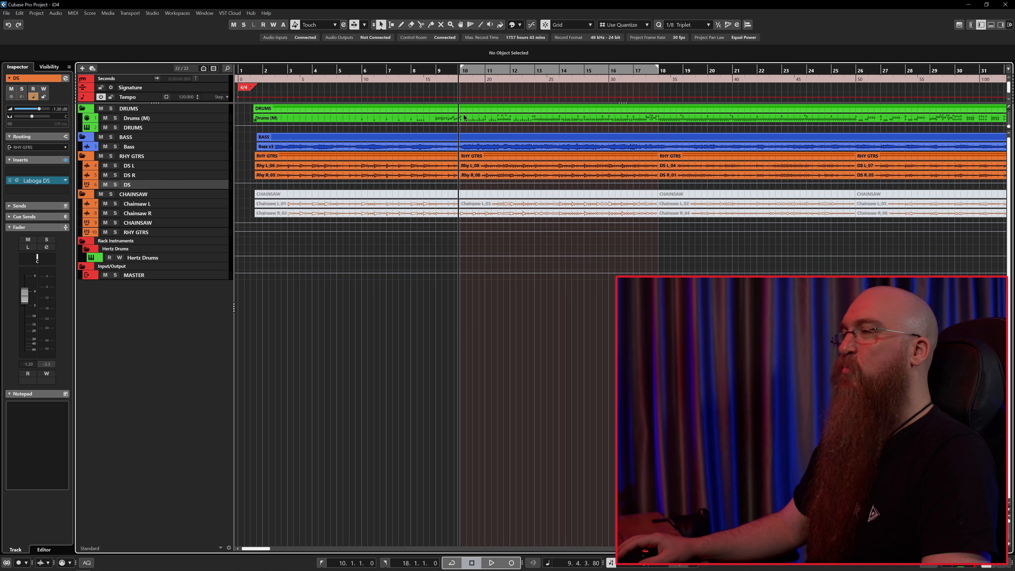
{"action": "scroll", "coordinate": [473, 154], "scroll_direction": "right", "scroll_amount": 1}
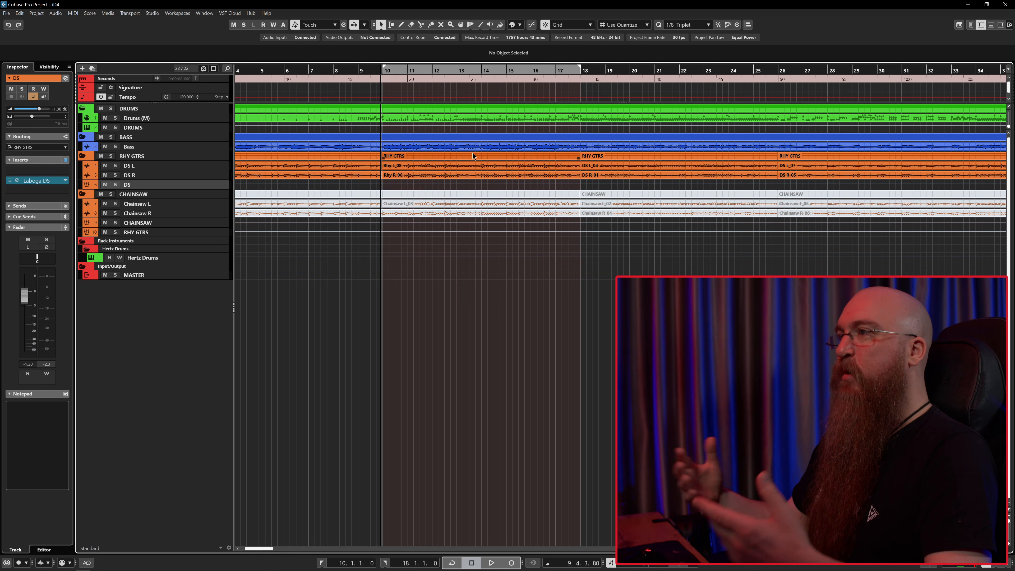
{"action": "key", "text": "space"}
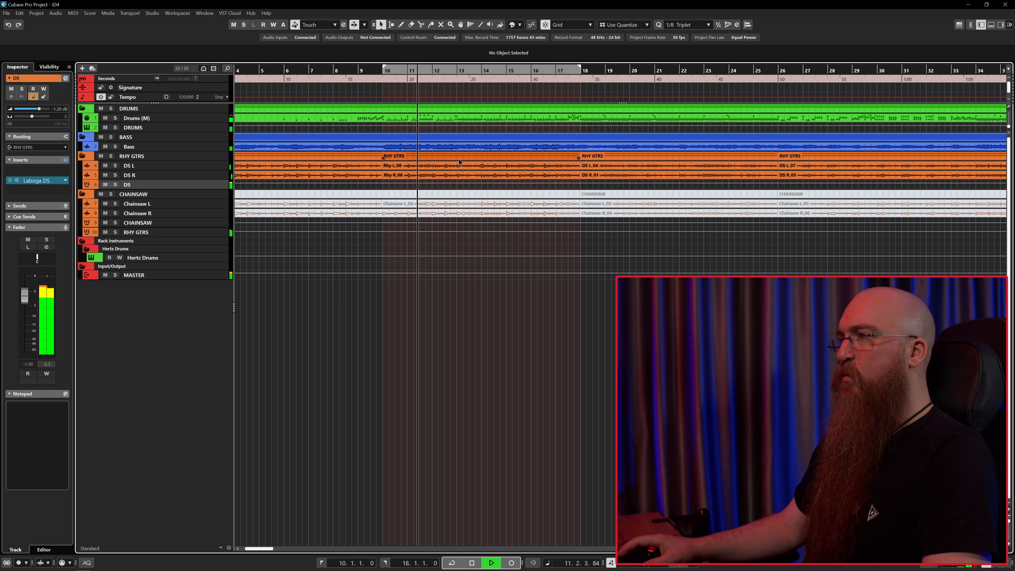
{"action": "key", "text": "space"}
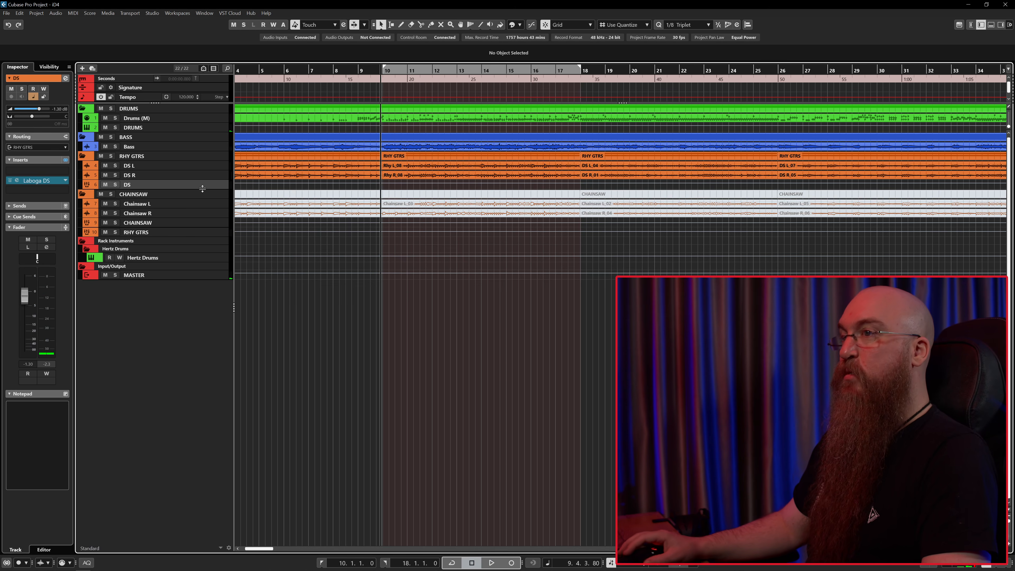
Open the DS track's Laboga DS plug-in at its EQ and play the riff from bar 10 to examine the spectrum.
{"action": "left_click", "coordinate": [37, 180]}
{"action": "left_click", "coordinate": [408, 364]}
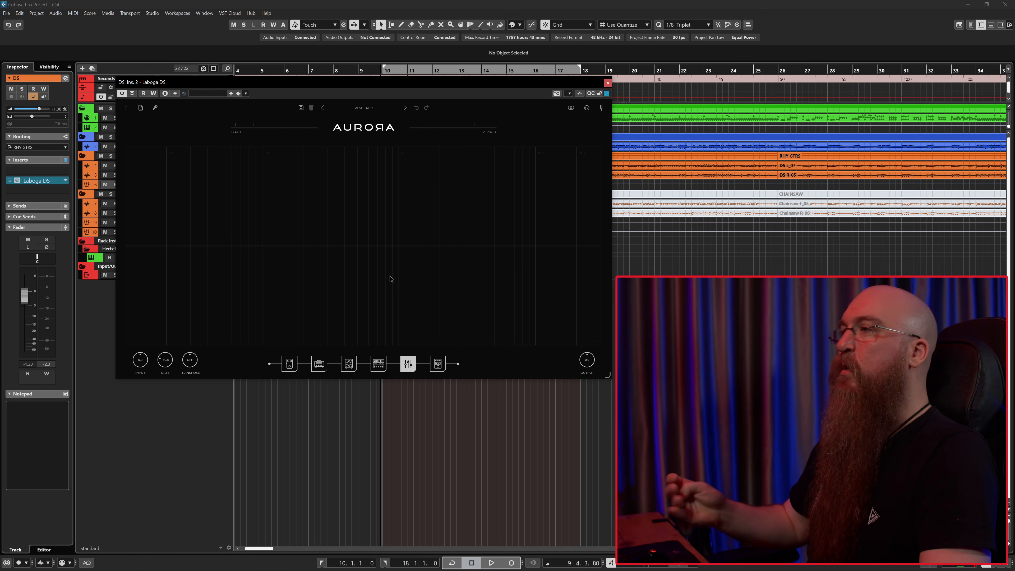
{"action": "key", "text": "space"}
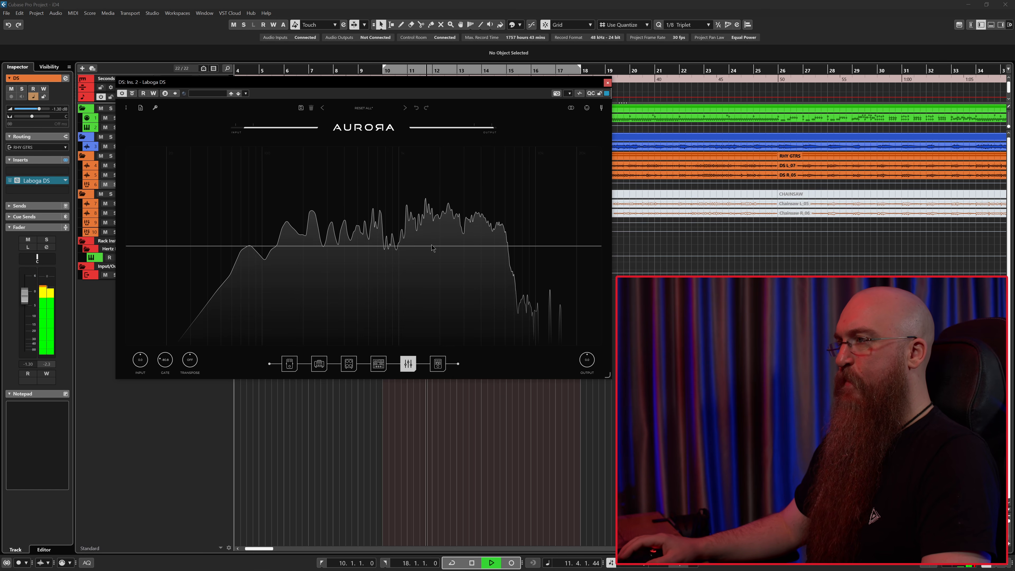
{"action": "key", "text": "space"}
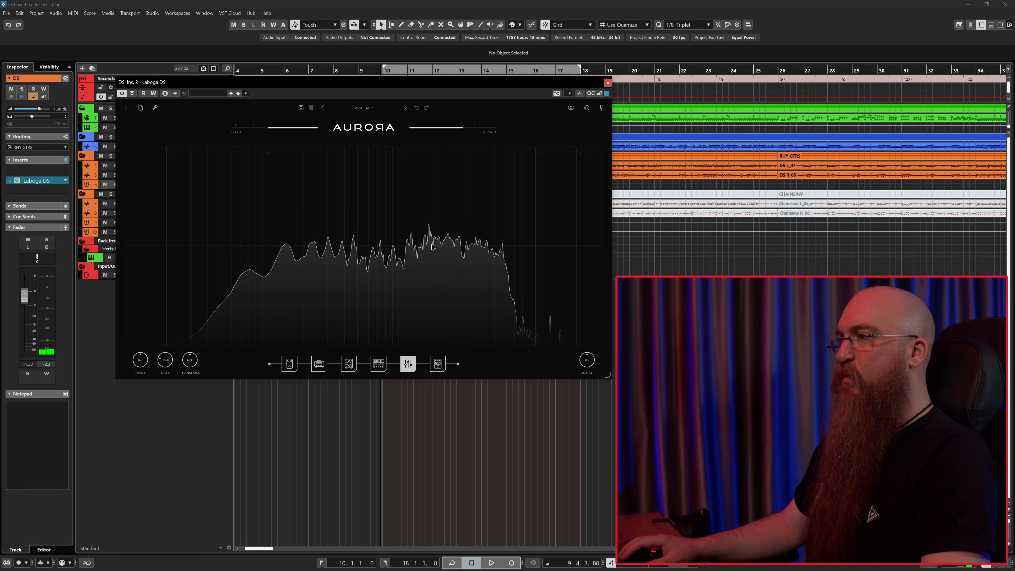
{"action": "key", "text": "space"}
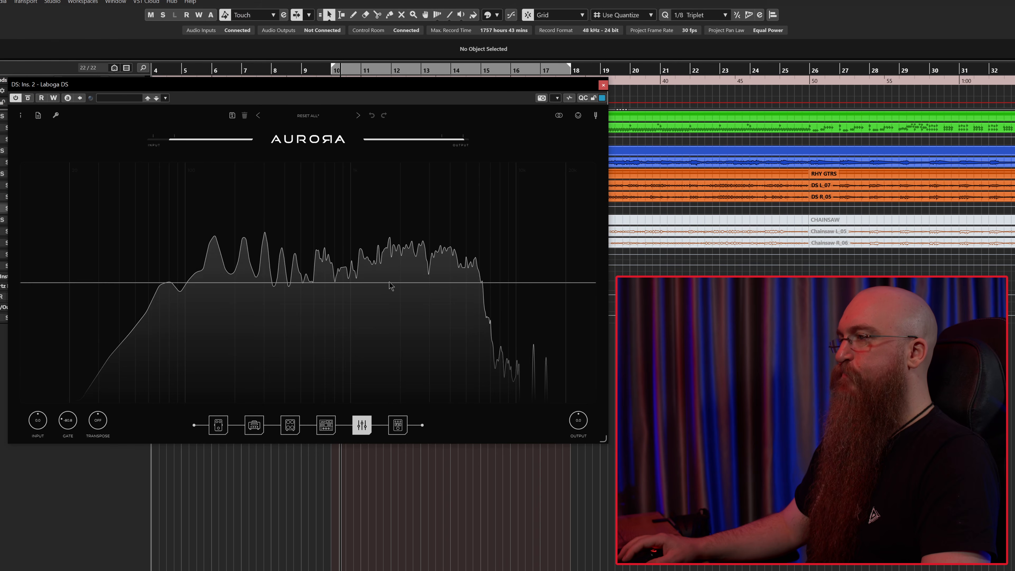
Add a narrow bell cut around 700 Hz in the plug-in's EQ, ease its depth slightly, and close the plug-in.
{"action": "left_click", "coordinate": [429, 246]}
{"action": "left_click_drag", "start_coordinate": [383, 285], "coordinate": [327, 310]}
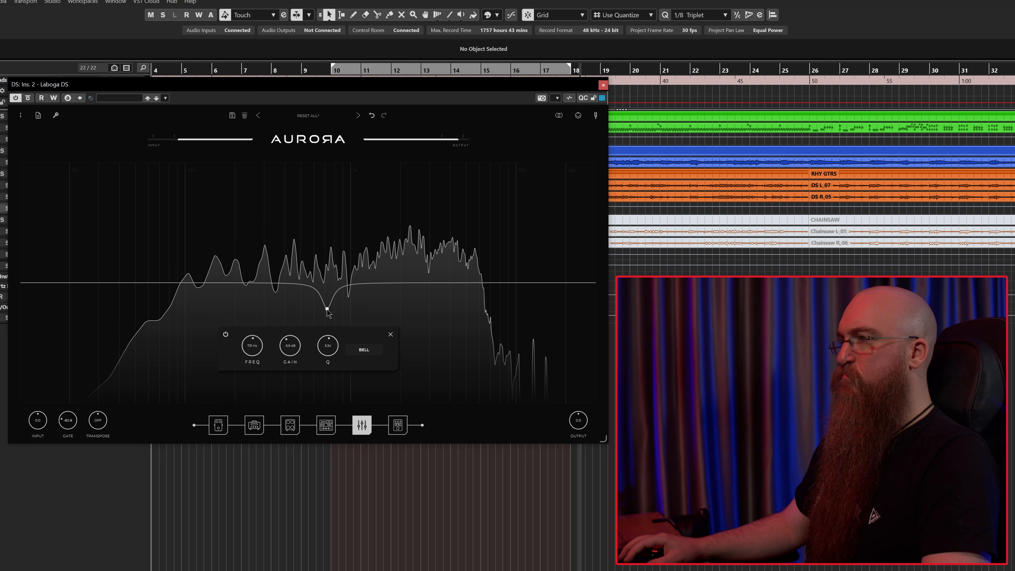
{"action": "mouse_move", "coordinate": [327, 310]}
{"action": "left_mouse_down"}
{"action": "mouse_move", "coordinate": [327, 286]}
{"action": "mouse_move", "coordinate": [328, 306]}
{"action": "left_mouse_up"}
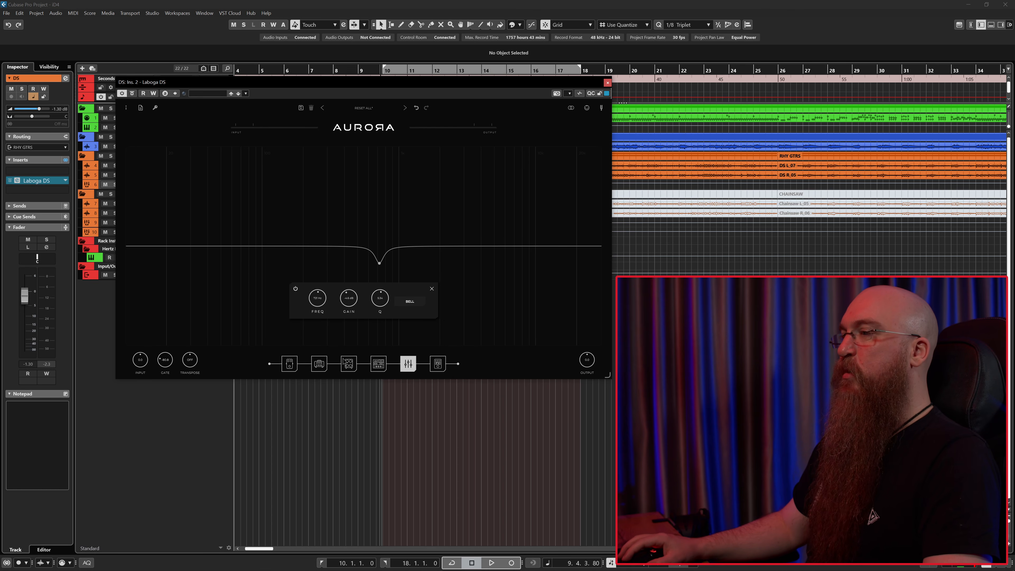
{"action": "left_click", "coordinate": [324, 363]}
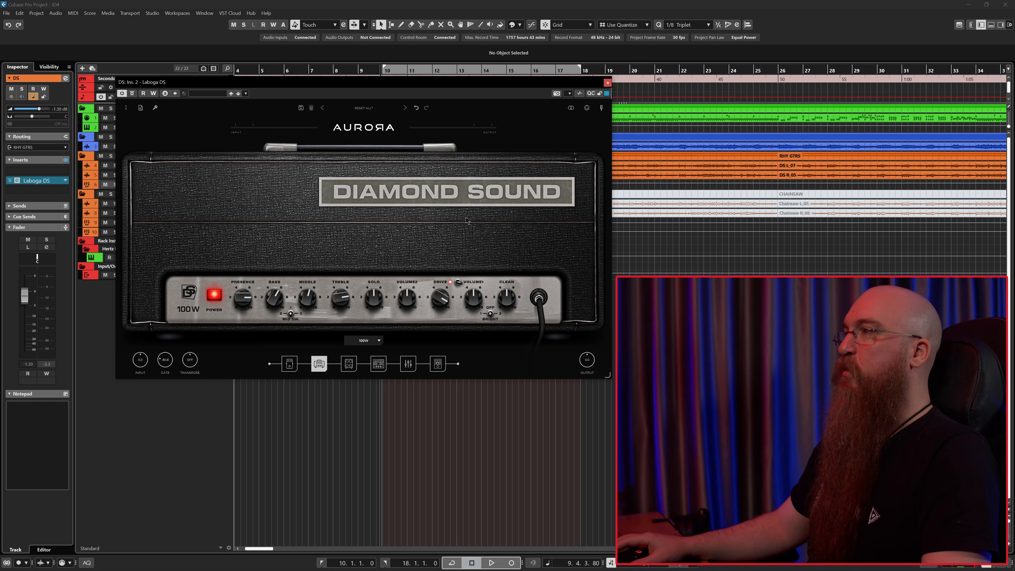
{"action": "left_click", "coordinate": [608, 83]}
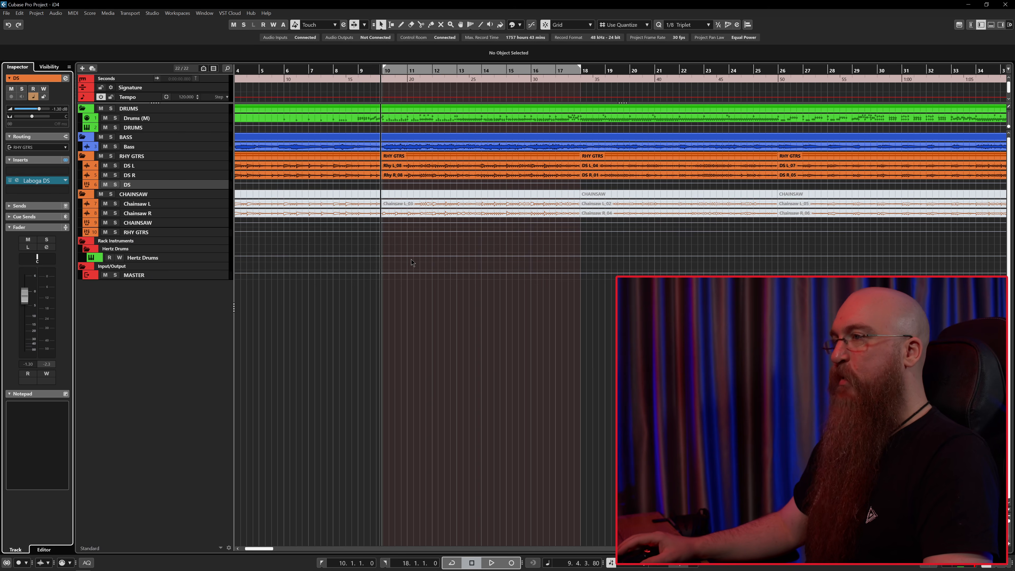
Play the riff from bar 10 and lower the DS track's fader to about -2 dB while listening.
{"action": "key", "text": "space"}
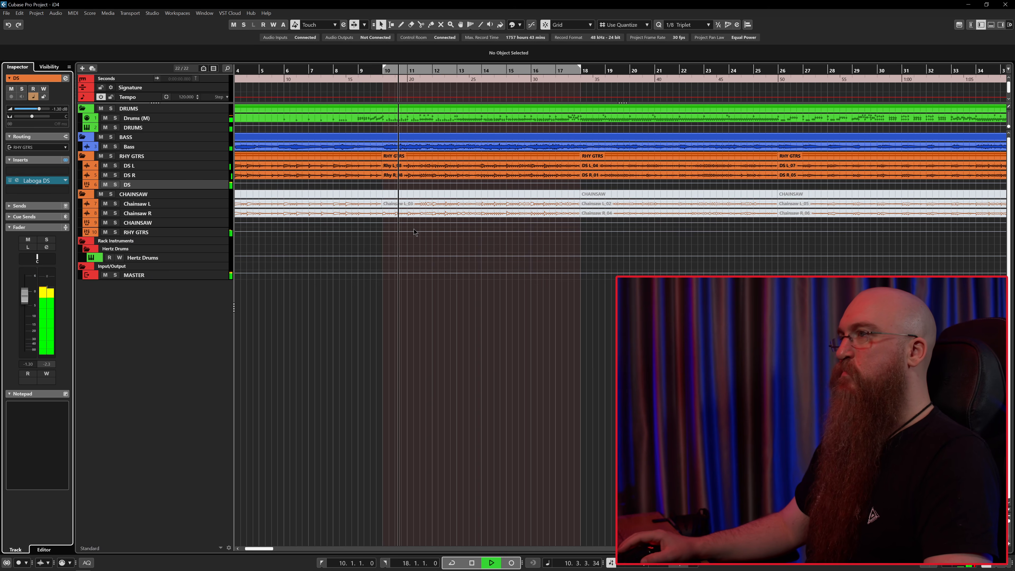
{"action": "key", "text": "space"}
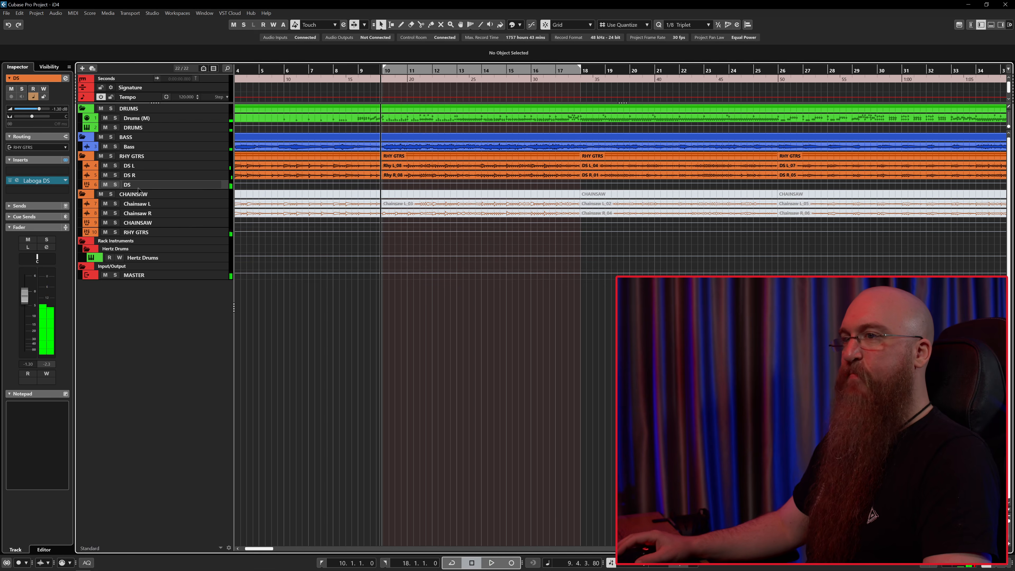
{"action": "key", "text": "space"}
{"action": "left_click_drag", "start_coordinate": [25, 294], "coordinate": [27, 292]}
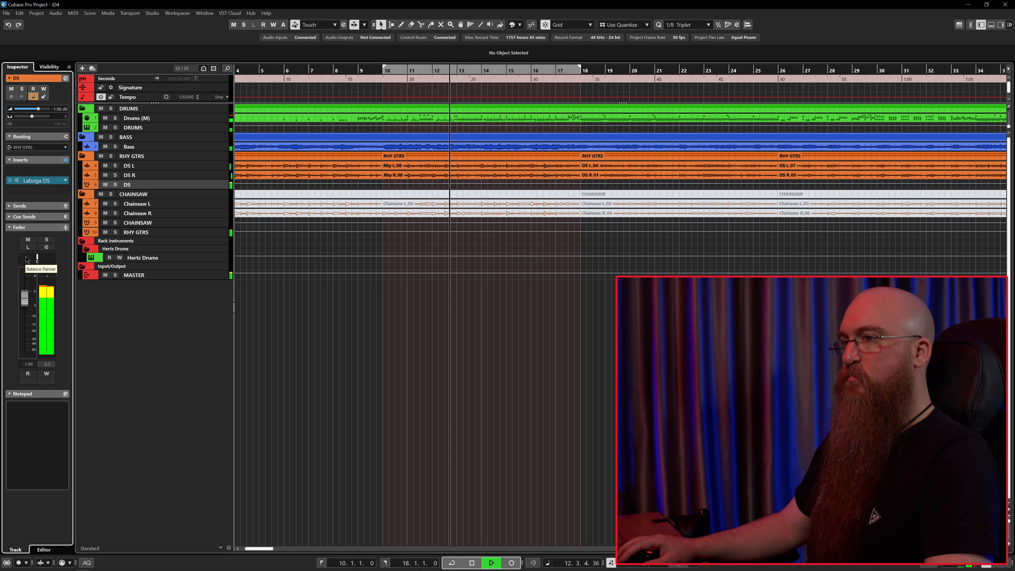
{"action": "key", "text": "space"}
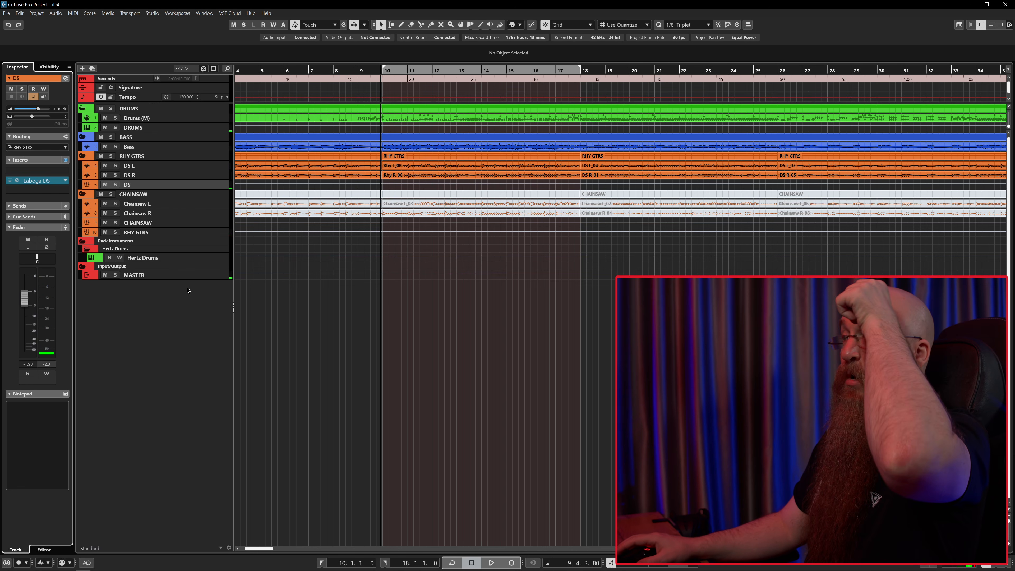
{"action": "left_click", "coordinate": [168, 146]}
{"action": "left_click", "coordinate": [115, 127]}
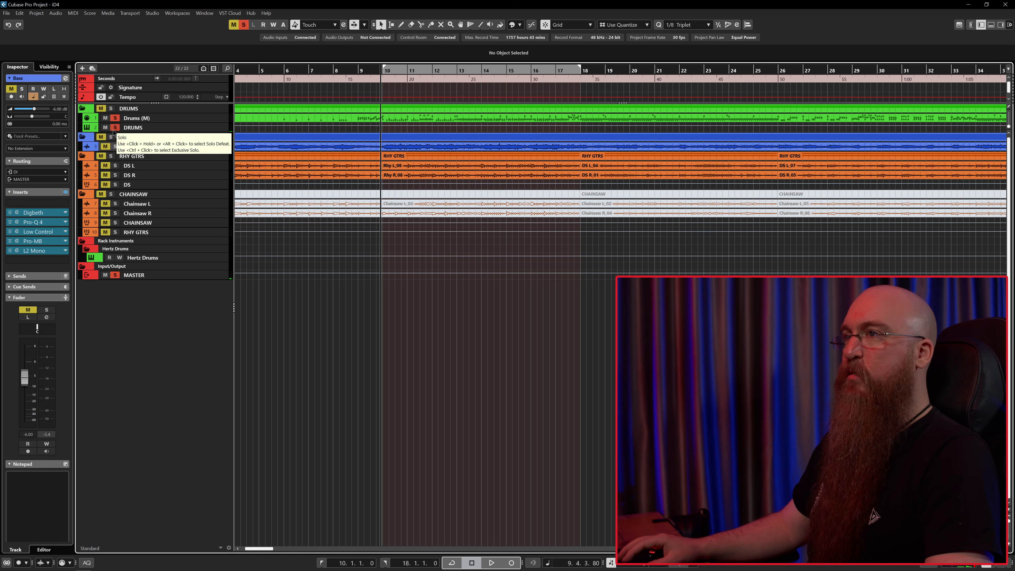
{"action": "left_click", "coordinate": [114, 129]}
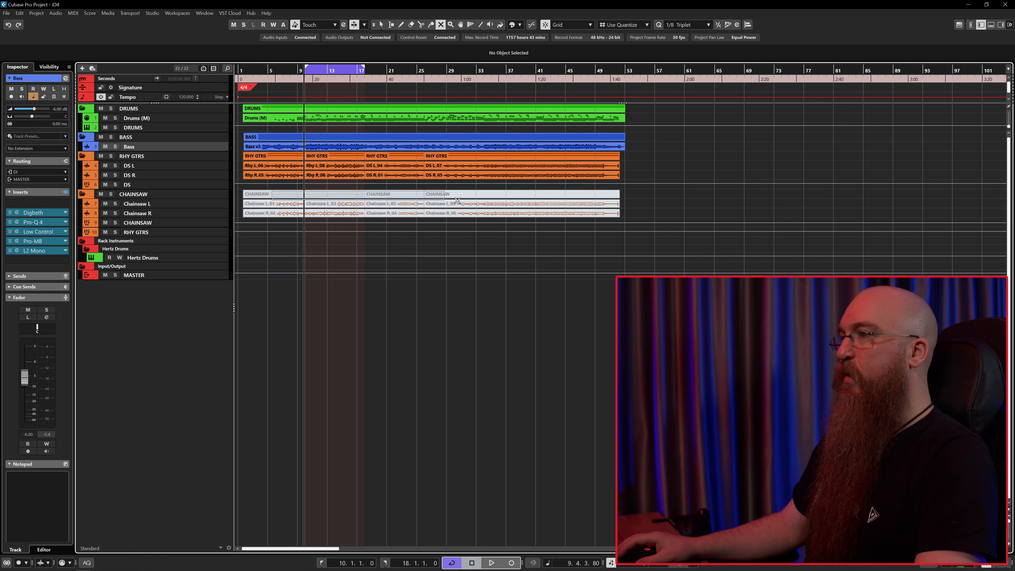
Unmute the Chainsaw guitar clips and play the riff from bar 10 with the CHAINSAW track's Laboga Chainsaw Distortion plug-in open.
{"action": "left_click_drag", "start_coordinate": [457, 201], "coordinate": [621, 200]}
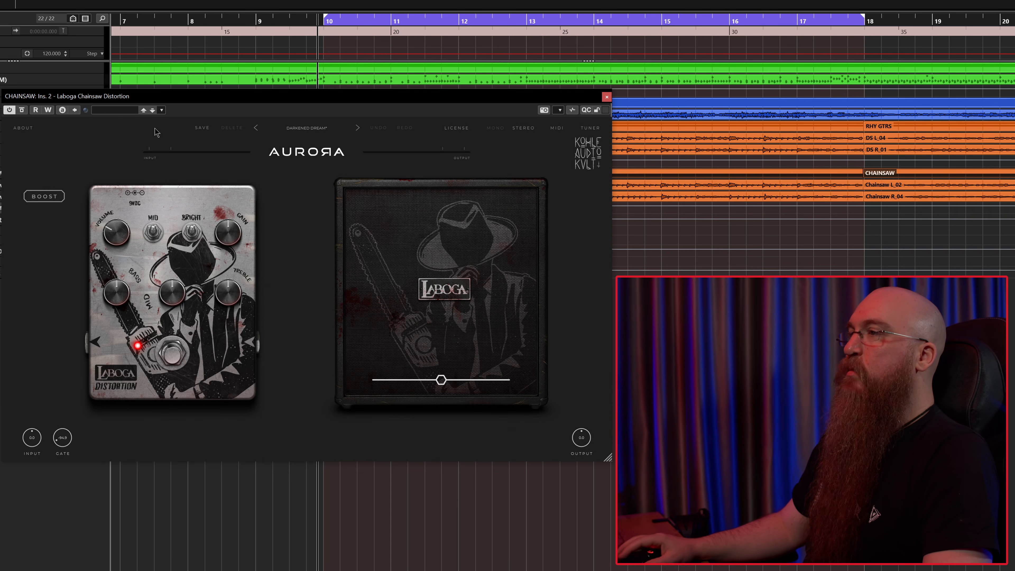
{"action": "left_click_drag", "start_coordinate": [245, 100], "coordinate": [258, 114]}
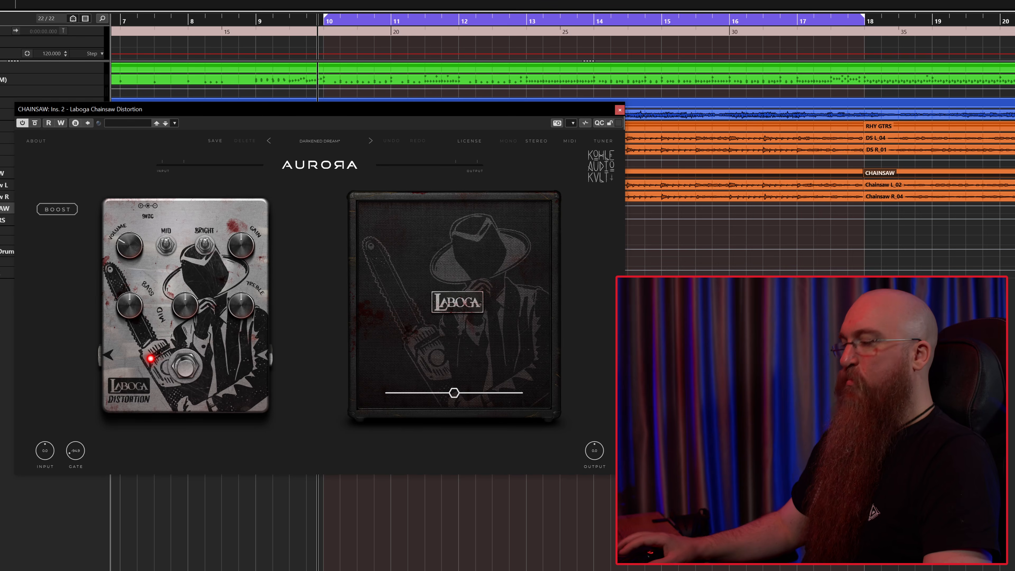
{"action": "key", "text": "KP_1"}
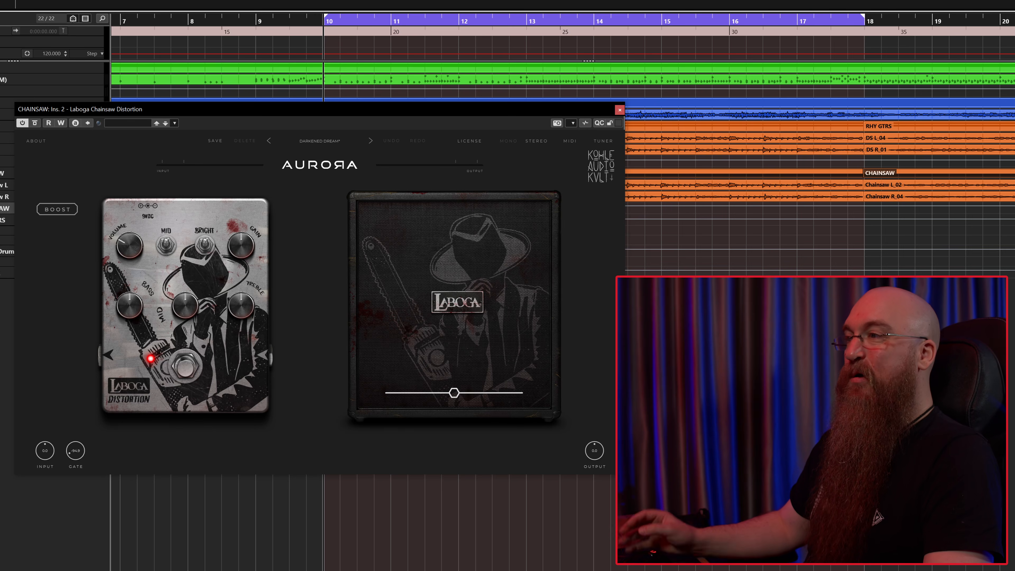
{"action": "key", "text": "space"}
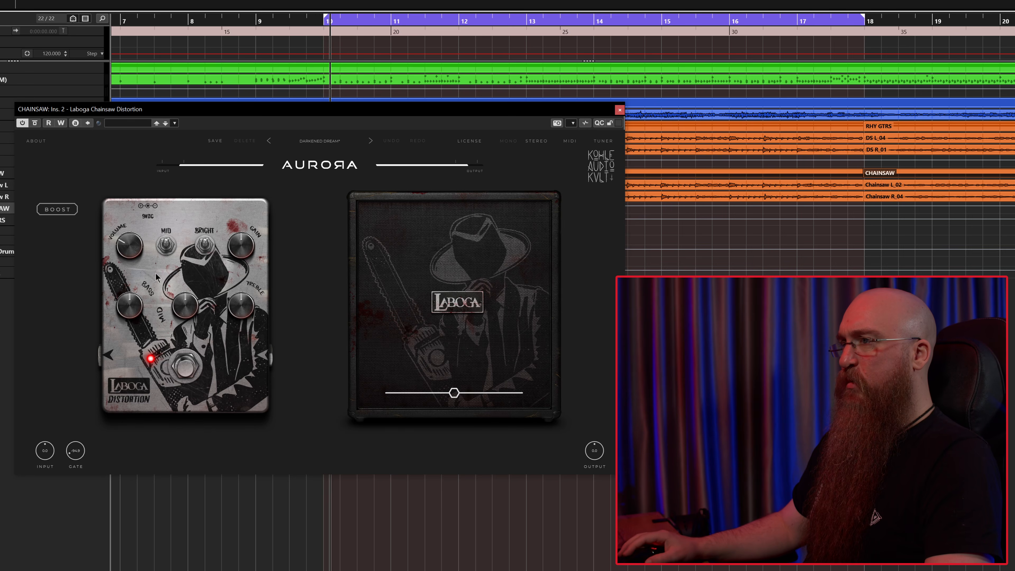
Try the Mid switch on the Chainsaw pedal, sweep its Gain up to 10.0, and settle the Gain at 7.0.
{"action": "left_click", "coordinate": [170, 245]}
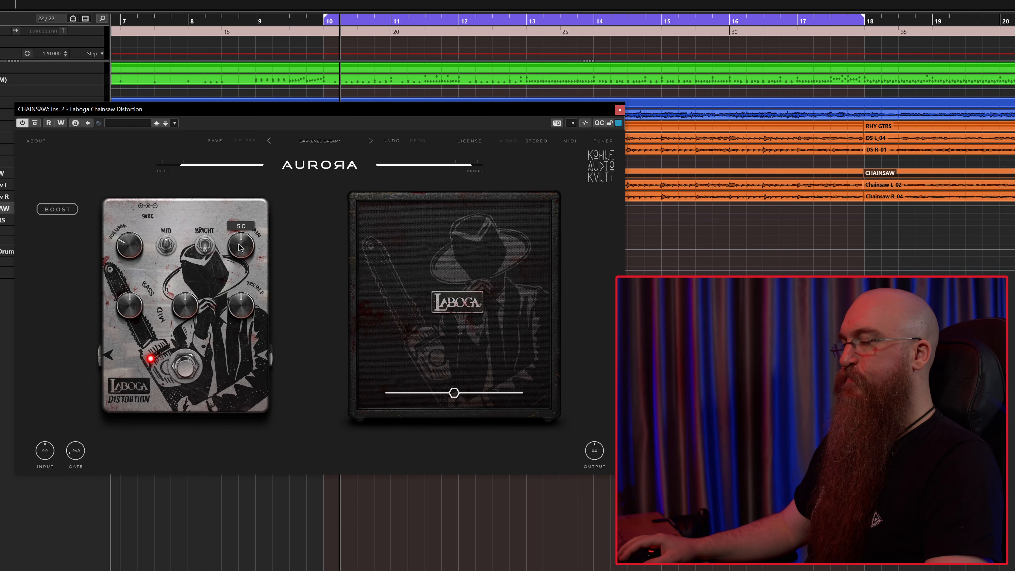
{"action": "left_click_drag", "start_coordinate": [227, 246], "coordinate": [249, 193]}
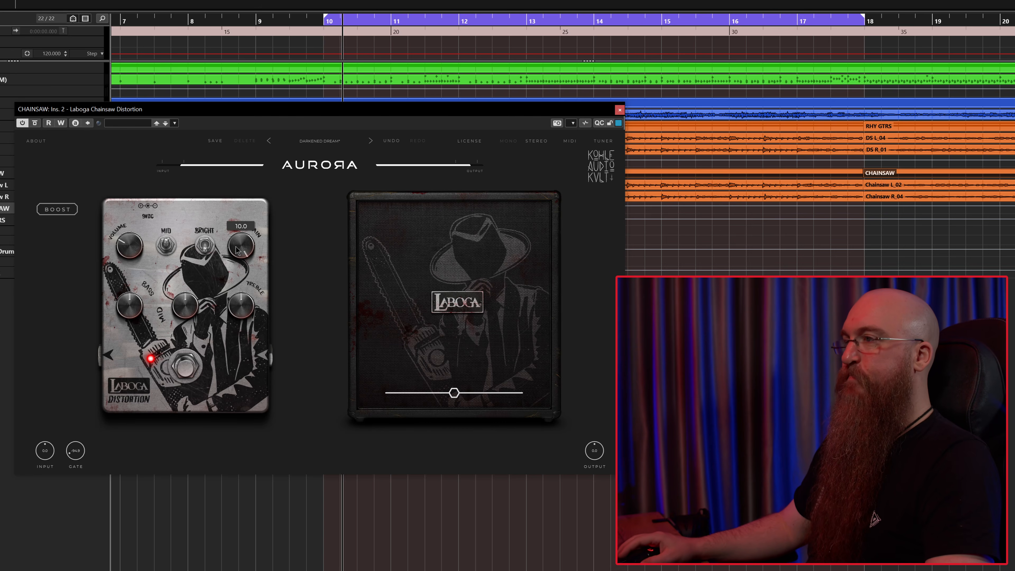
{"action": "left_click_drag", "start_coordinate": [239, 249], "coordinate": [238, 270]}
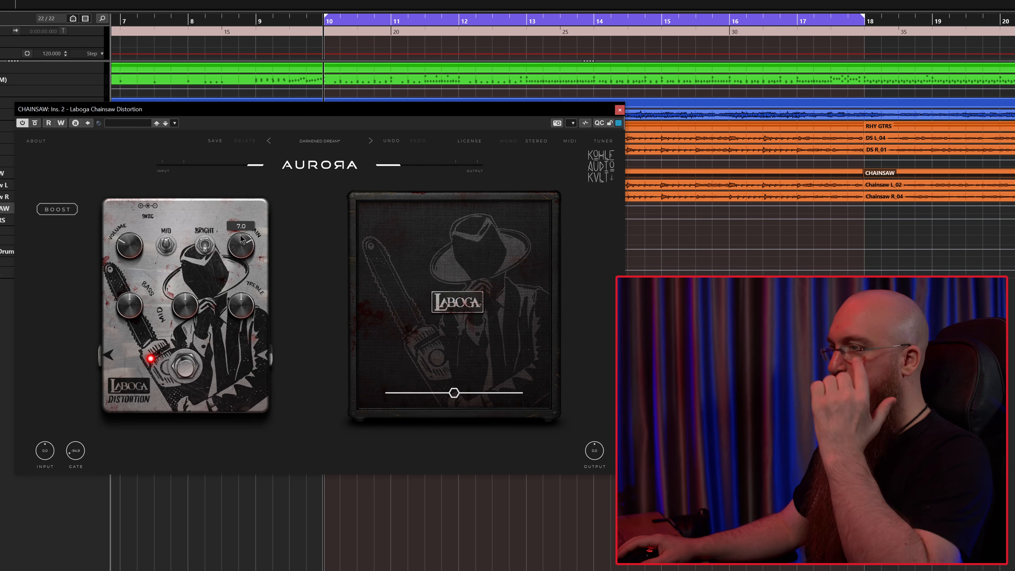
Raise the Chainsaw pedal's Mid knob to 10.0, then ease it back down while the riff plays.
{"action": "left_click_drag", "start_coordinate": [193, 308], "coordinate": [200, 232]}
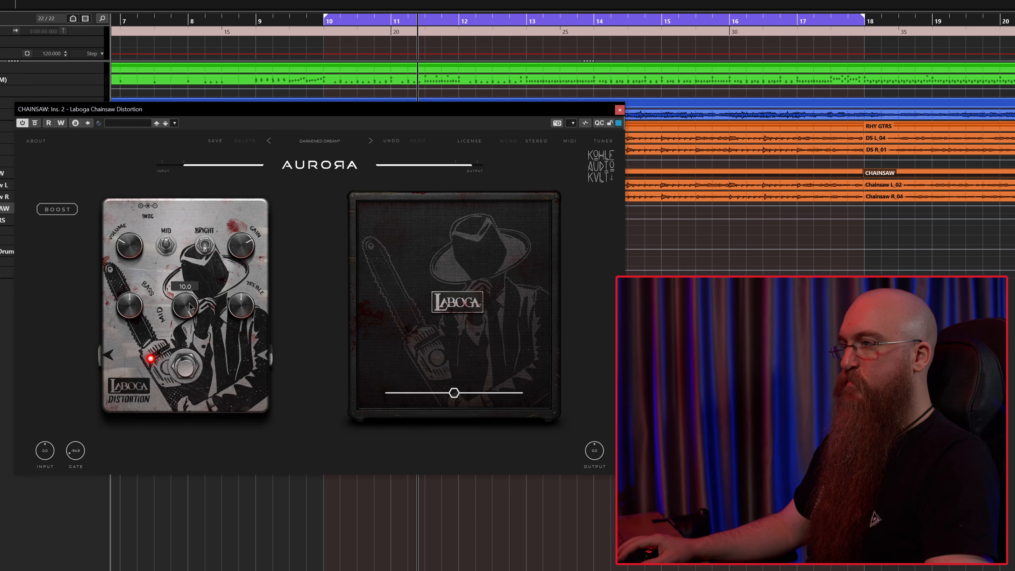
{"action": "left_click_drag", "start_coordinate": [190, 308], "coordinate": [188, 341]}
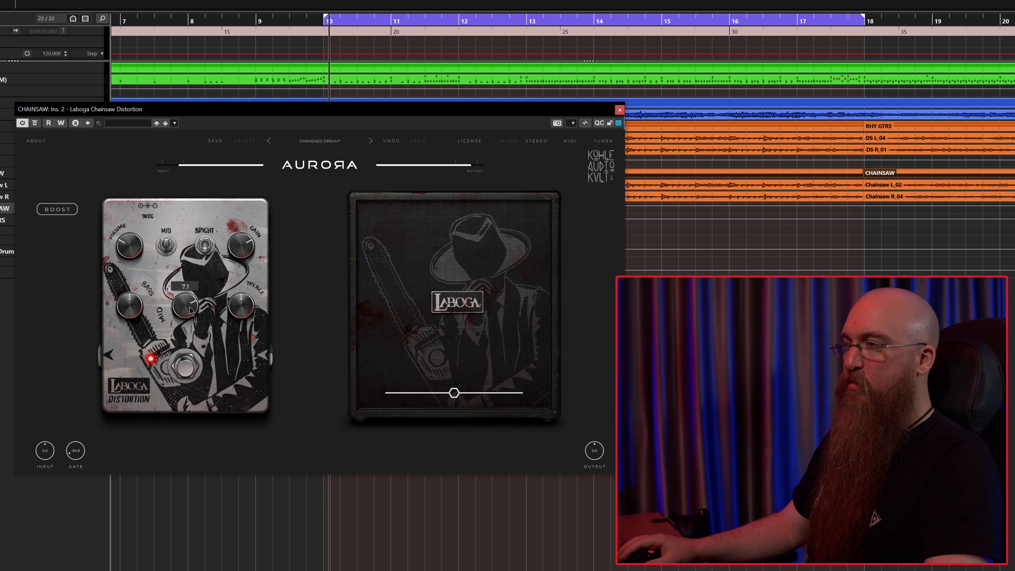
{"action": "left_click_drag", "start_coordinate": [192, 311], "coordinate": [188, 343]}
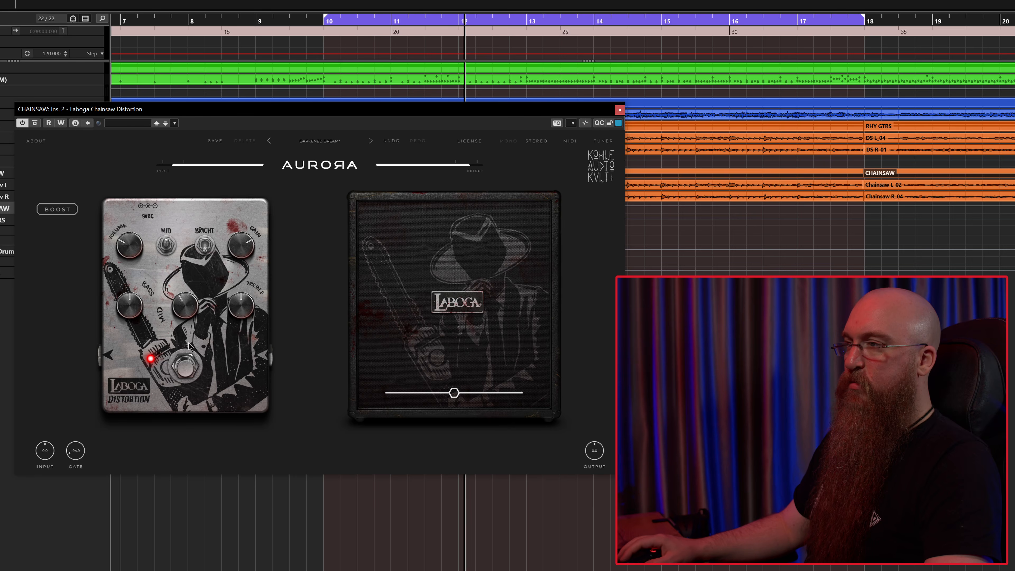
{"action": "key", "text": "space"}
Sweep the pedal's Treble knob during playback, trying 7.0 and settling at 8.0.
{"action": "key", "text": "space"}
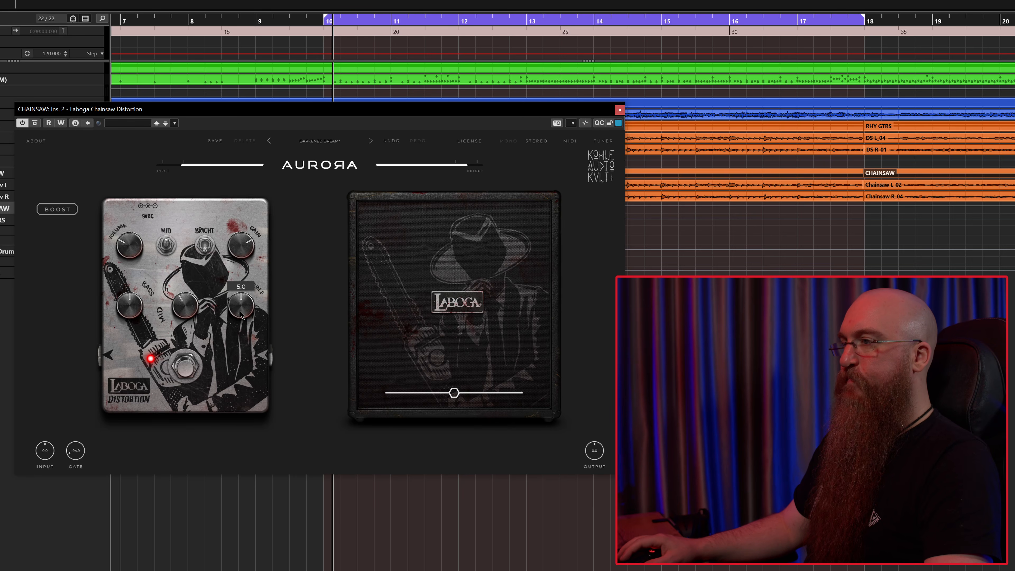
{"action": "left_click_drag", "start_coordinate": [240, 316], "coordinate": [241, 262]}
{"action": "left_click_drag", "start_coordinate": [243, 304], "coordinate": [244, 331]}
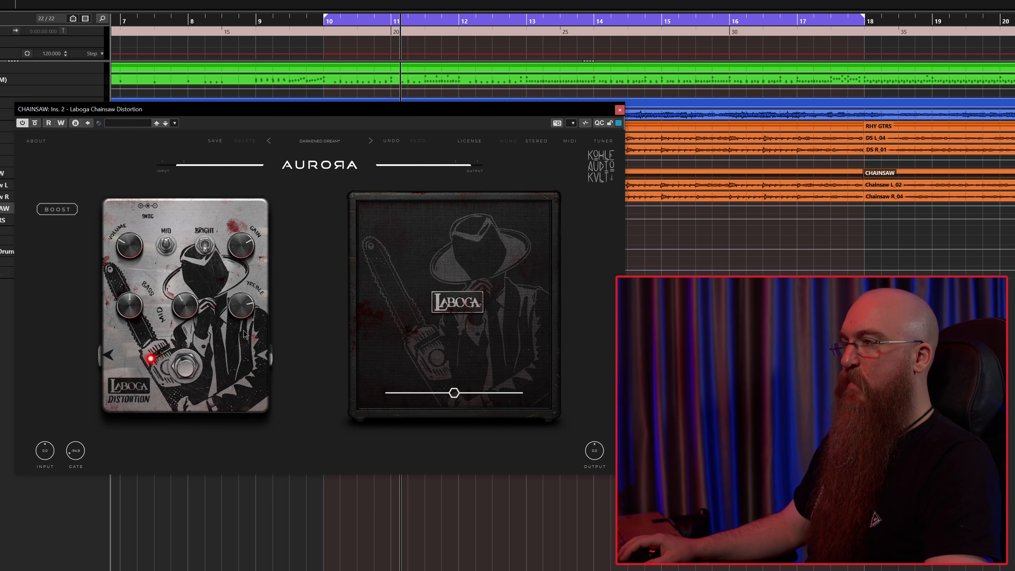
{"action": "key", "text": "space"}
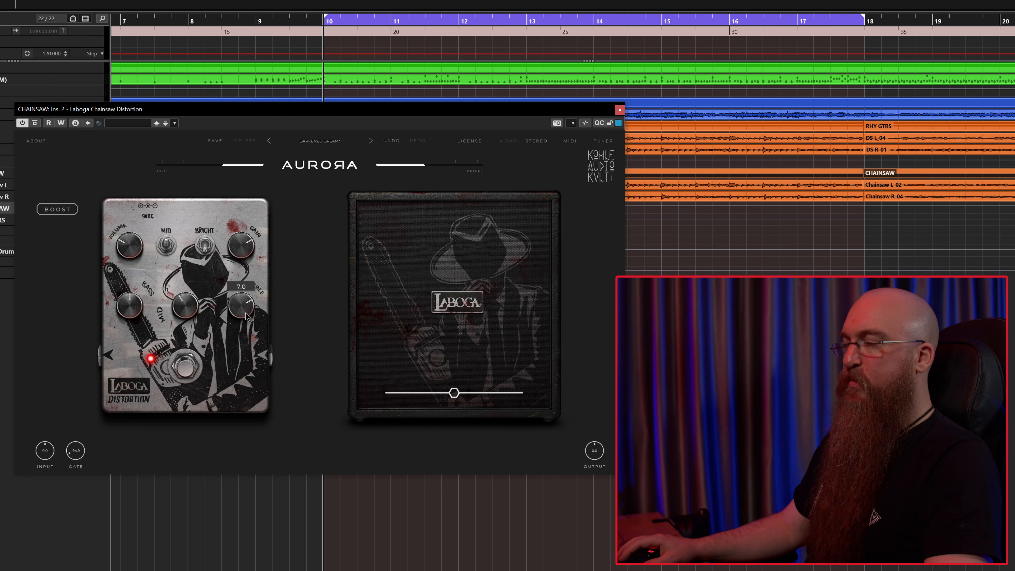
{"action": "key", "text": "space"}
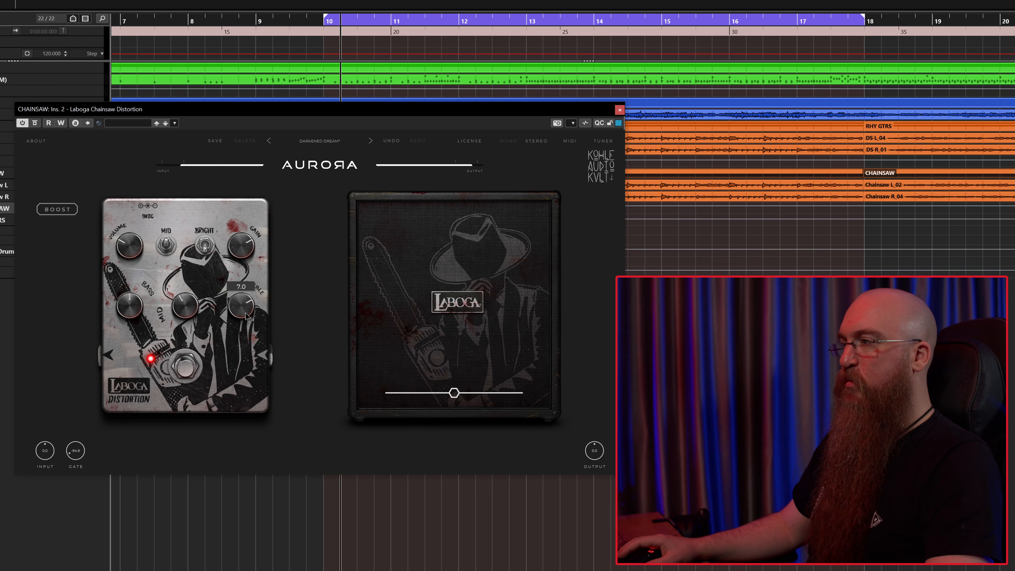
{"action": "mouse_move", "coordinate": [246, 317]}
{"action": "left_mouse_down"}
{"action": "mouse_move", "coordinate": [247, 302]}
{"action": "mouse_move", "coordinate": [248, 340]}
{"action": "mouse_move", "coordinate": [253, 323]}
{"action": "left_mouse_up"}
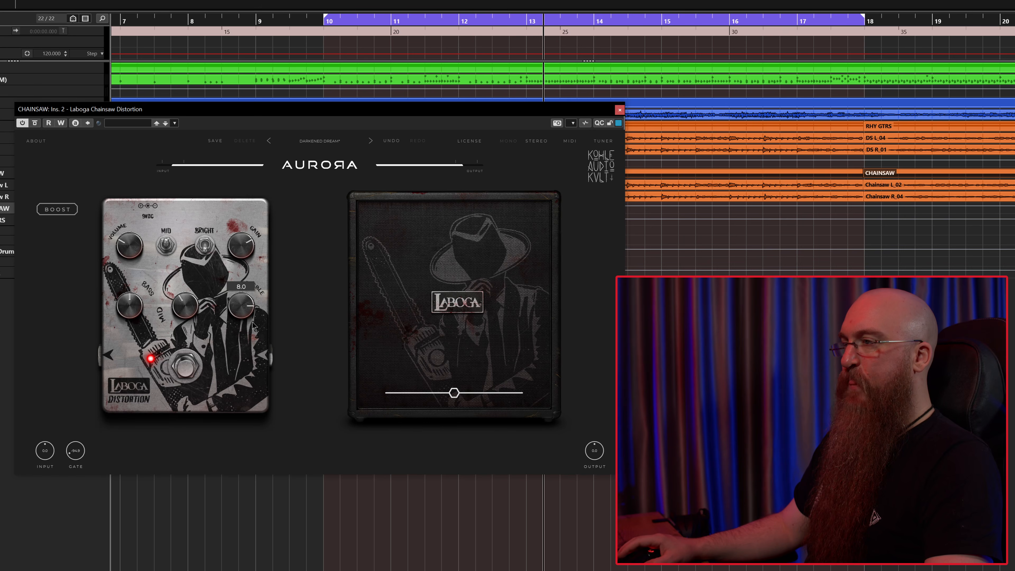
{"action": "key", "text": "space"}
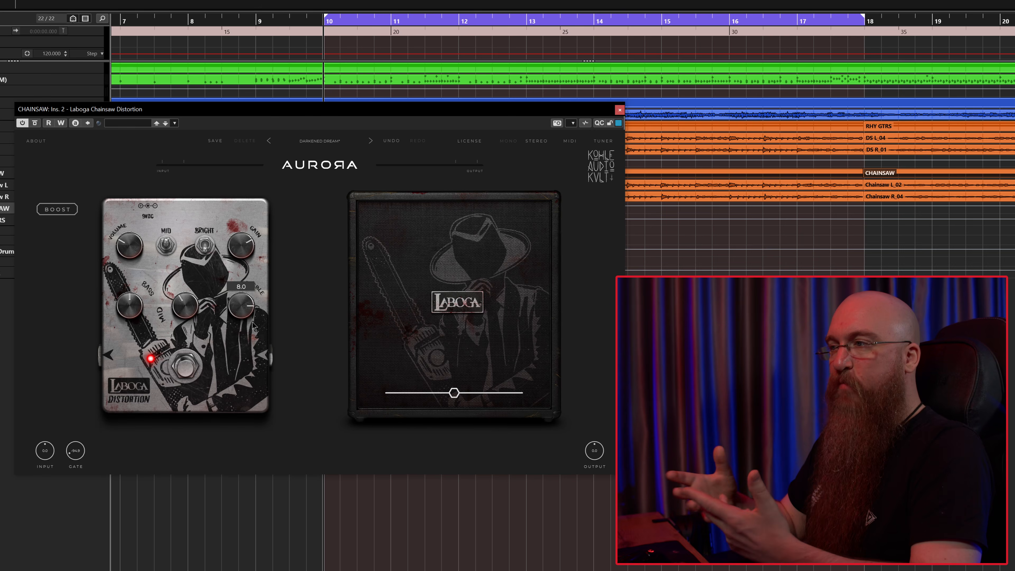
Sweep the pedal's Bass knob during playback and set it to about 5.9.
{"action": "key", "text": "space"}
{"action": "left_click_drag", "start_coordinate": [140, 301], "coordinate": [140, 244]}
{"action": "mouse_move", "coordinate": [139, 306]}
{"action": "left_mouse_down"}
{"action": "mouse_move", "coordinate": [133, 312]}
{"action": "mouse_move", "coordinate": [146, 285]}
{"action": "mouse_move", "coordinate": [147, 294]}
{"action": "left_mouse_up"}
{"action": "key", "text": "space"}
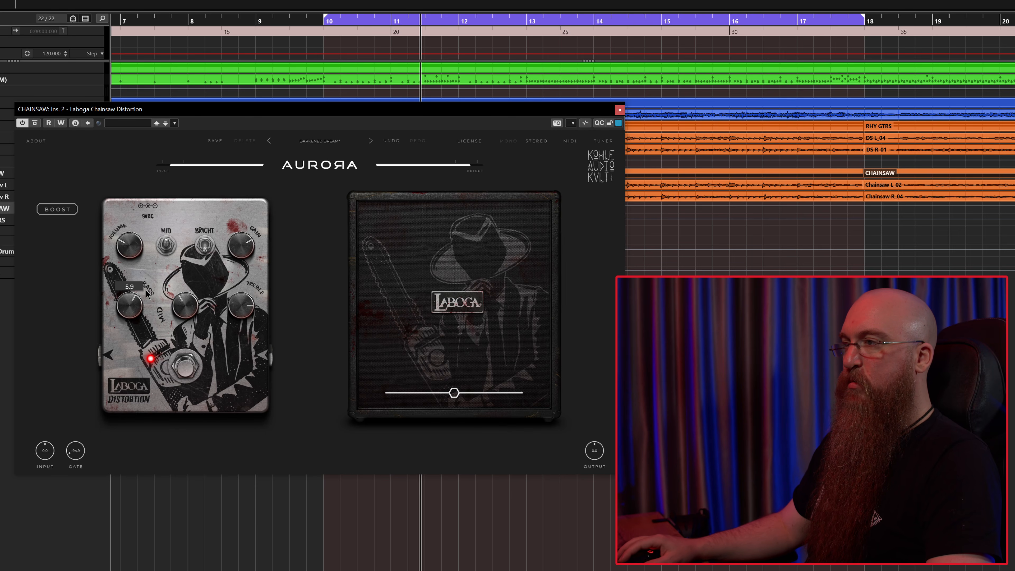
{"action": "key", "text": "space"}
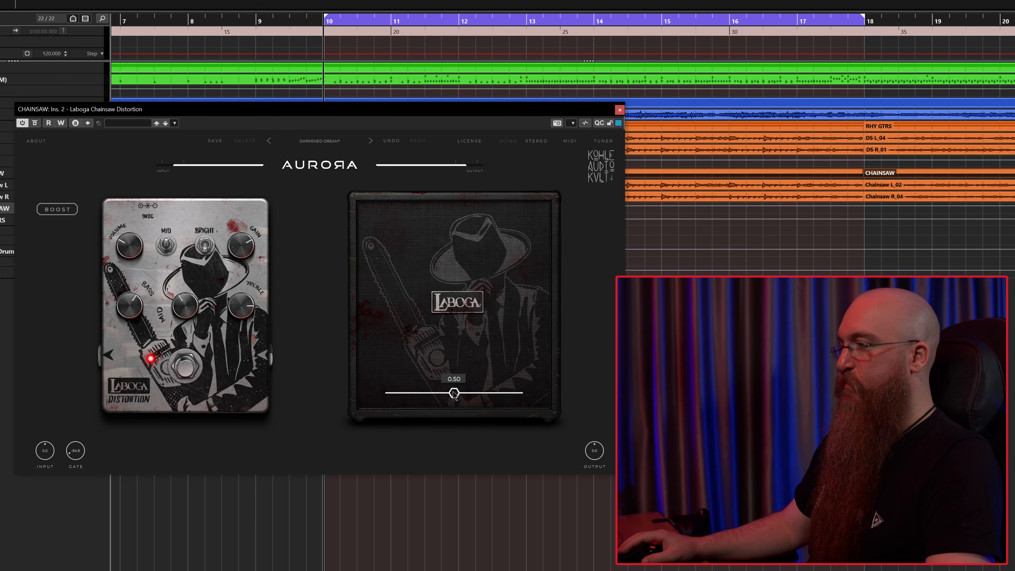
Audition the cabinet slider between 0.00 and 1.00 while the riff plays, leaving it slightly below its midpoint.
{"action": "key", "text": "space"}
{"action": "left_click_drag", "start_coordinate": [454, 394], "coordinate": [519, 396]}
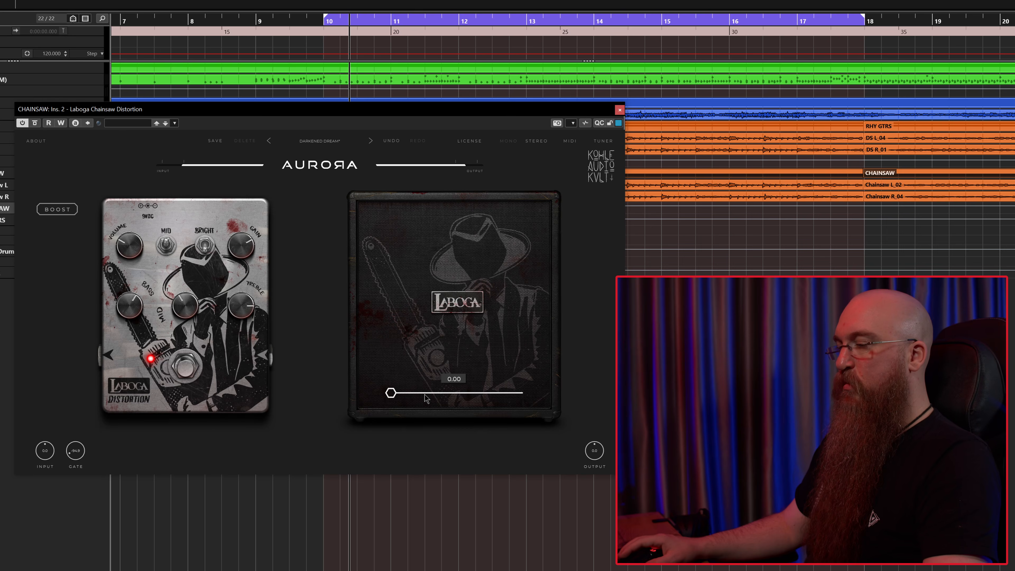
{"action": "key", "text": "space"}
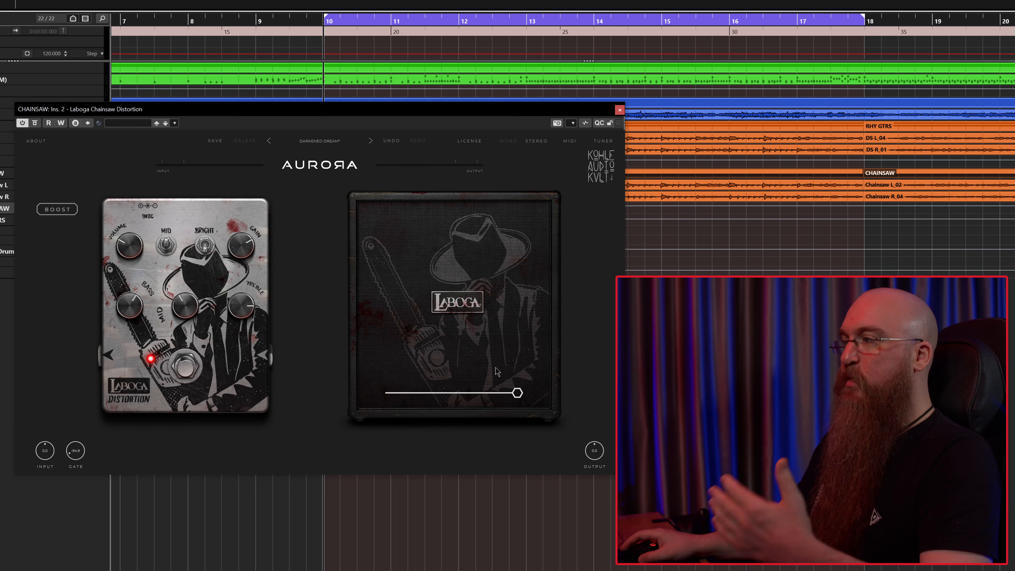
{"action": "mouse_move", "coordinate": [516, 393]}
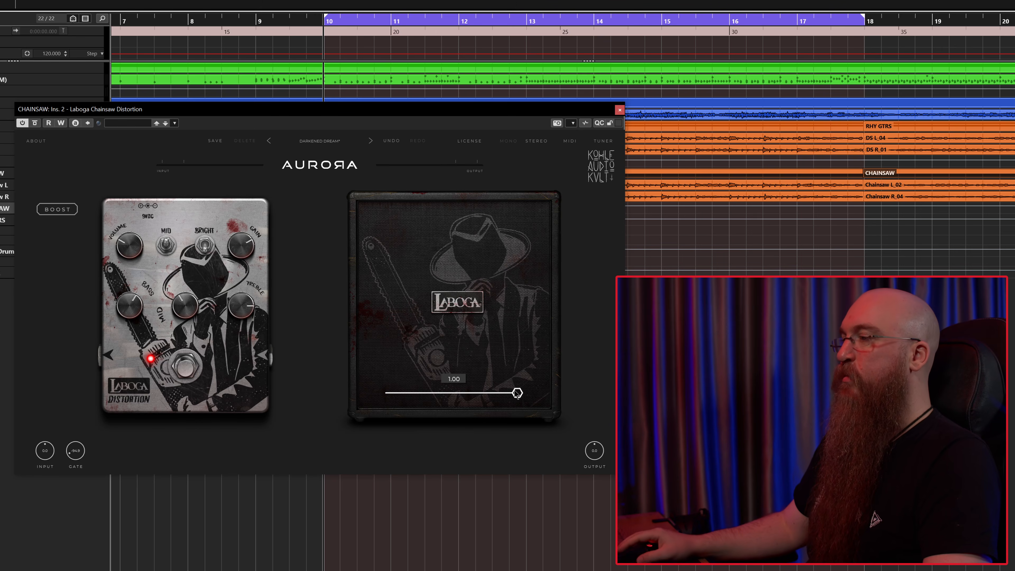
{"action": "key", "text": "space"}
{"action": "left_click_drag", "start_coordinate": [518, 402], "coordinate": [432, 401]}
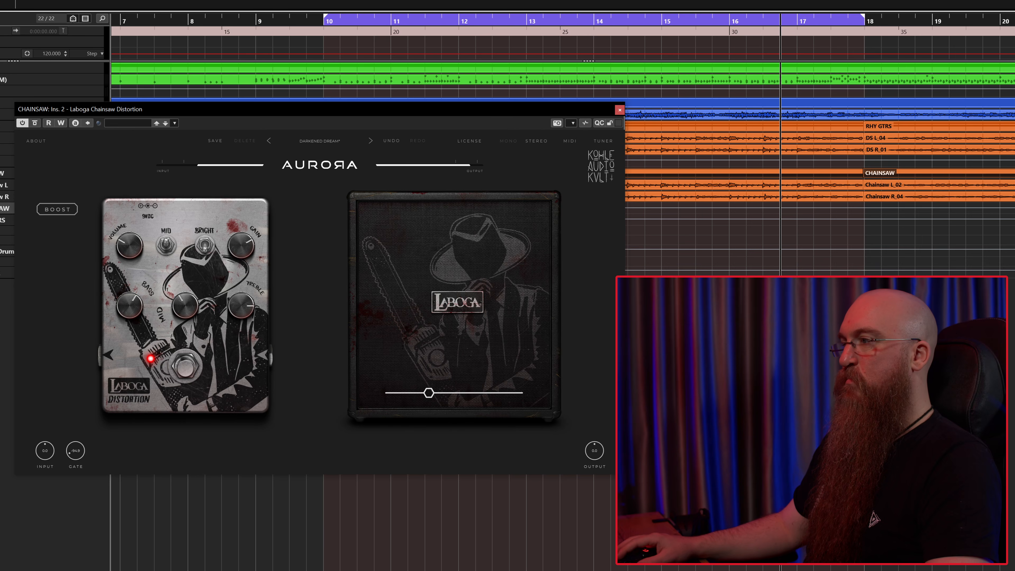
{"action": "mouse_move", "coordinate": [431, 394]}
{"action": "left_click_drag", "start_coordinate": [429, 394], "coordinate": [590, 389]}
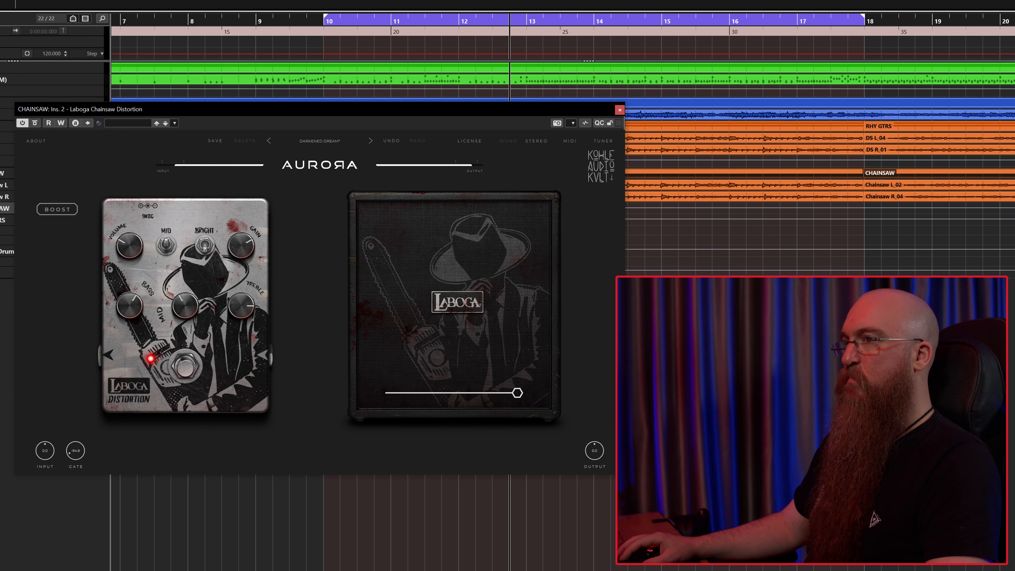
{"action": "left_click_drag", "start_coordinate": [517, 393], "coordinate": [442, 394]}
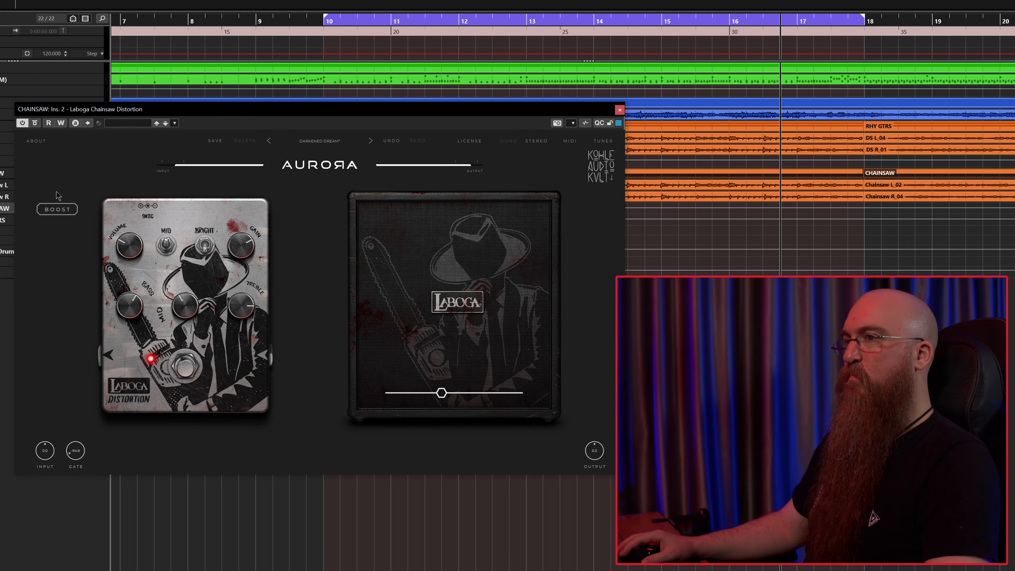
{"action": "key", "text": "space"}
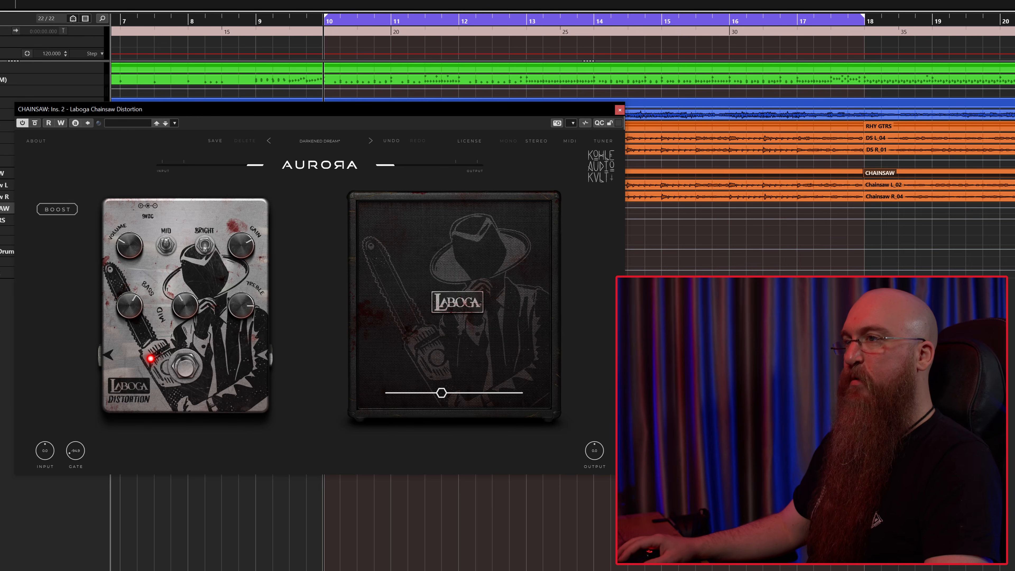
Play the riff from bar 10 and compare the tone with the Boost on and off, leaving it on.
{"action": "key", "text": "space"}
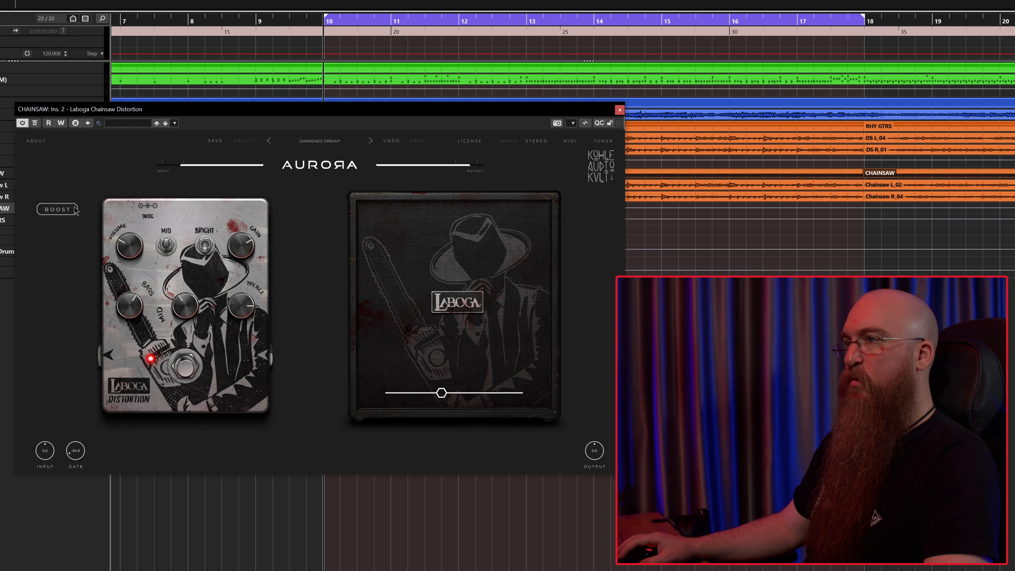
{"action": "left_click", "coordinate": [67, 210]}
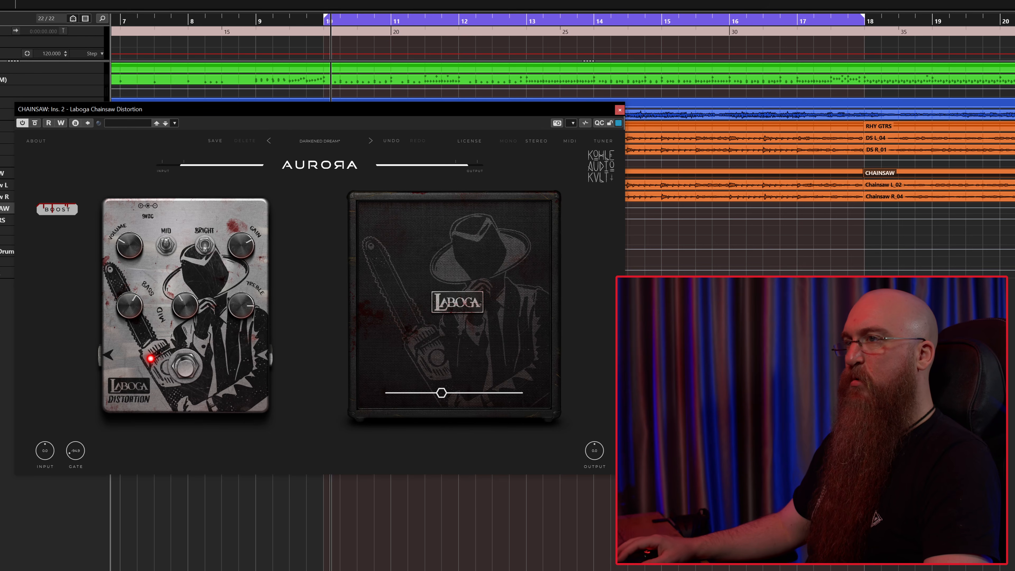
{"action": "left_click", "coordinate": [58, 210]}
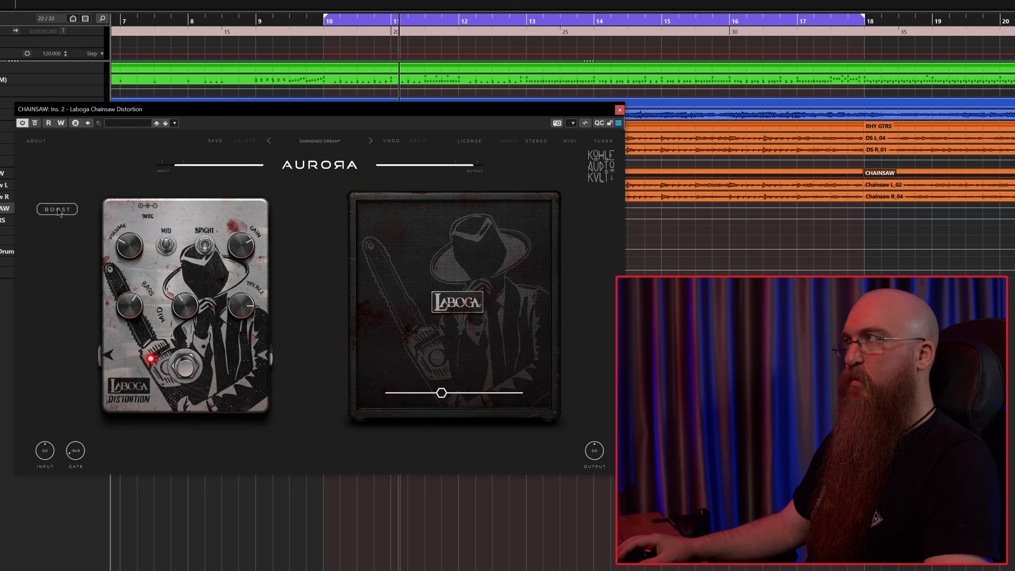
{"action": "left_click", "coordinate": [59, 211]}
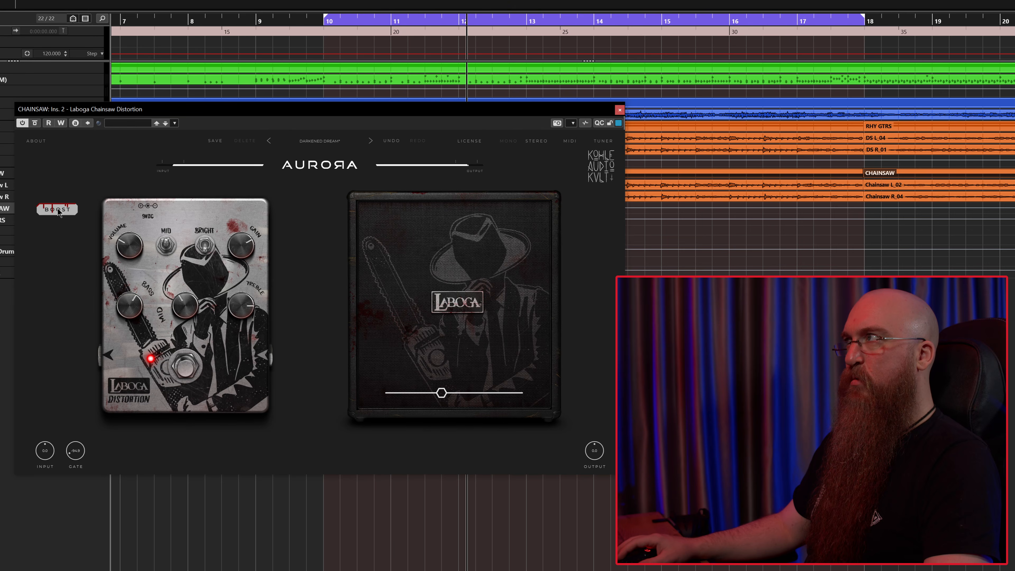
Turn the Boost off and move the Chainsaw cabinet slider from 0.40 to roughly two thirds of its range during playback.
{"action": "left_click", "coordinate": [58, 210]}
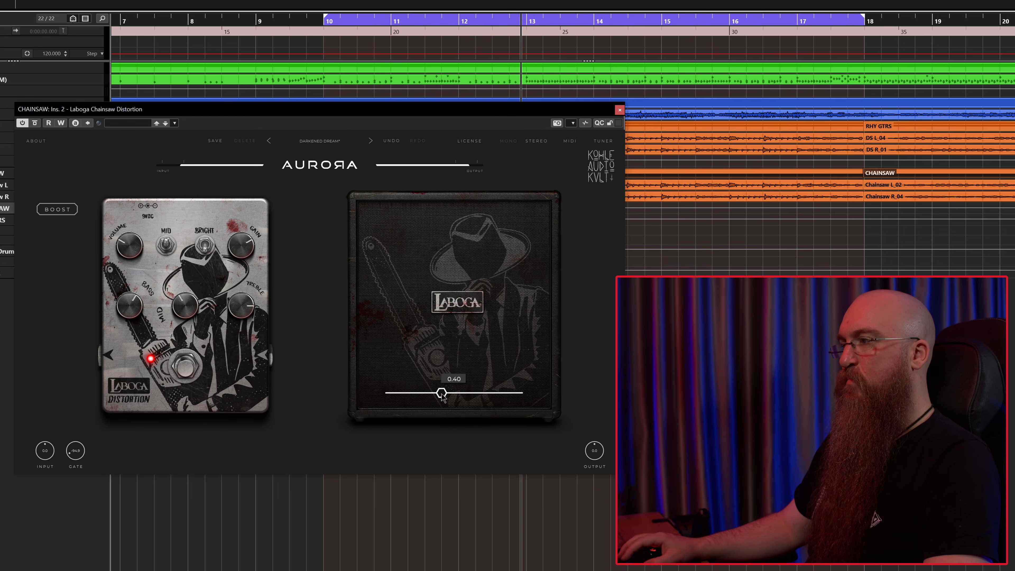
{"action": "left_click_drag", "start_coordinate": [441, 393], "coordinate": [481, 396]}
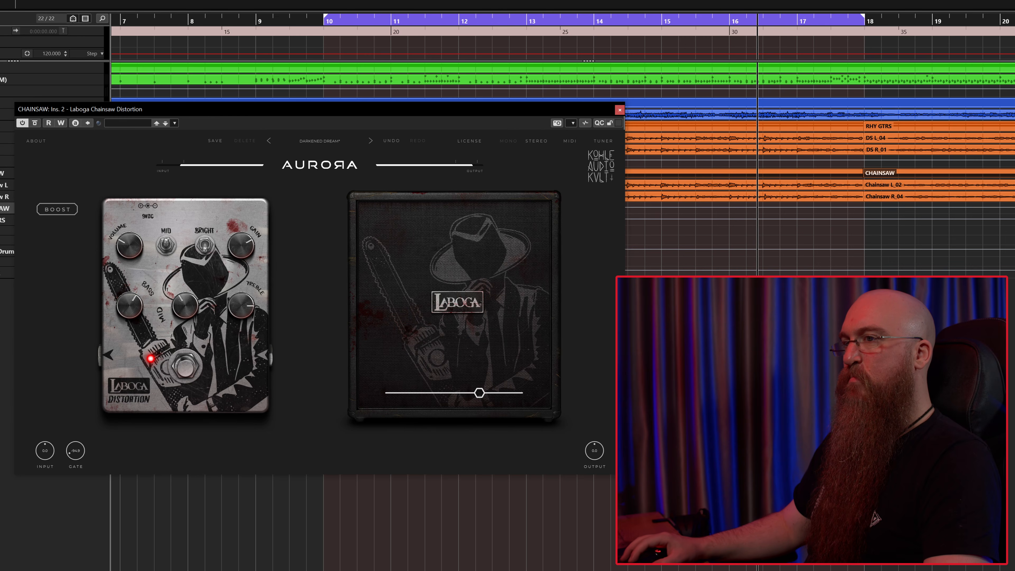
{"action": "key", "text": "space"}
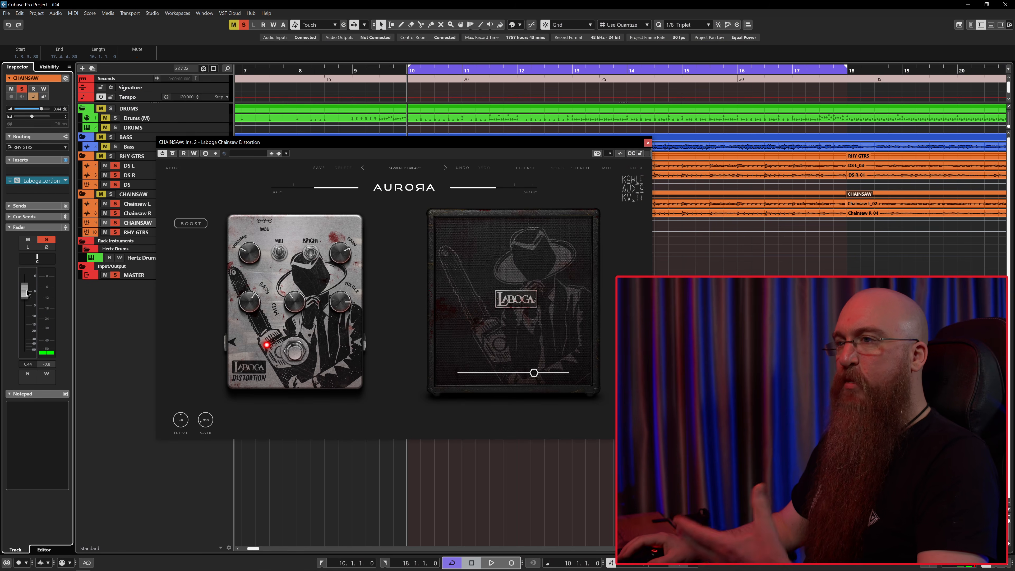
Try the CHAINSAW fader at 2.50 dB, then bring it to 0.00 dB while the riff plays.
{"action": "mouse_move", "coordinate": [25, 297]}
{"action": "left_mouse_down"}
{"action": "mouse_move", "coordinate": [30, 308]}
{"action": "mouse_move", "coordinate": [33, 290]}
{"action": "left_mouse_up"}
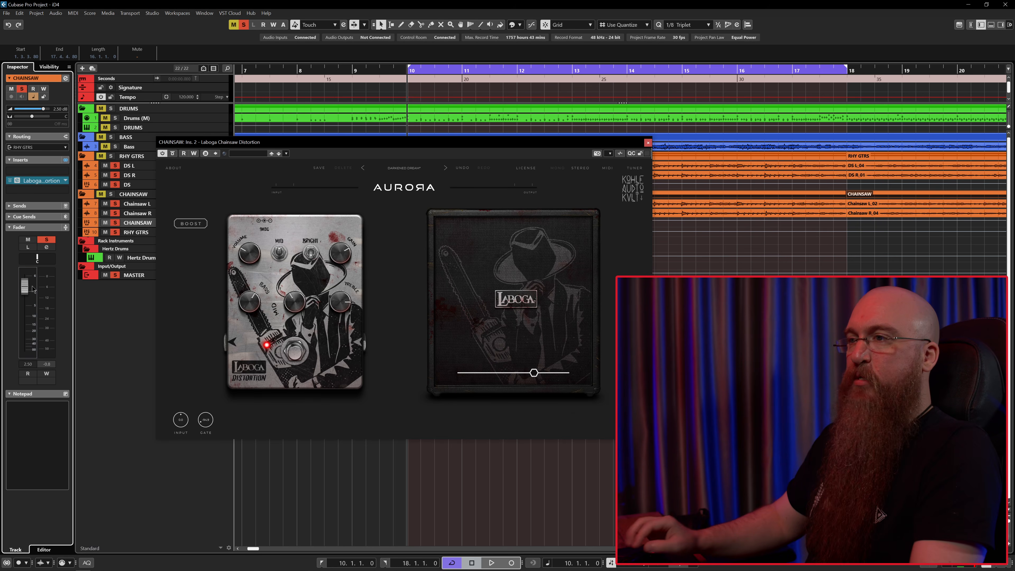
{"action": "key", "text": "space"}
{"action": "mouse_move", "coordinate": [33, 289]}
{"action": "left_mouse_down"}
{"action": "mouse_move", "coordinate": [26, 334]}
{"action": "mouse_move", "coordinate": [28, 288]}
{"action": "mouse_move", "coordinate": [30, 328]}
{"action": "mouse_move", "coordinate": [30, 296]}
{"action": "left_mouse_up"}
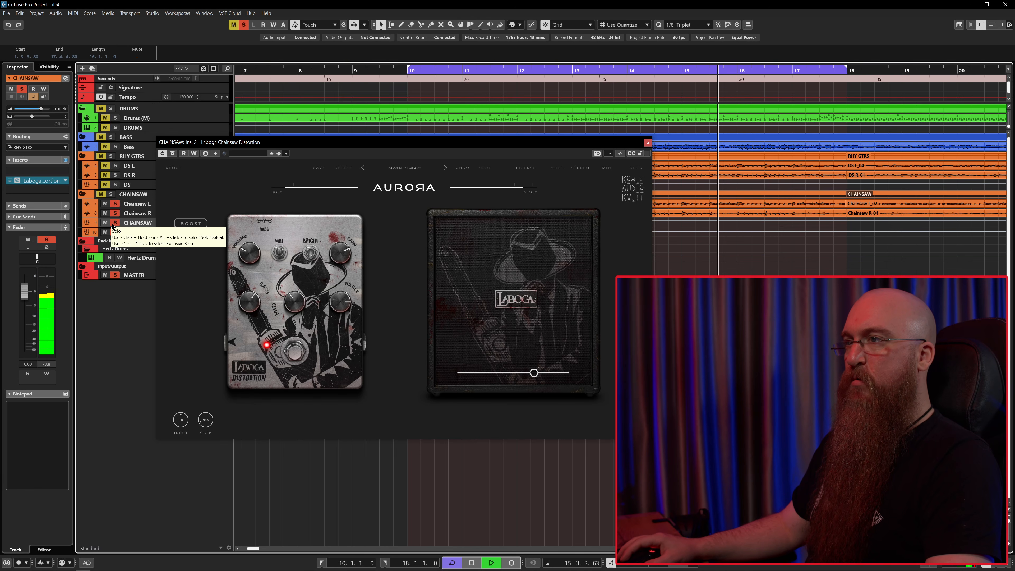
Solo the DS group alongside CHAINSAW and lower the CHAINSAW fader to -2.75 dB during playback from bar 10.
{"action": "left_click", "coordinate": [115, 223]}
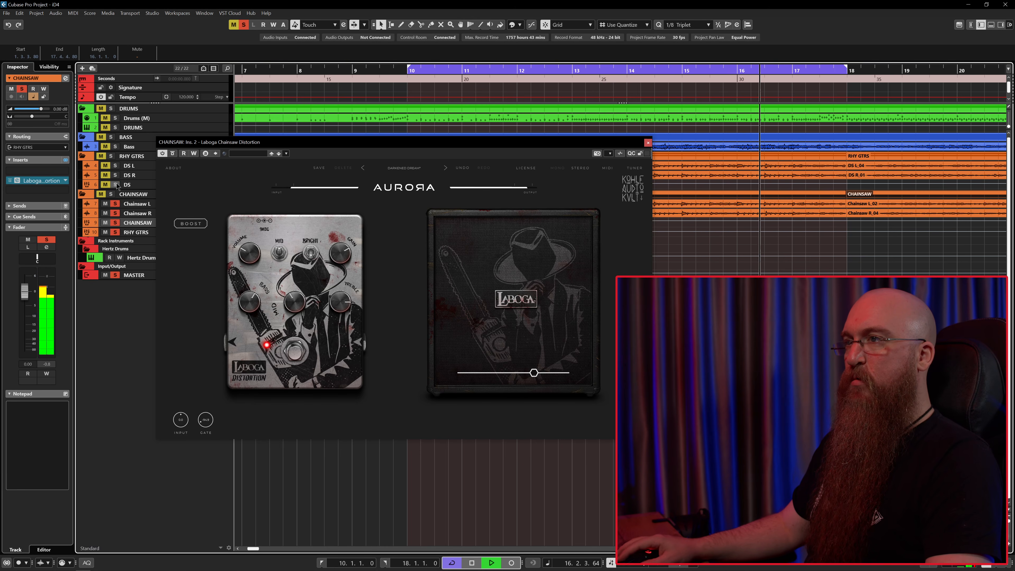
{"action": "left_click", "coordinate": [115, 223]}
{"action": "key", "text": "space"}
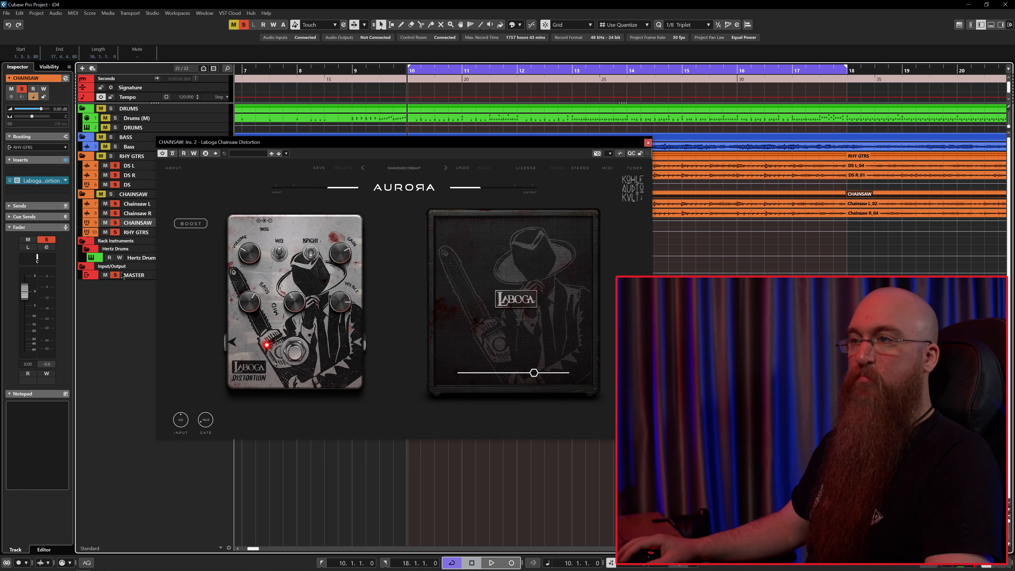
{"action": "key", "text": "space"}
{"action": "mouse_move", "coordinate": [298, 320]}
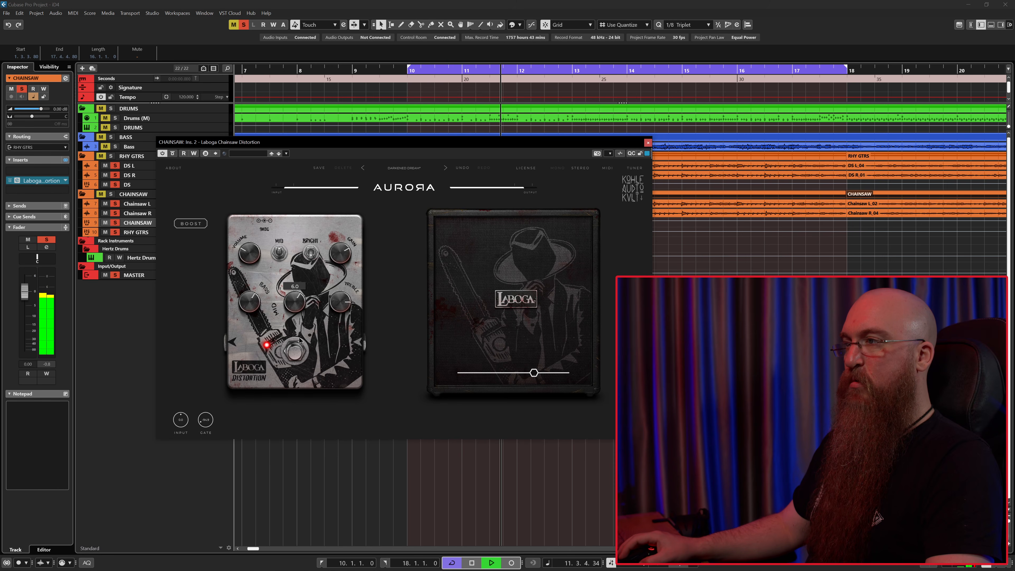
{"action": "mouse_move", "coordinate": [24, 292]}
{"action": "left_mouse_down"}
{"action": "mouse_move", "coordinate": [28, 323]}
{"action": "mouse_move", "coordinate": [30, 302]}
{"action": "left_mouse_up"}
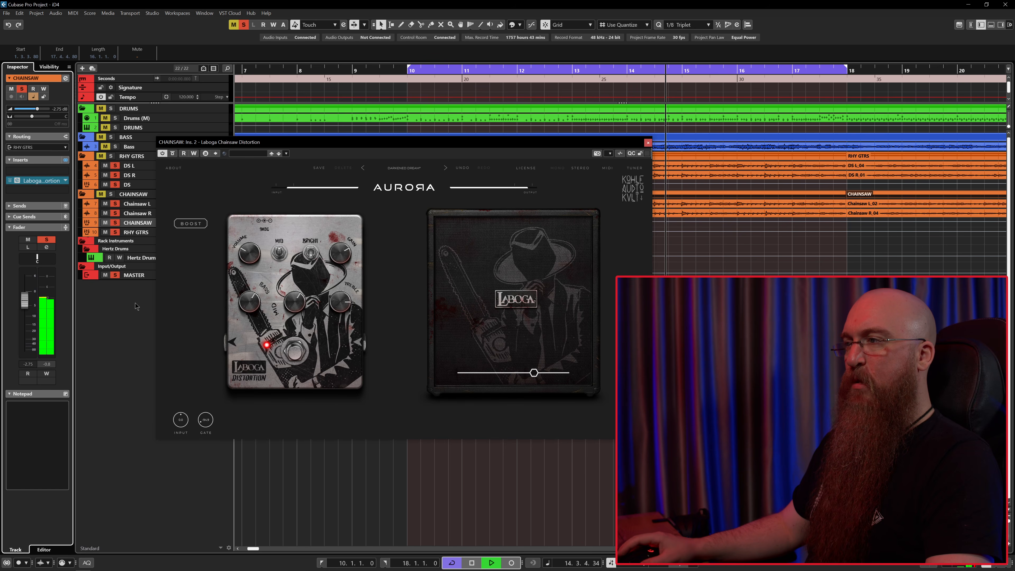
{"action": "key", "text": "space"}
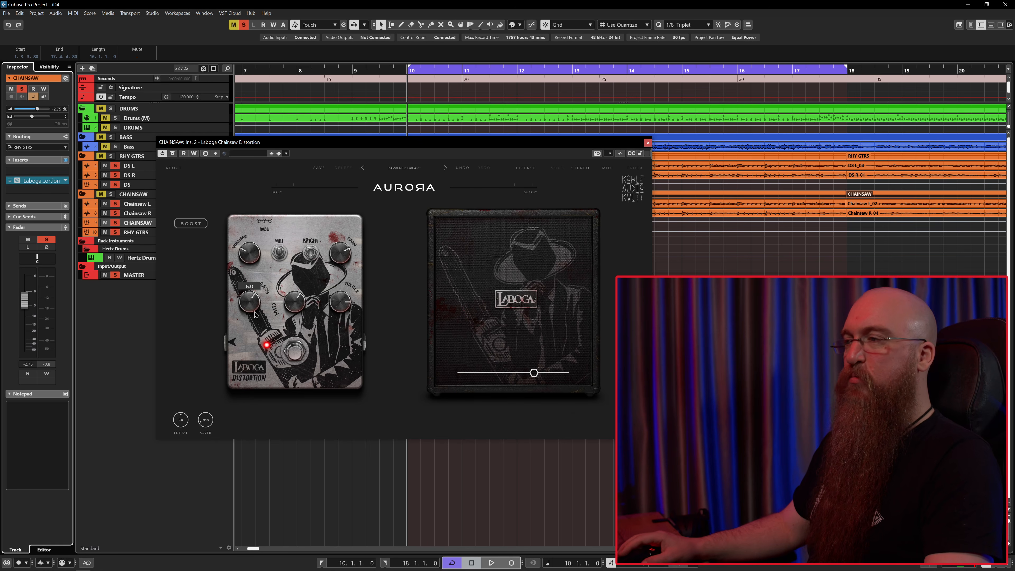
Audition the Chainsaw pedal's Mid switch and set its Mid knob to 6.8 while replaying the riff.
{"action": "mouse_move", "coordinate": [297, 307]}
{"action": "key", "text": "space"}
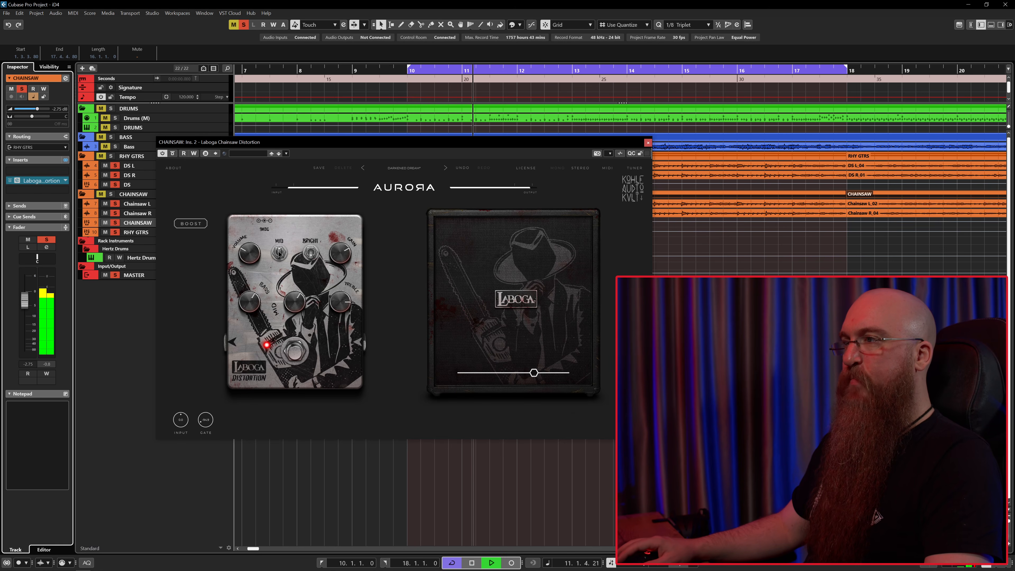
{"action": "key", "text": "space"}
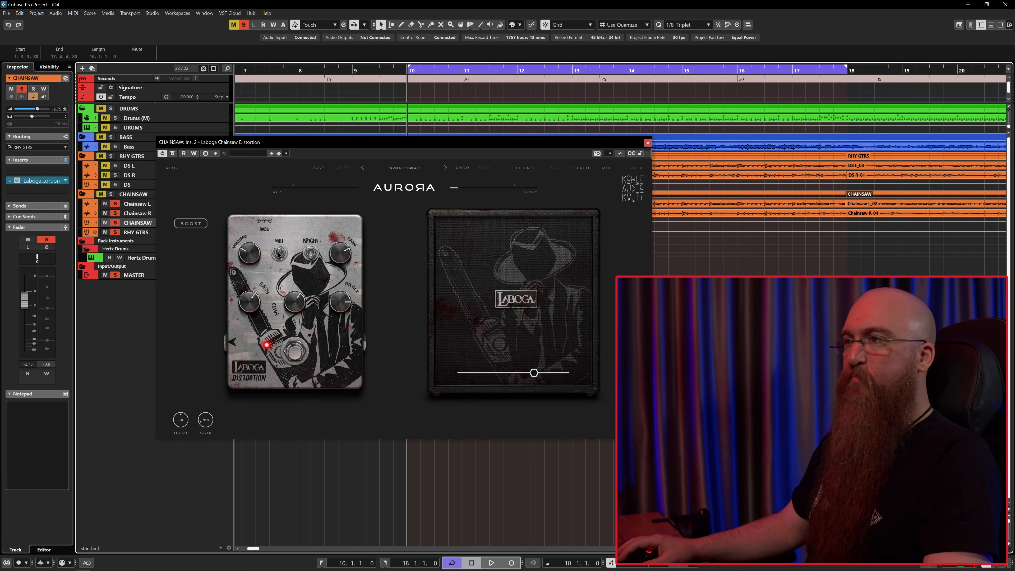
{"action": "key", "text": "space"}
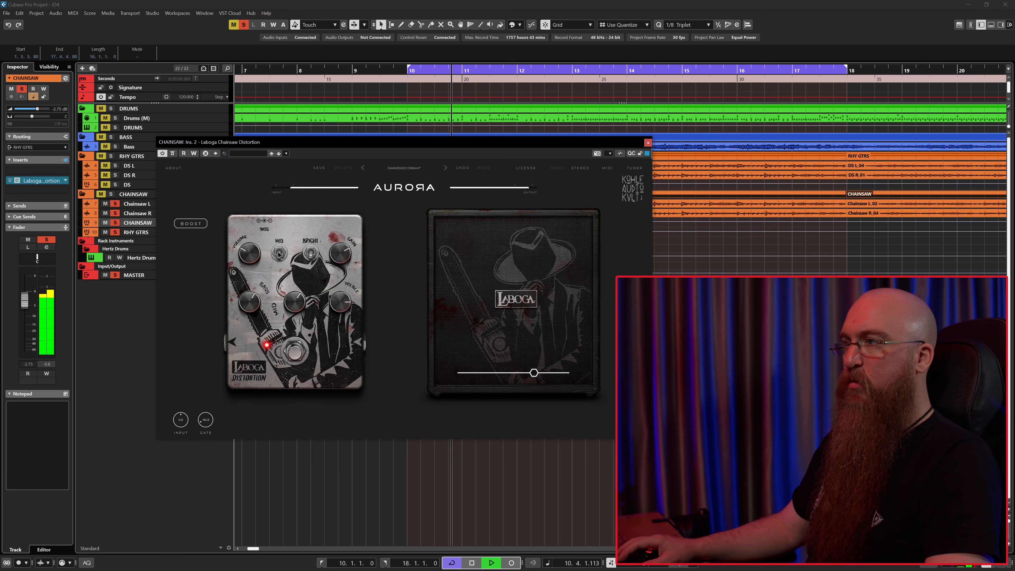
{"action": "left_click", "coordinate": [279, 254]}
{"action": "scroll", "coordinate": [297, 316], "scroll_direction": "up", "scroll_amount": 4}
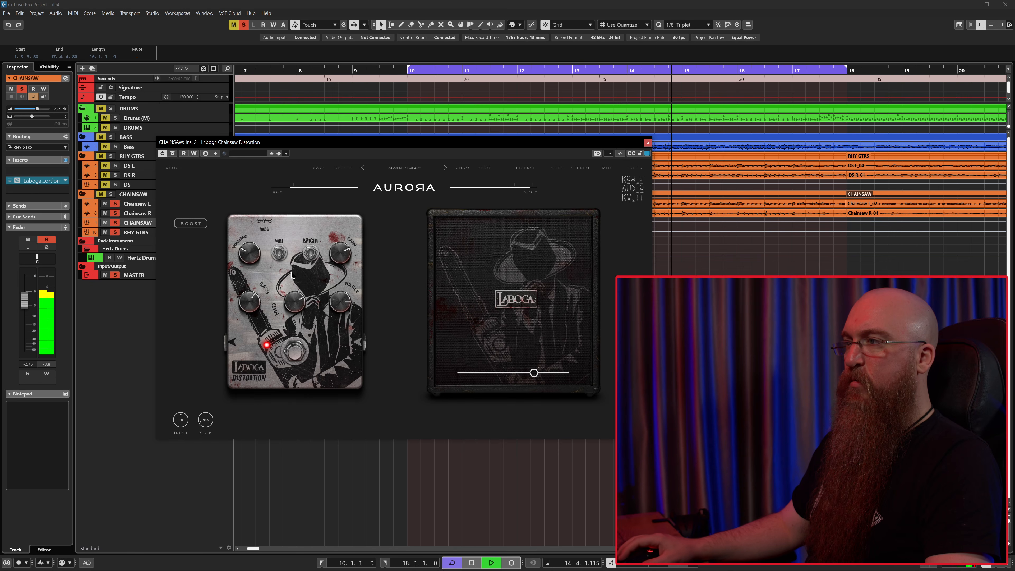
{"action": "left_click_drag", "start_coordinate": [296, 307], "coordinate": [298, 336]}
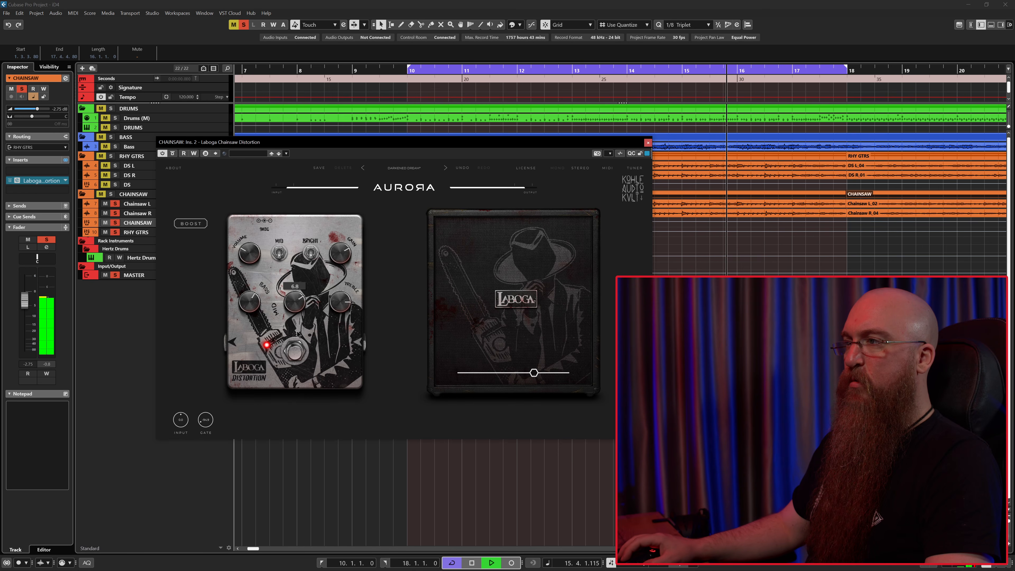
{"action": "key", "text": "space"}
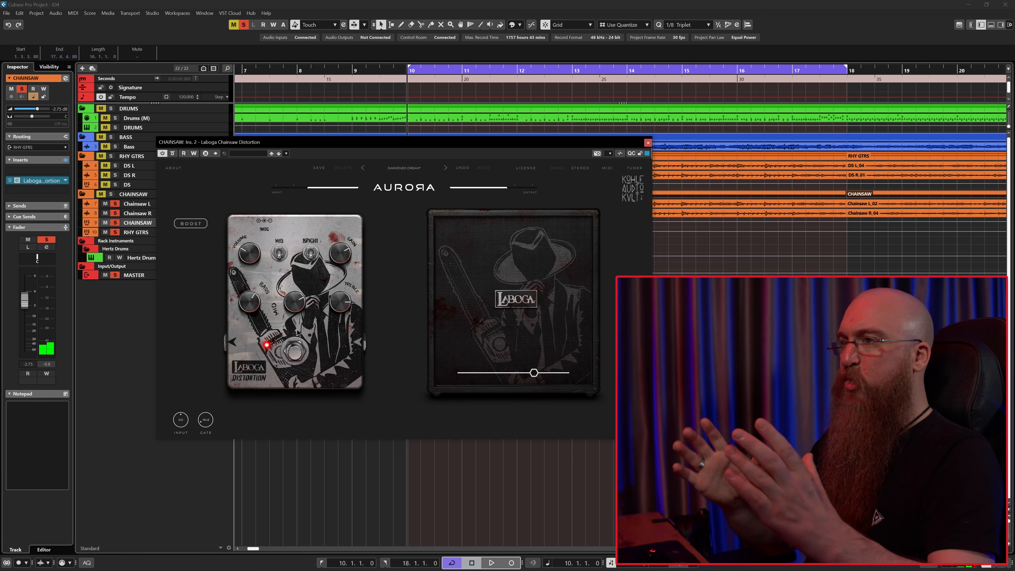
Play the DS and CHAINSAW groups soloed together, lower the CHAINSAW fader to -5.50 dB, and compare it muted and unmuted.
{"action": "left_click", "coordinate": [119, 226]}
{"action": "key", "text": "space"}
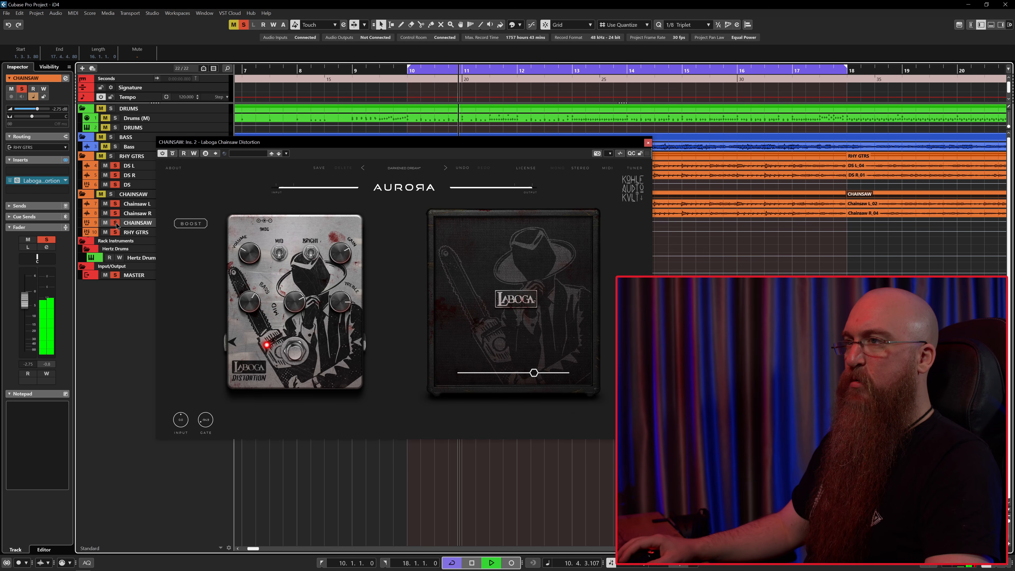
{"action": "mouse_move", "coordinate": [25, 304]}
{"action": "left_mouse_down"}
{"action": "mouse_move", "coordinate": [26, 288]}
{"action": "mouse_move", "coordinate": [26, 312]}
{"action": "left_mouse_up"}
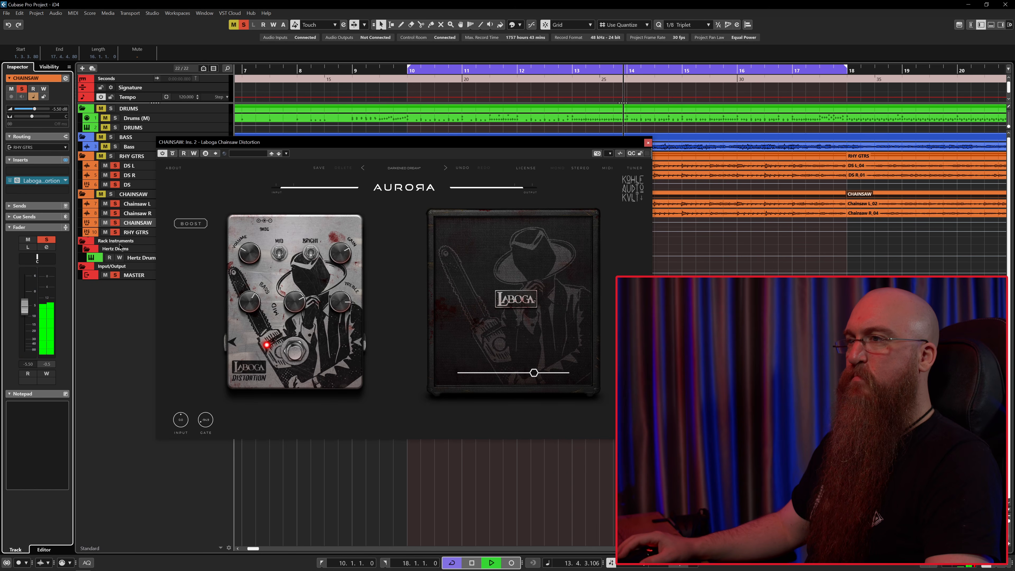
{"action": "left_click", "coordinate": [105, 223]}
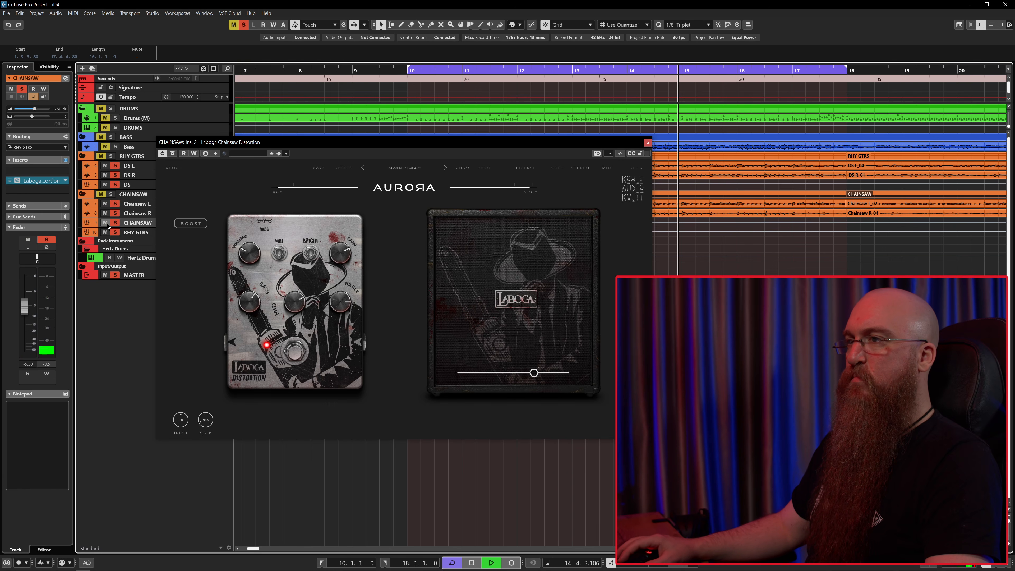
{"action": "left_click", "coordinate": [106, 223]}
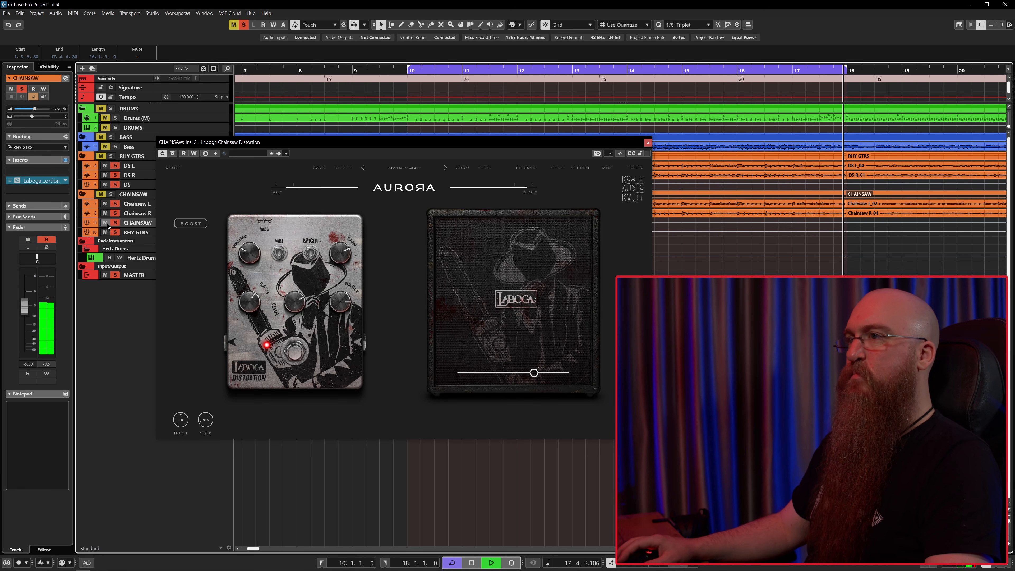
{"action": "key", "text": "space"}
Clear the guitar solos and play the full mix with drums and bass from bar 10.
{"action": "left_click", "coordinate": [115, 233]}
{"action": "key", "text": "space"}
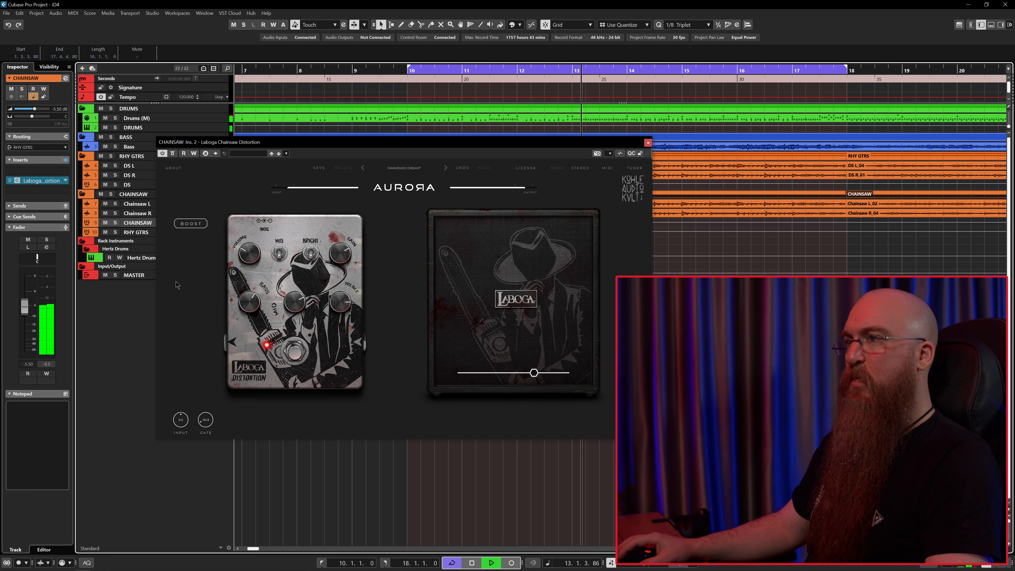
{"action": "key", "text": "space"}
Audition the pedal's Mid switch in the full mix and sweep the Mid knob down to 3.0.
{"action": "left_click", "coordinate": [281, 254]}
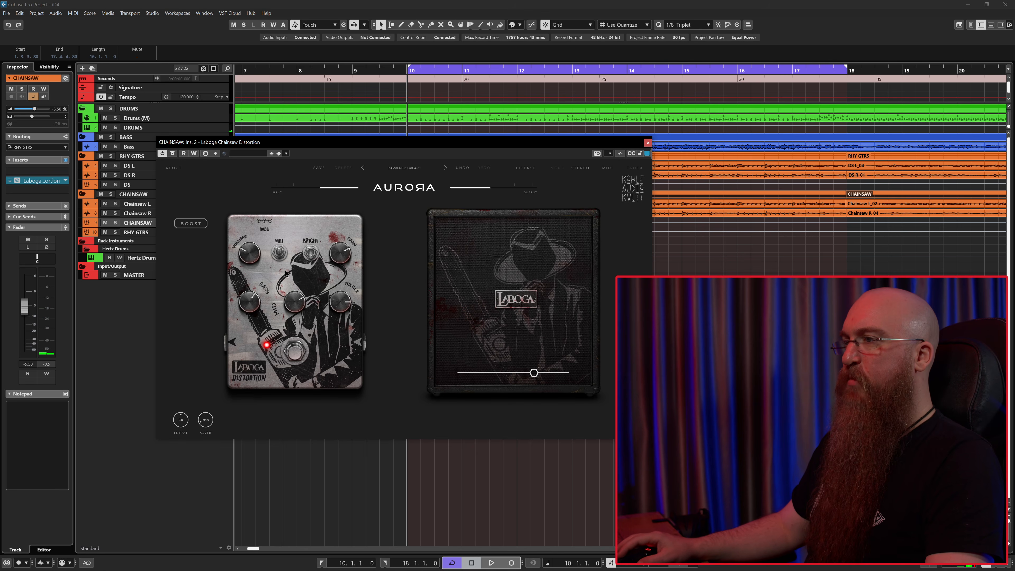
{"action": "key", "text": "space"}
{"action": "left_click_drag", "start_coordinate": [293, 296], "coordinate": [298, 395]}
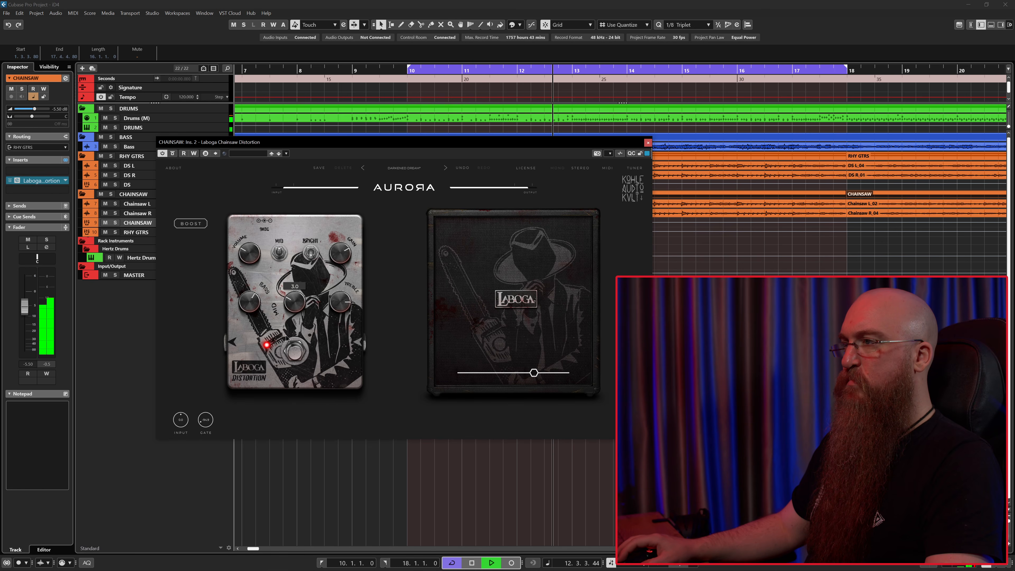
Sweep the pedal's Treble knob through 4.3 while auditioning the CHAINSAW fader at 2.16 dB, leaving the fader at -3.36 dB.
{"action": "mouse_move", "coordinate": [341, 303]}
{"action": "left_mouse_down"}
{"action": "mouse_move", "coordinate": [343, 266]}
{"action": "mouse_move", "coordinate": [340, 320]}
{"action": "left_mouse_up"}
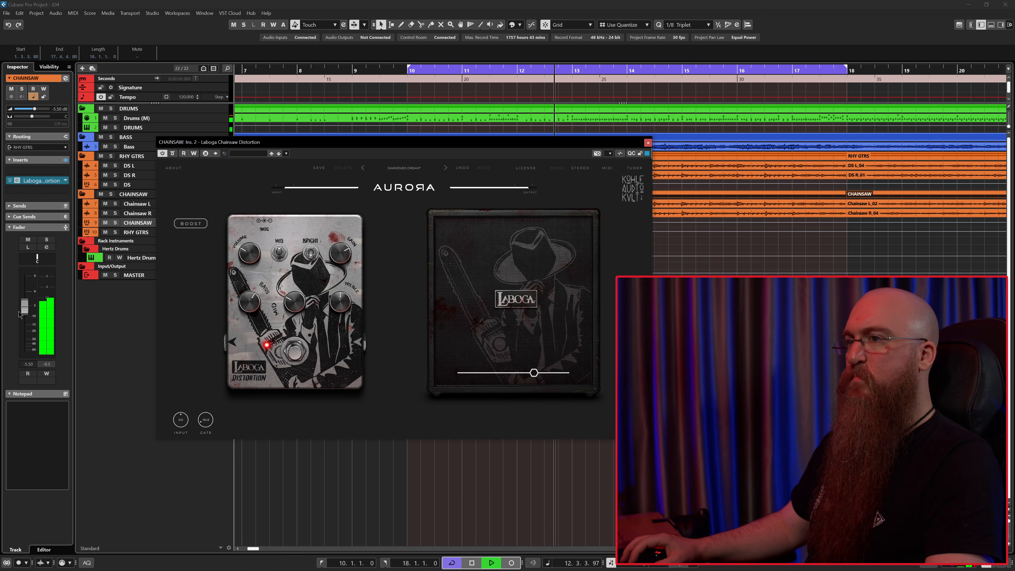
{"action": "left_click_drag", "start_coordinate": [25, 310], "coordinate": [27, 290]}
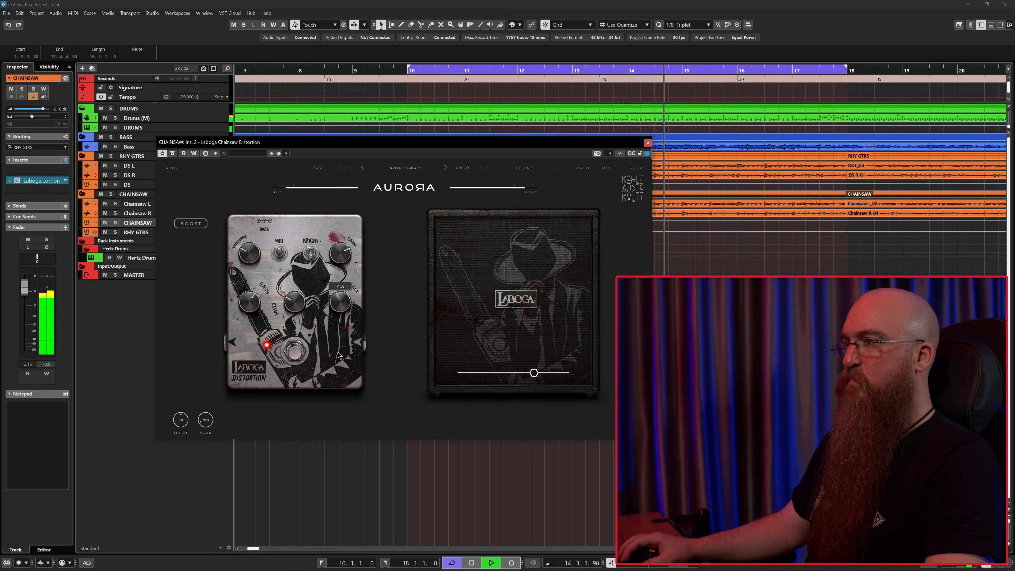
{"action": "left_click_drag", "start_coordinate": [339, 355], "coordinate": [353, 326]}
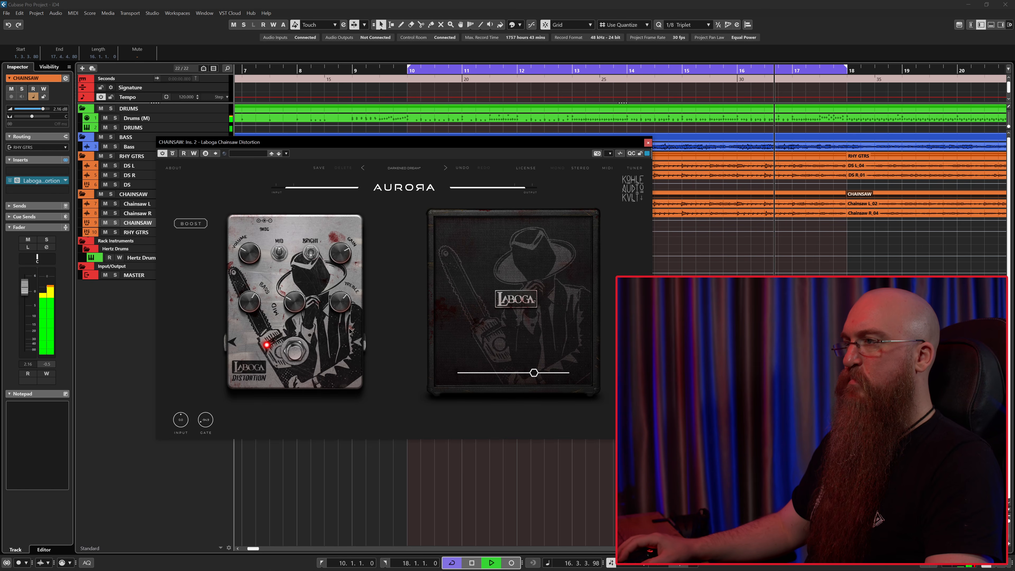
{"action": "left_click_drag", "start_coordinate": [24, 287], "coordinate": [29, 305]}
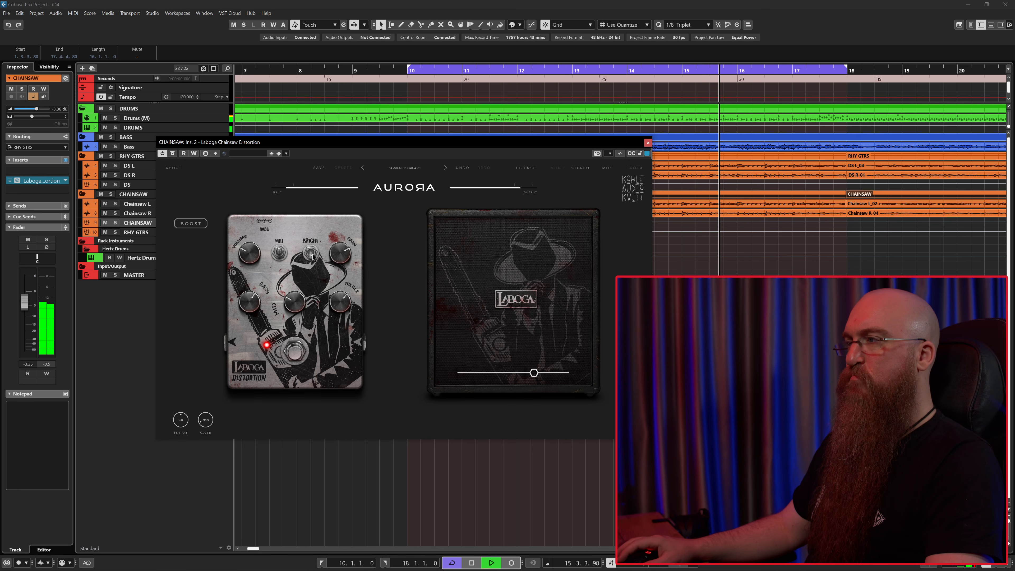
{"action": "key", "text": "space"}
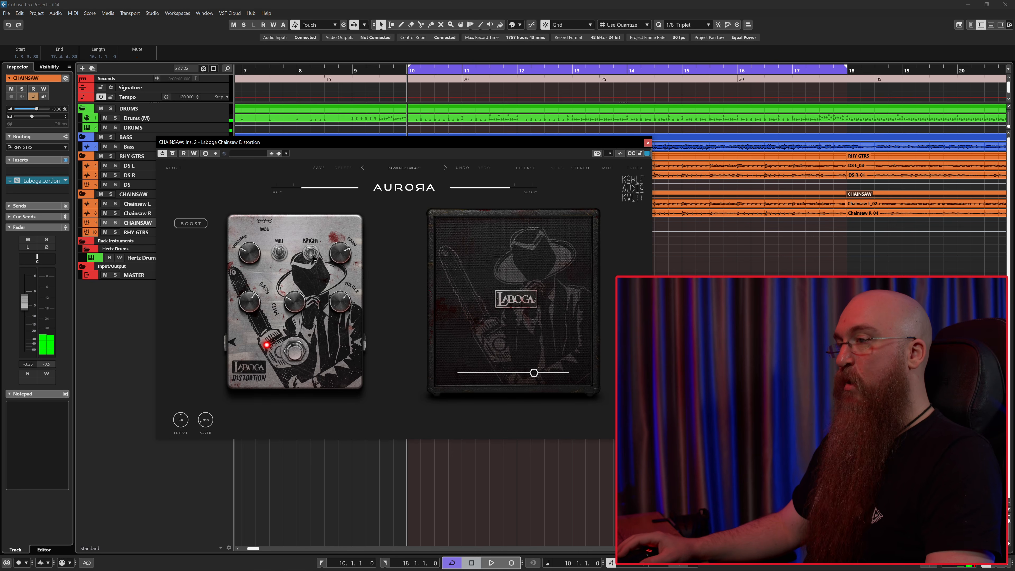
Nudge the CHAINSAW fader to -3.47 dB and compare the full mix with CHAINSAW muted and unmuted.
{"action": "left_click_drag", "start_coordinate": [27, 346], "coordinate": [28, 346]}
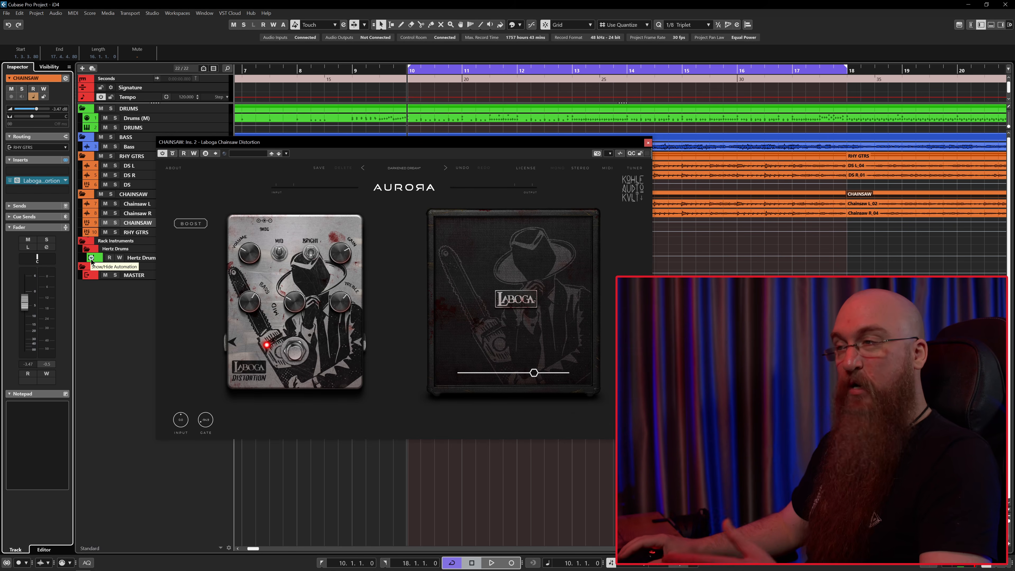
{"action": "left_click", "coordinate": [104, 223]}
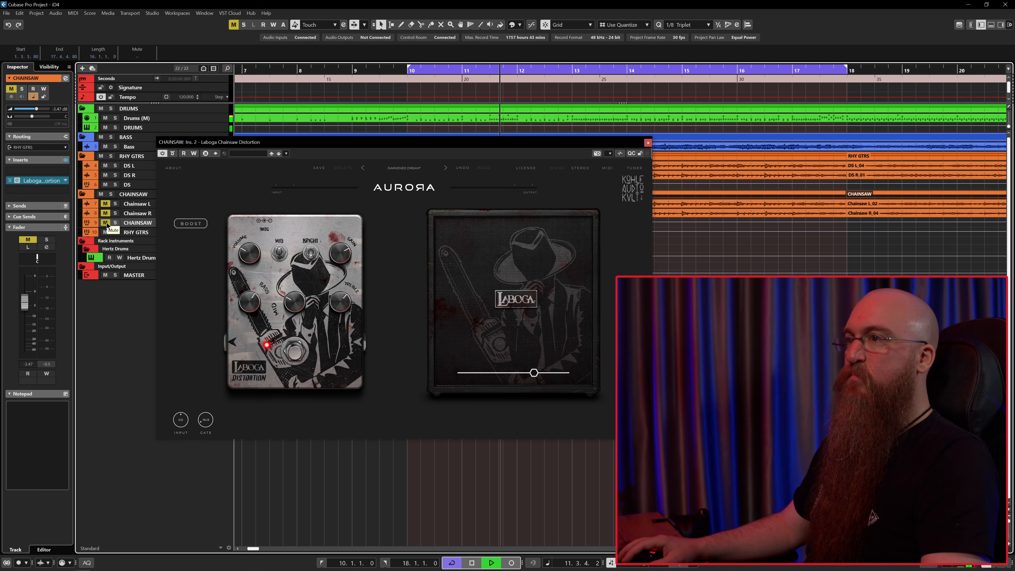
{"action": "left_click", "coordinate": [106, 224]}
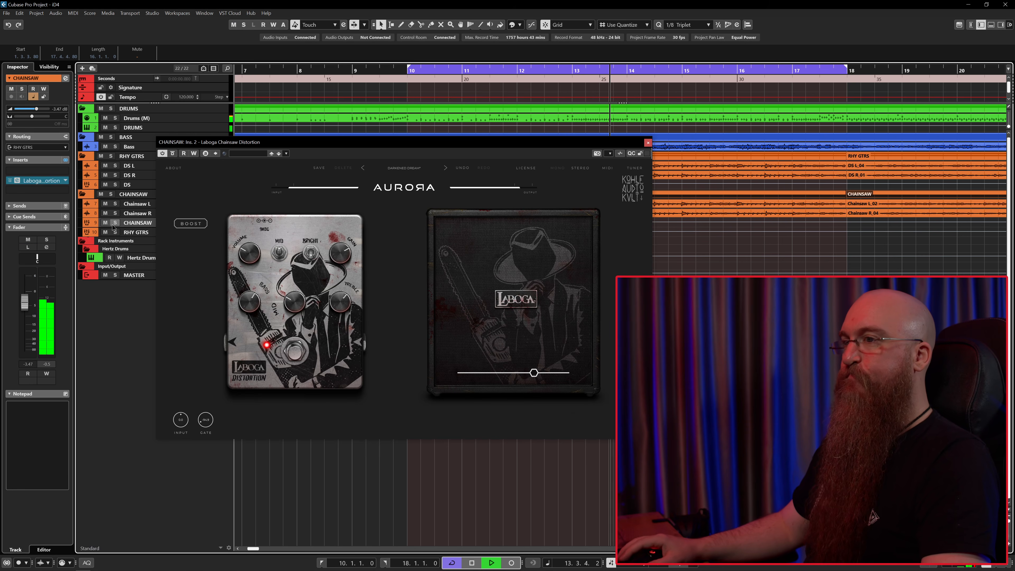
{"action": "key", "text": "space"}
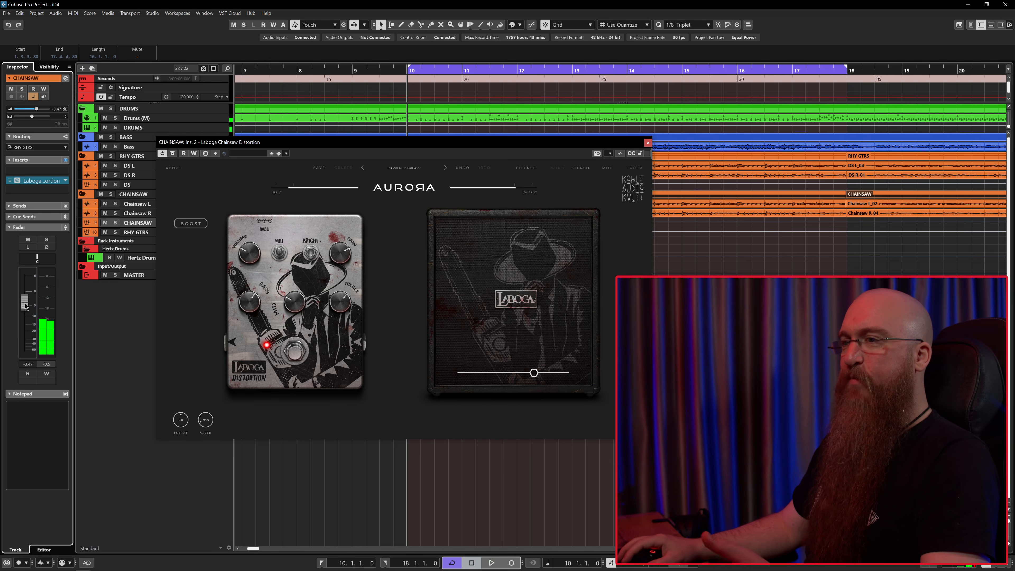
Lower the CHAINSAW fader to -7.13 dB and play the mix with the group muted, then unmuted.
{"action": "left_click_drag", "start_coordinate": [25, 307], "coordinate": [25, 312]}
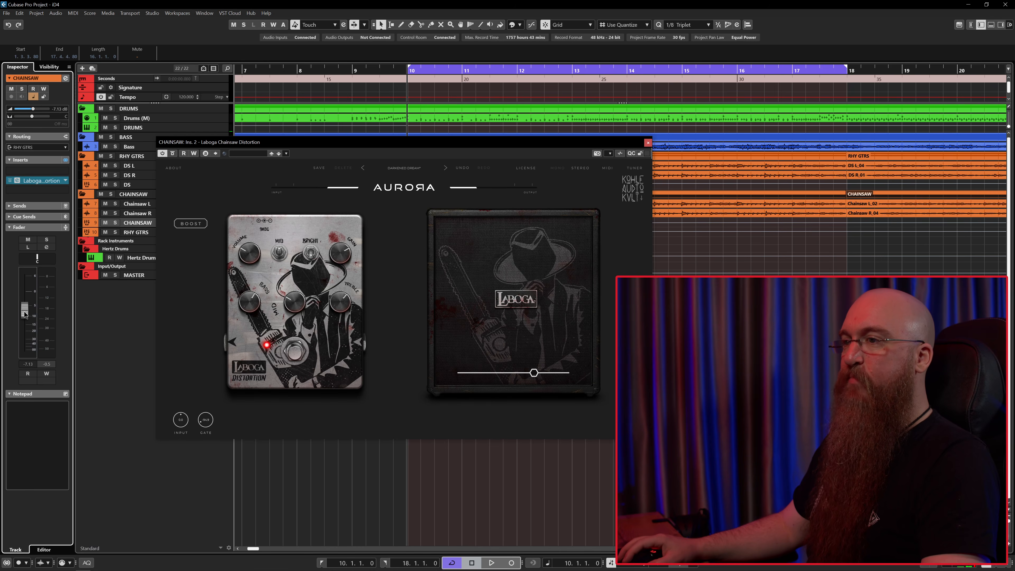
{"action": "left_click", "coordinate": [105, 223]}
{"action": "key", "text": "space"}
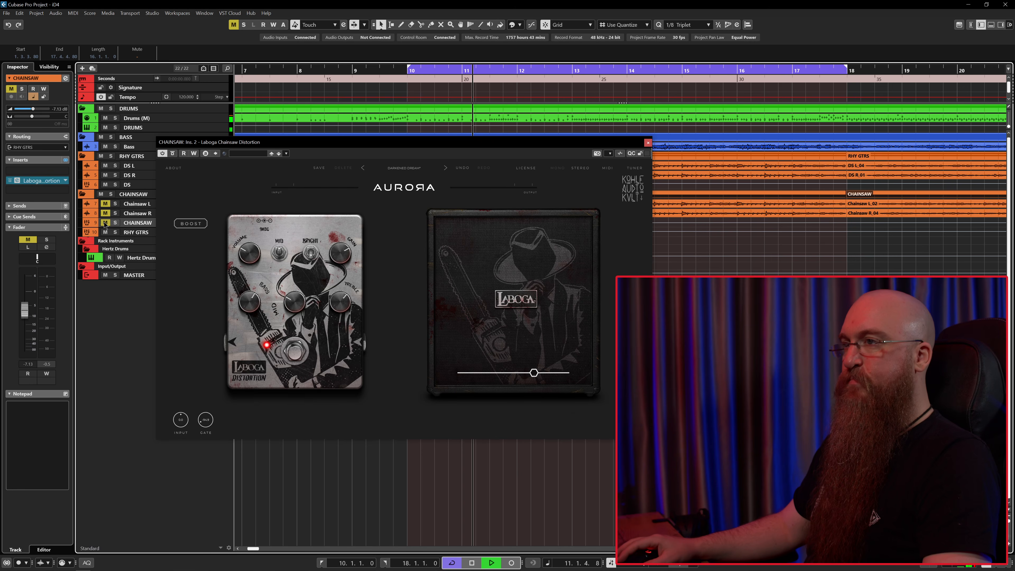
{"action": "left_click", "coordinate": [105, 223]}
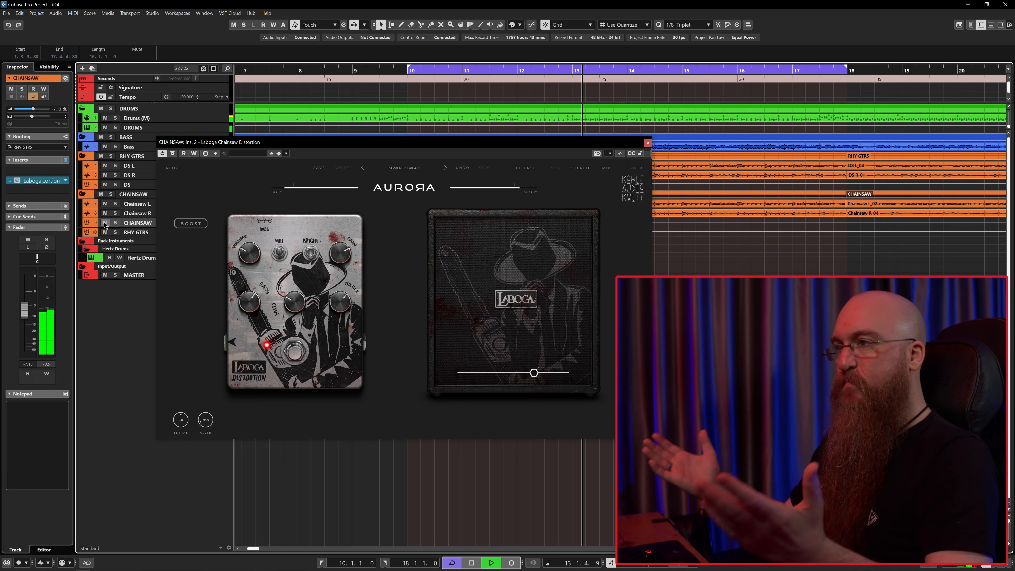
Close the Chainsaw Distortion window and set the CHAINSAW fader to -4.00 dB while the mix plays.
{"action": "key", "text": "space"}
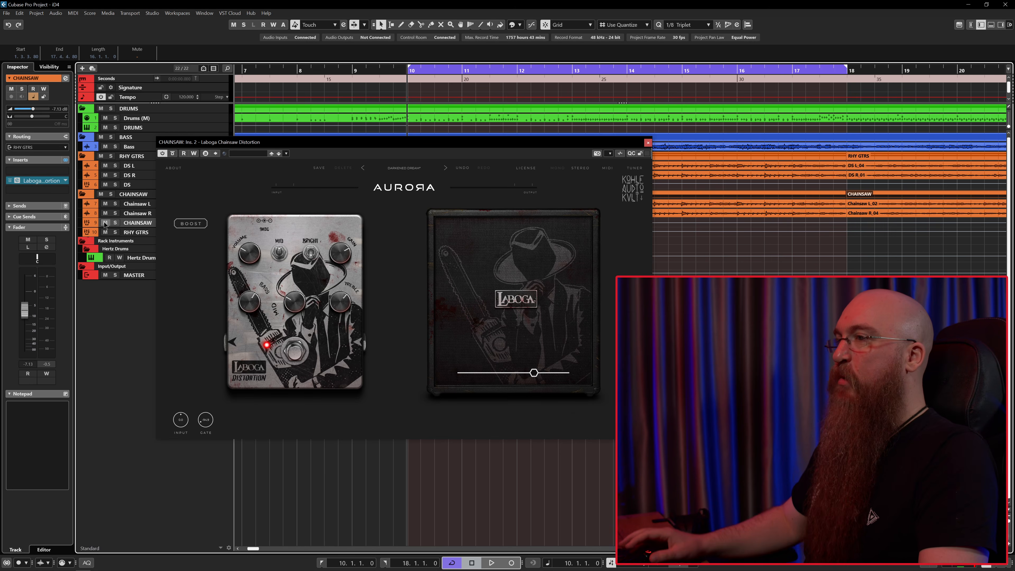
{"action": "left_click", "coordinate": [648, 143]}
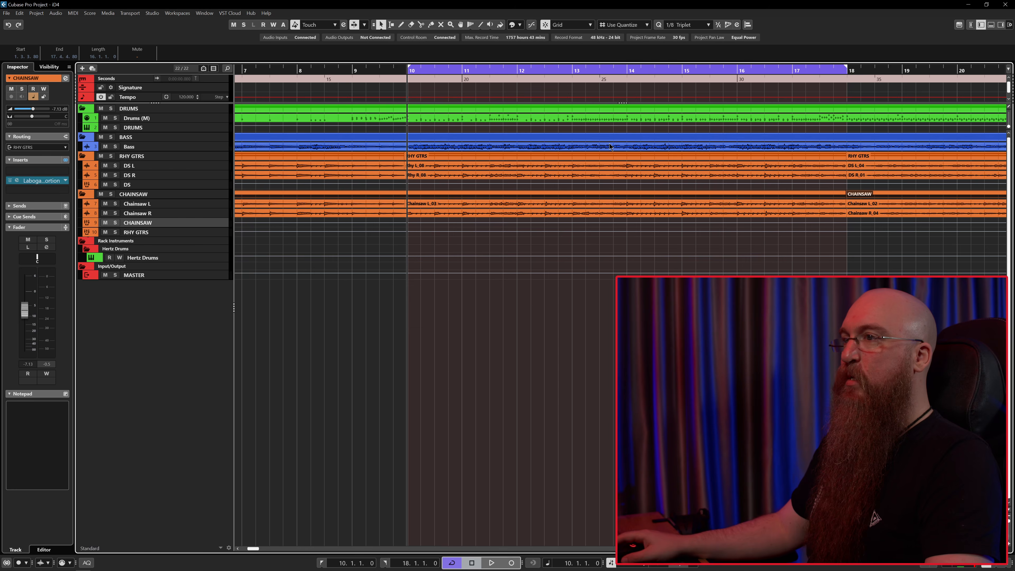
{"action": "key", "text": "space"}
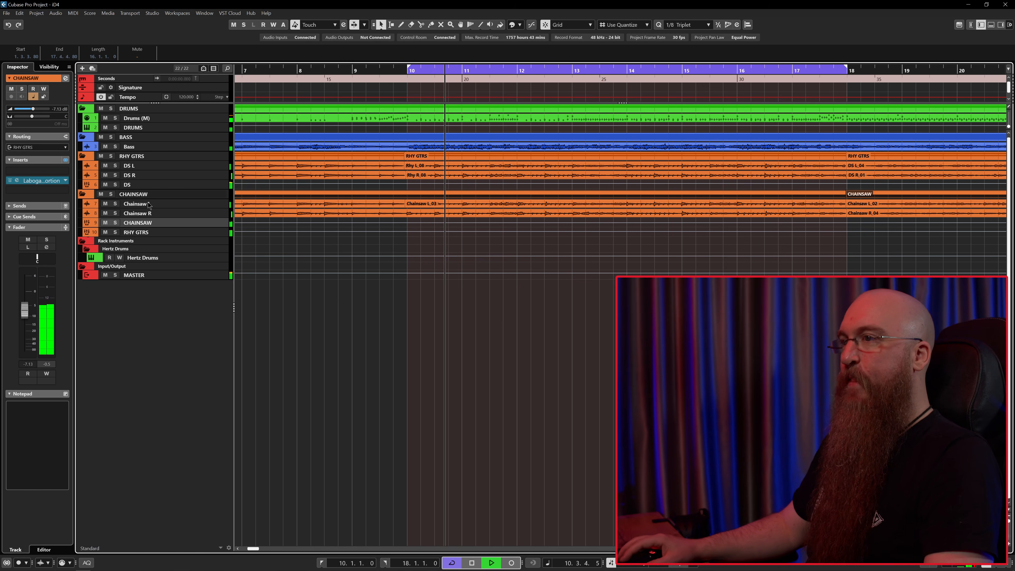
{"action": "left_click_drag", "start_coordinate": [26, 317], "coordinate": [26, 310]}
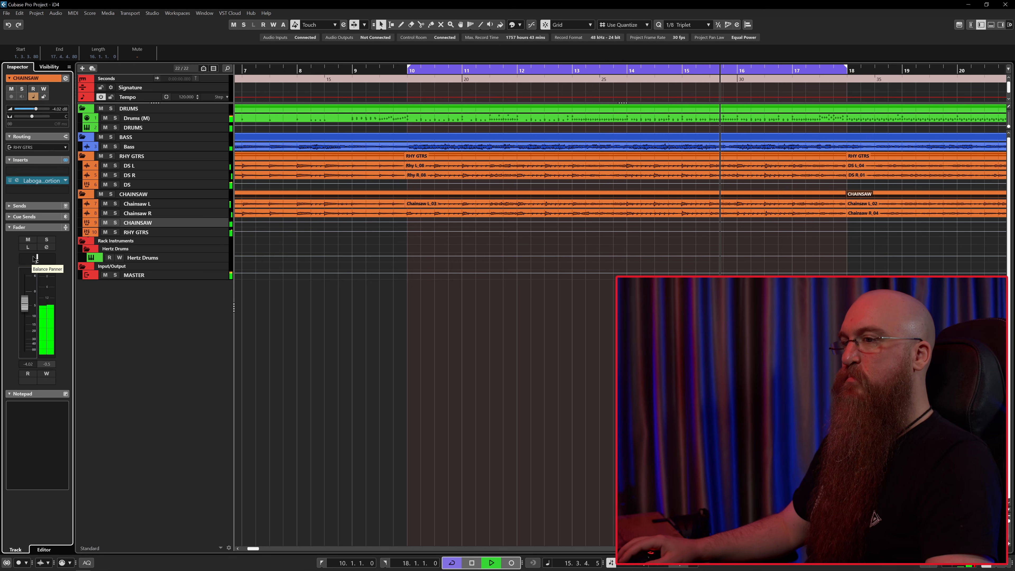
{"action": "left_click", "coordinate": [25, 363]}
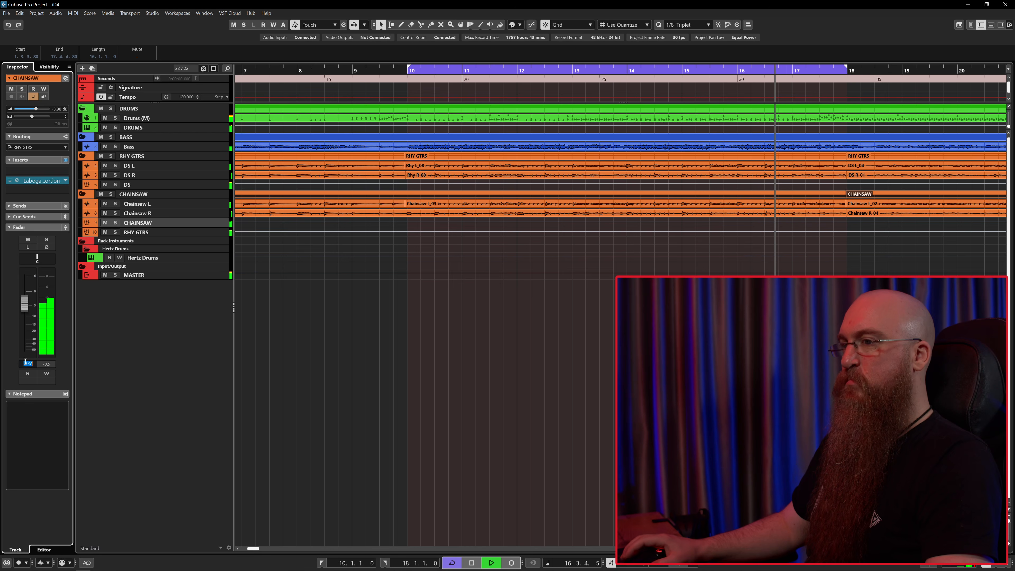
{"action": "type", "text": "-4"}
{"action": "key", "text": "Return"}
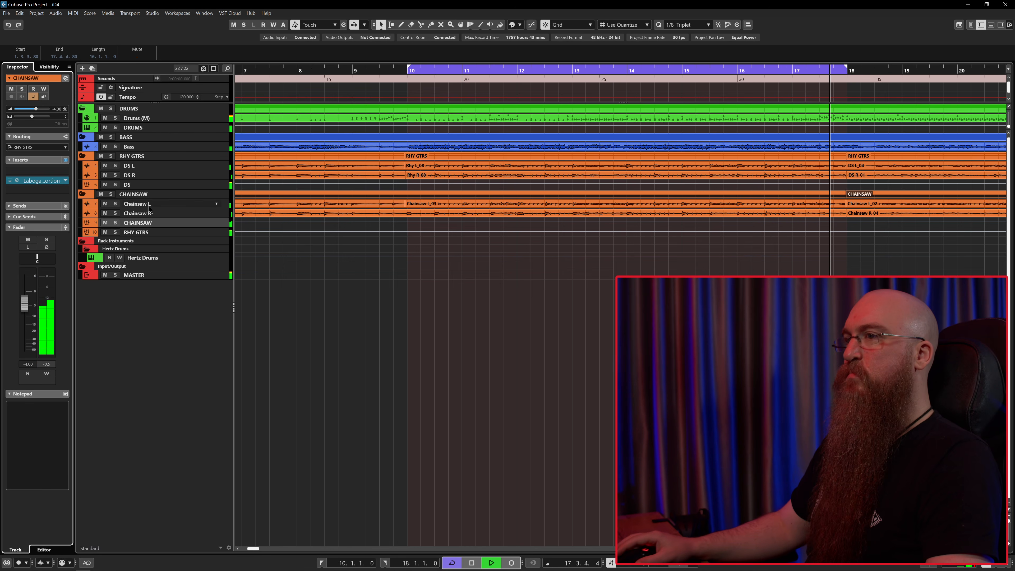
Compare the full mix with the CHAINSAW group muted and unmuted at the new fader level.
{"action": "left_click", "coordinate": [105, 223]}
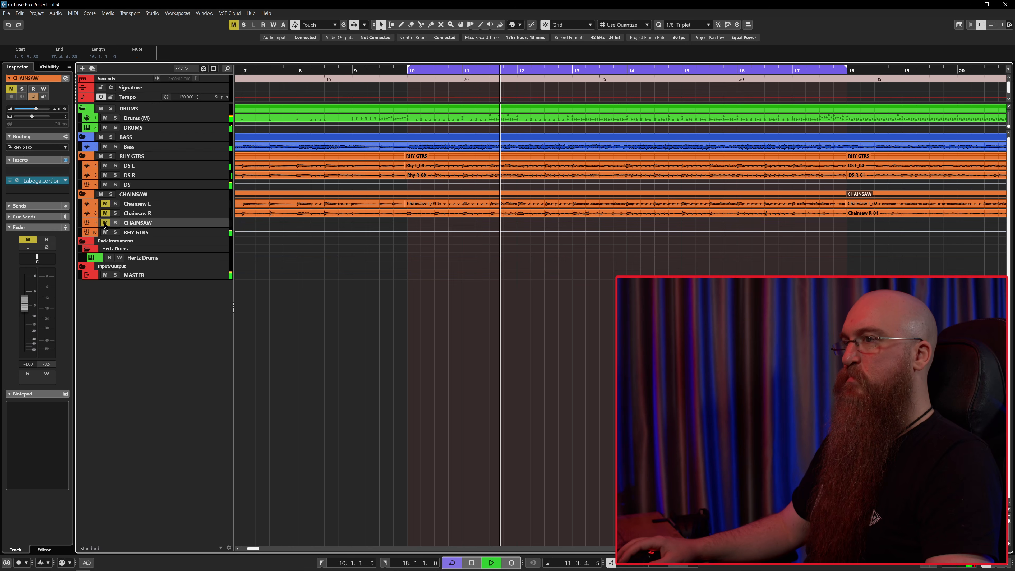
{"action": "left_click", "coordinate": [105, 223]}
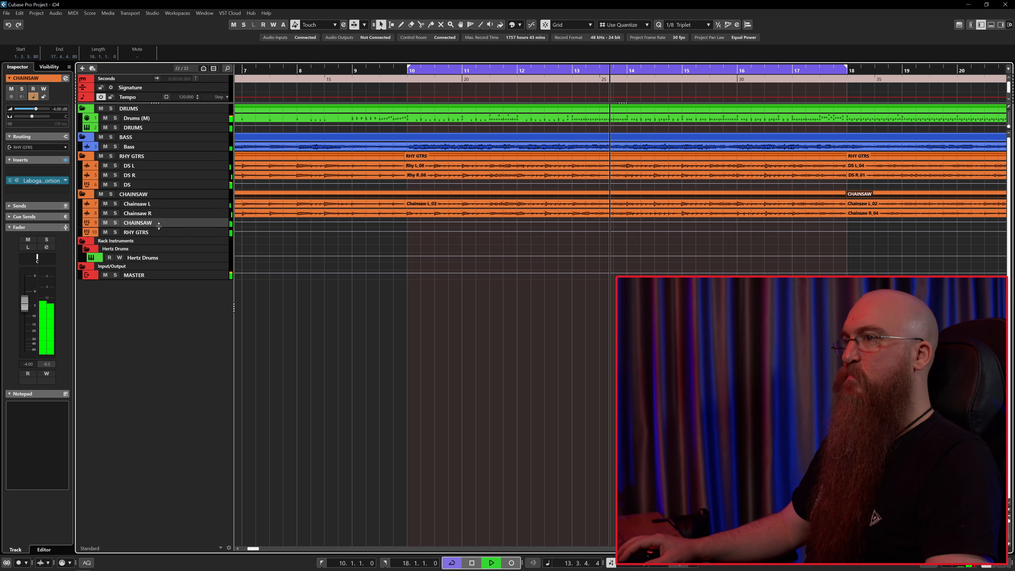
{"action": "key", "text": "space"}
Open the CHAINSAW channel settings and insert FabFilter Pro-Q 4 after the Laboga Distortion plug-in.
{"action": "key", "text": "e"}
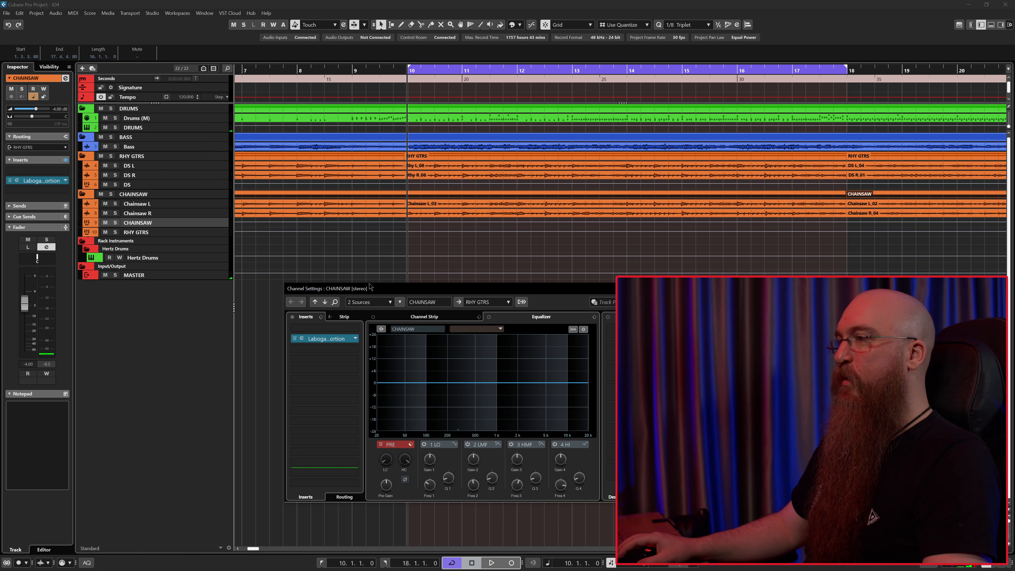
{"action": "left_click_drag", "start_coordinate": [370, 286], "coordinate": [284, 147]}
{"action": "left_click", "coordinate": [242, 211]}
{"action": "type", "text": "q 4"}
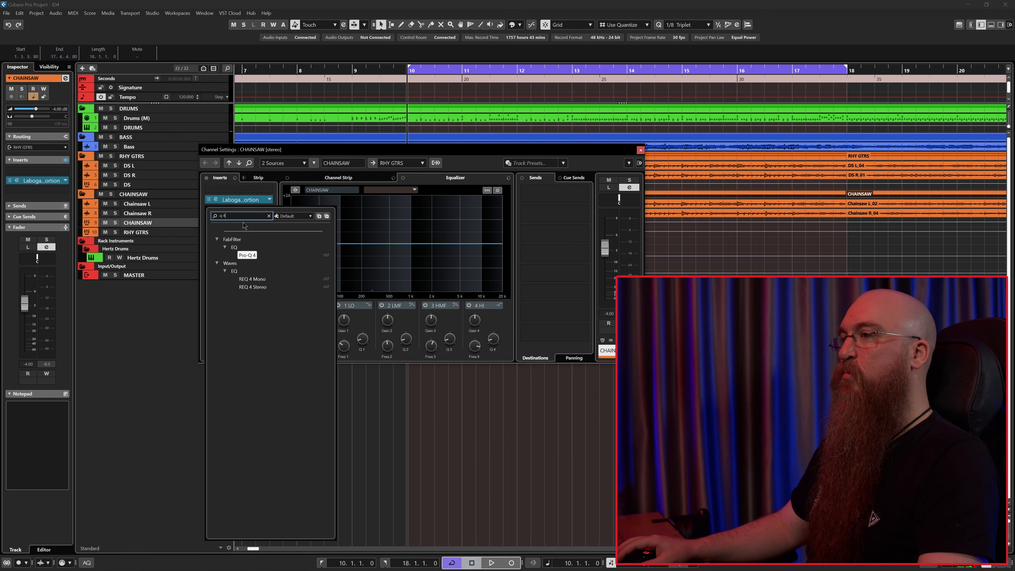
{"action": "left_click", "coordinate": [250, 257]}
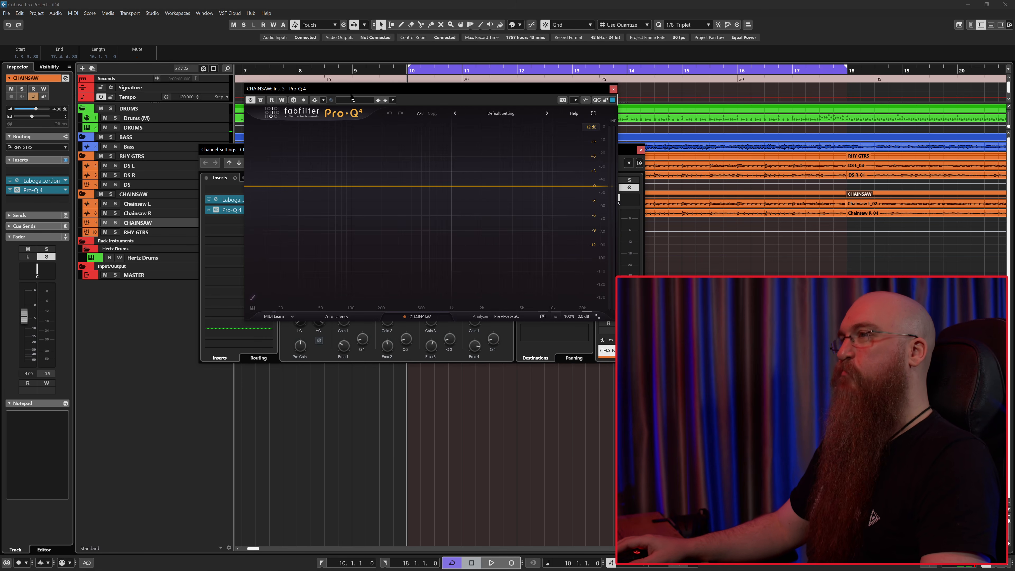
{"action": "left_click_drag", "start_coordinate": [376, 92], "coordinate": [354, 135]}
Solo CHAINSAW during playback and sweep a narrow Pro-Q 4 bell, leaving a cut of about 3.8 dB near 600 Hz.
{"action": "left_click", "coordinate": [115, 223]}
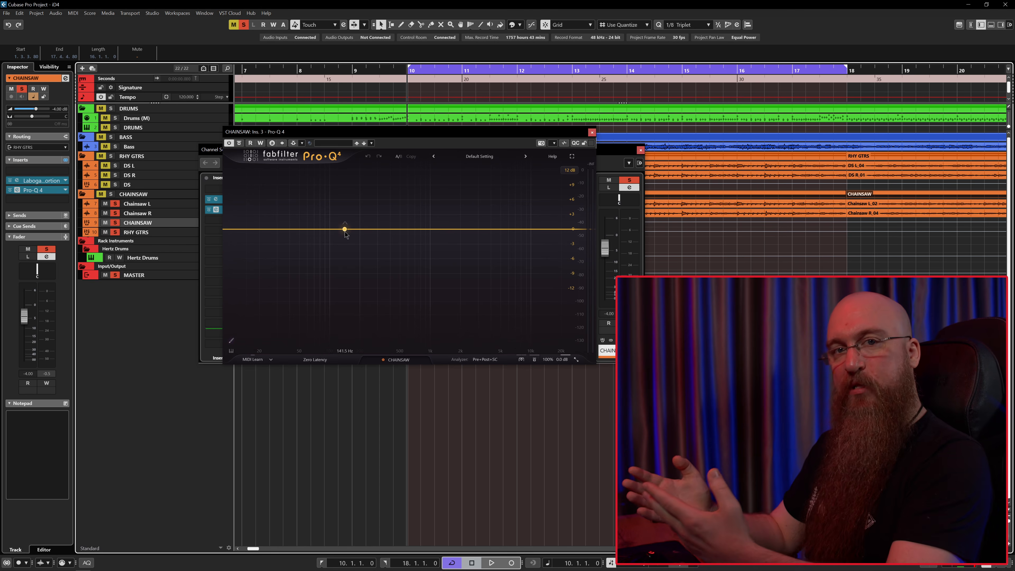
{"action": "key", "text": "space"}
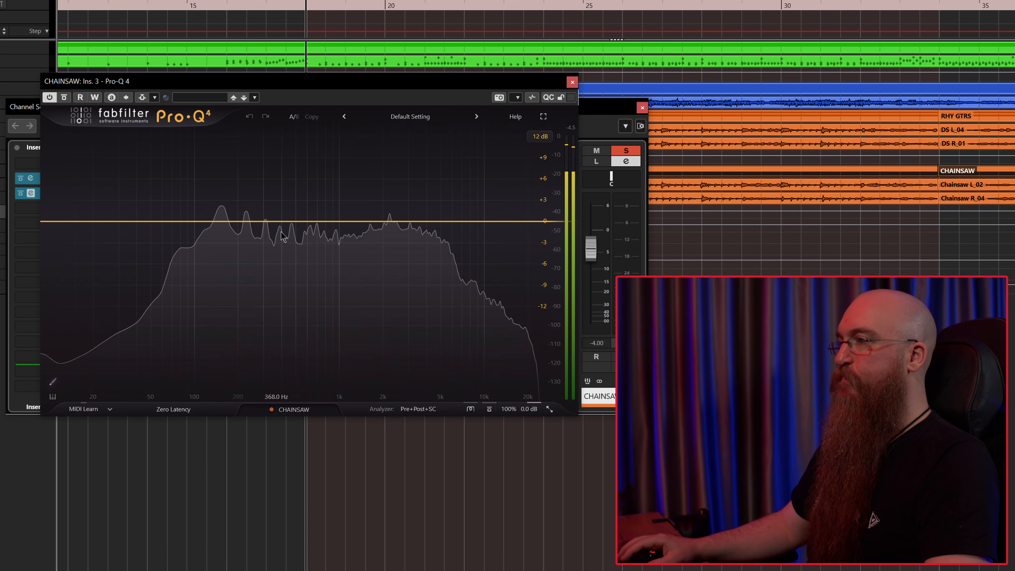
{"action": "left_click_drag", "start_coordinate": [317, 223], "coordinate": [318, 211]}
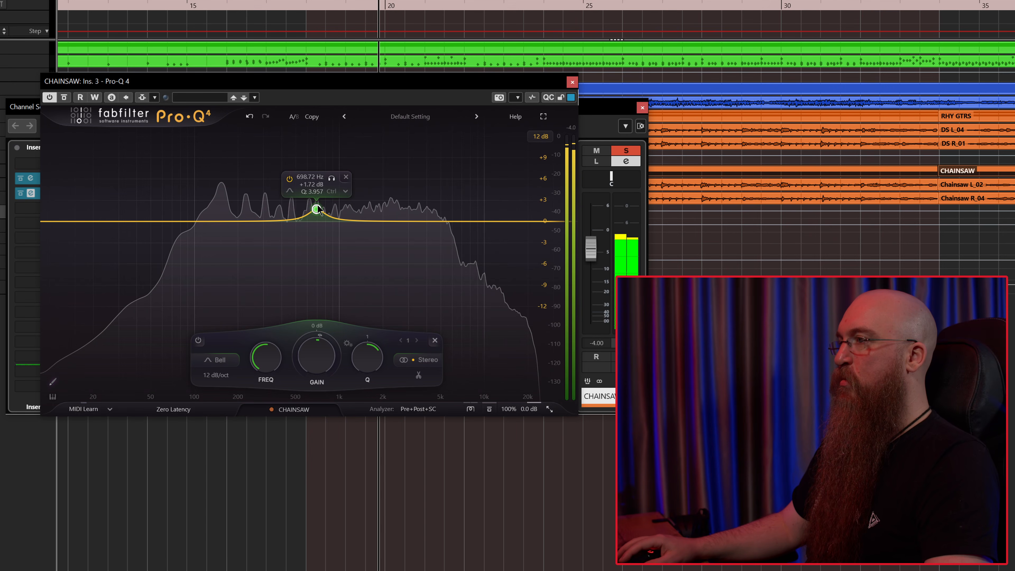
{"action": "left_click_drag", "start_coordinate": [317, 191], "coordinate": [309, 249]}
{"action": "scroll", "coordinate": [316, 178], "scroll_direction": "down", "scroll_amount": 7}
{"action": "key", "text": "space"}
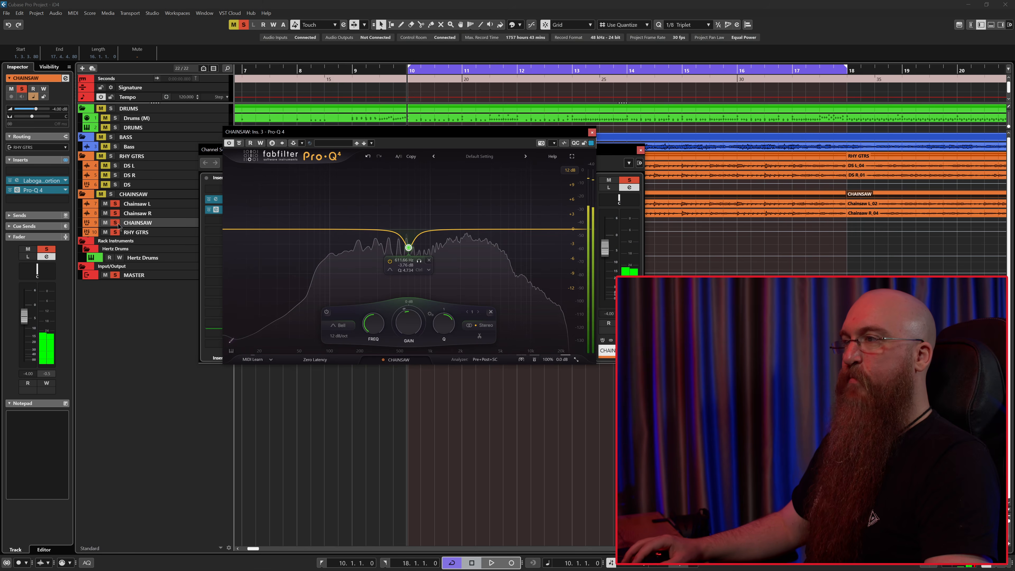
Unsolo CHAINSAW and raise its fader to -2.00 dB while playing the full mix.
{"action": "left_click", "coordinate": [115, 222]}
{"action": "key", "text": "space"}
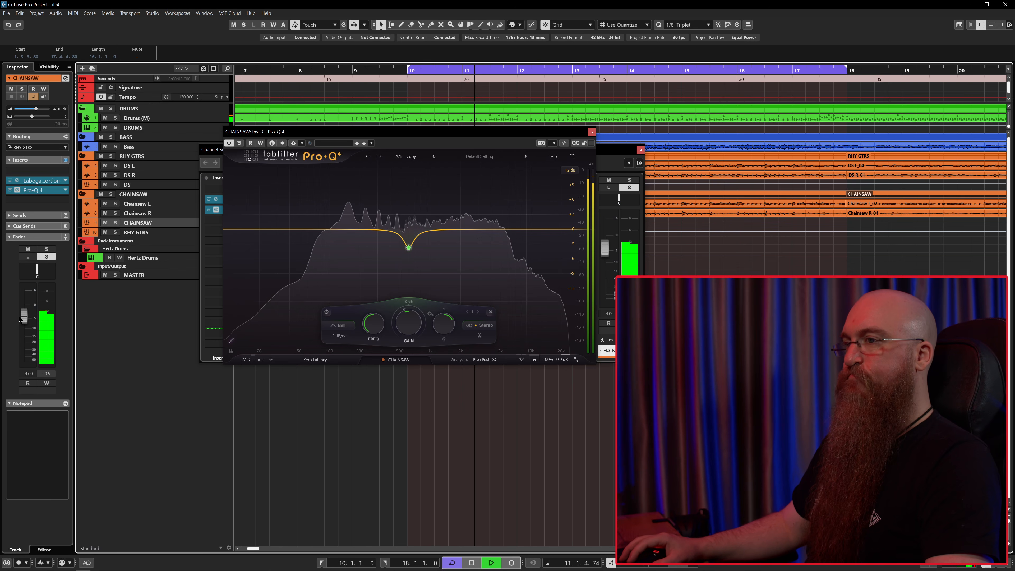
{"action": "left_click_drag", "start_coordinate": [24, 320], "coordinate": [24, 319]}
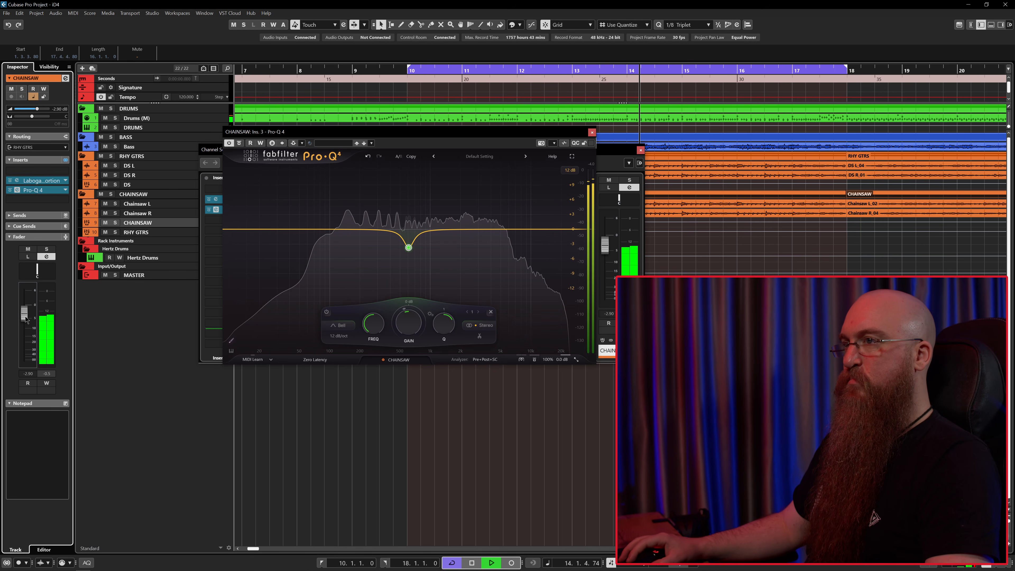
Compare the mix with the equalized CHAINSAW group muted and unmuted.
{"action": "left_click", "coordinate": [106, 223]}
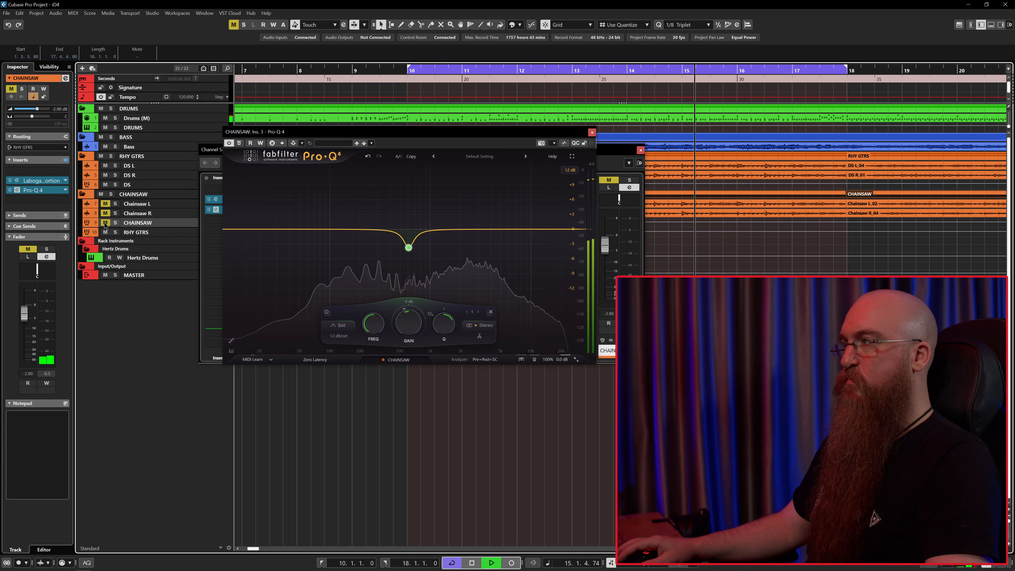
{"action": "left_click", "coordinate": [106, 224]}
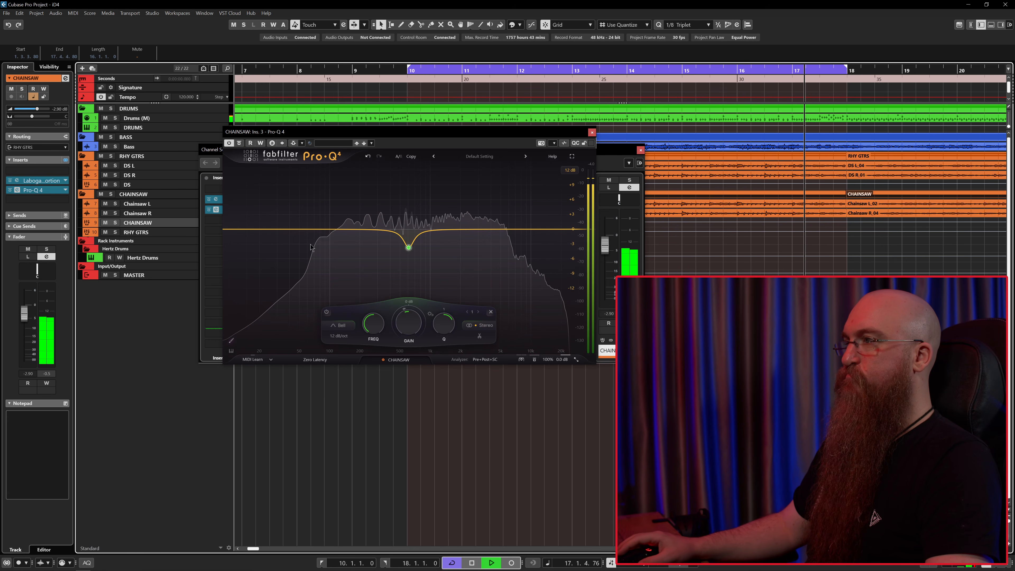
{"action": "mouse_move", "coordinate": [414, 234]}
{"action": "key", "text": "space"}
Close the CHAINSAW equalizer and channel settings, and insert Pro-Q 4 on the RHY GTRS group channel.
{"action": "left_click", "coordinate": [592, 132]}
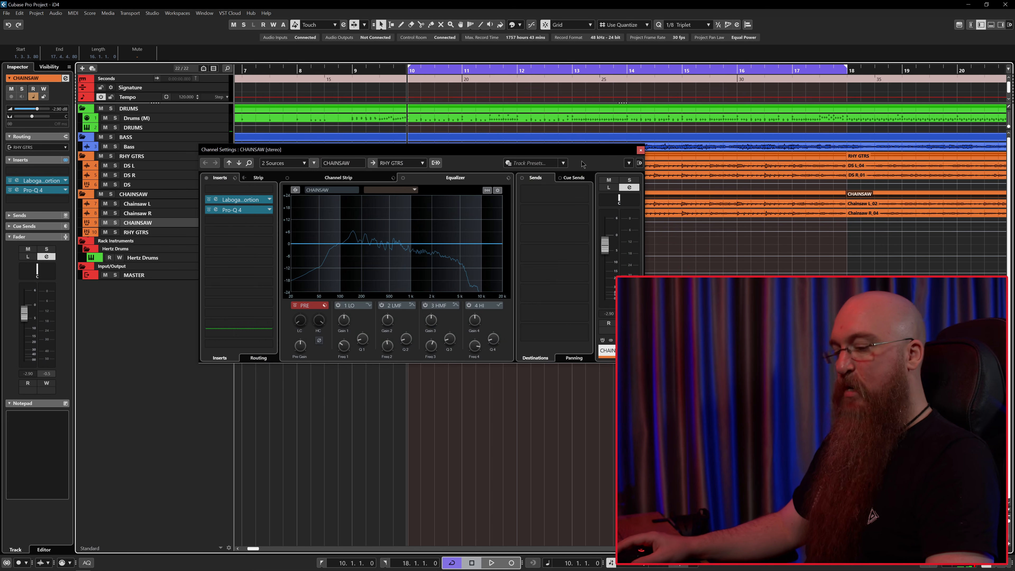
{"action": "left_click", "coordinate": [641, 150]}
{"action": "left_click", "coordinate": [136, 233]}
{"action": "left_click", "coordinate": [66, 78]}
{"action": "left_click", "coordinate": [240, 190]}
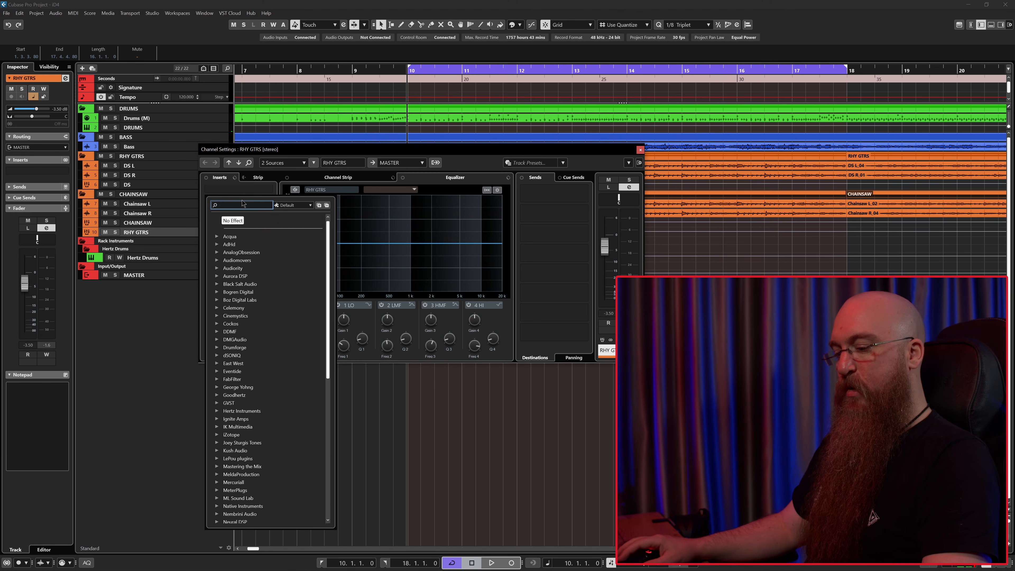
{"action": "type", "text": "q 4"}
{"action": "left_click", "coordinate": [249, 244]}
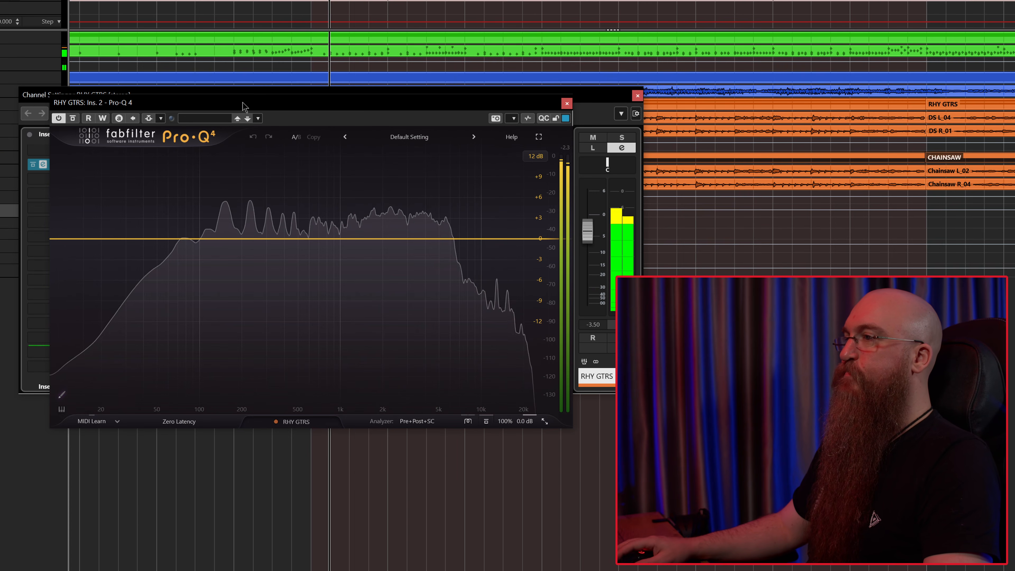
Add an 18 dB/oct low cut at 92 Hz and a 24 dB/oct high cut at 7000 Hz to the RHY GTRS equalizer.
{"action": "left_click", "coordinate": [70, 238]}
{"action": "double_click", "coordinate": [84, 207]}
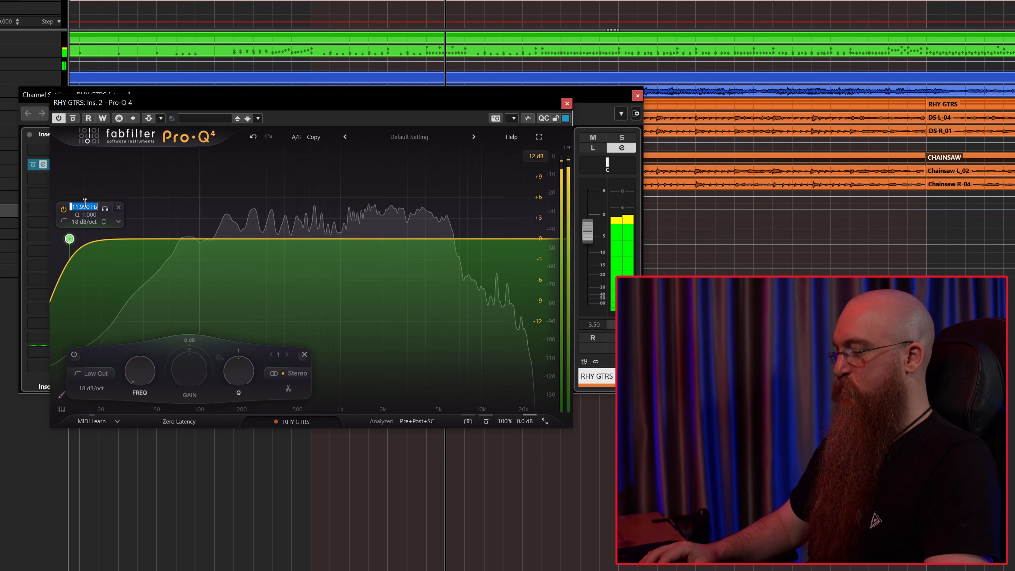
{"action": "type", "text": "92"}
{"action": "key", "text": "Return"}
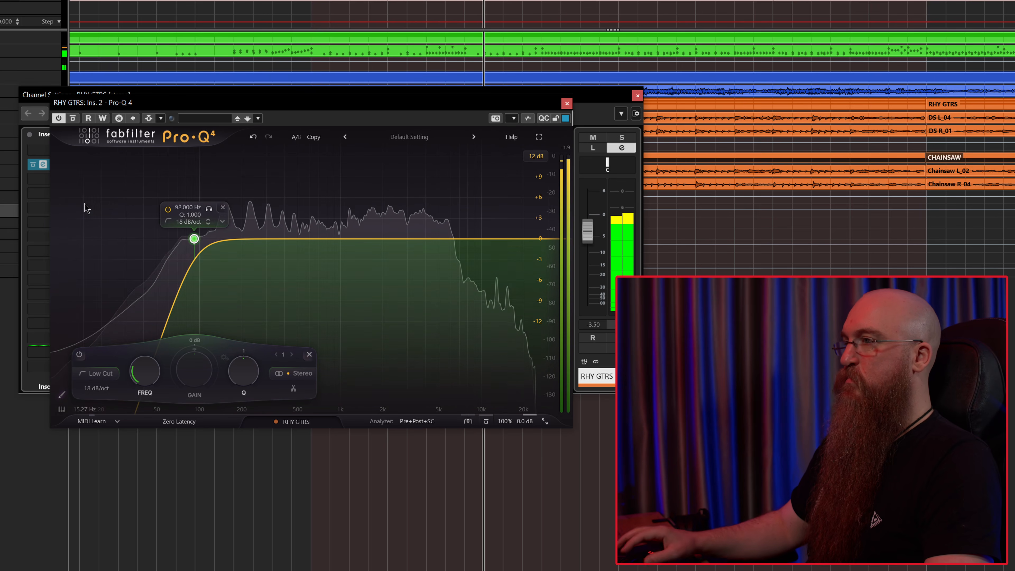
{"action": "left_click", "coordinate": [538, 239]}
{"action": "double_click", "coordinate": [498, 208]}
{"action": "type", "text": "7000"}
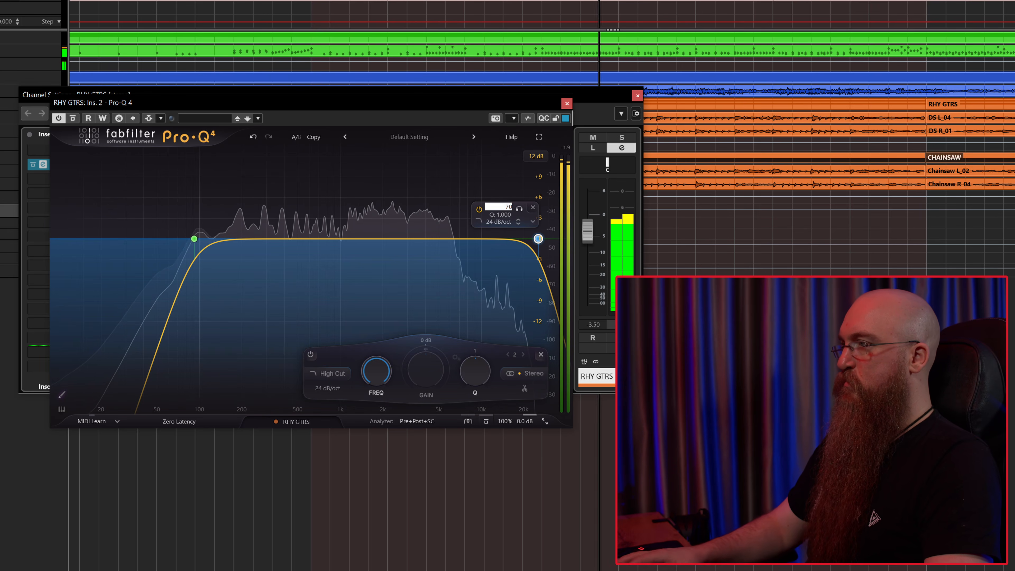
{"action": "key", "text": "Return"}
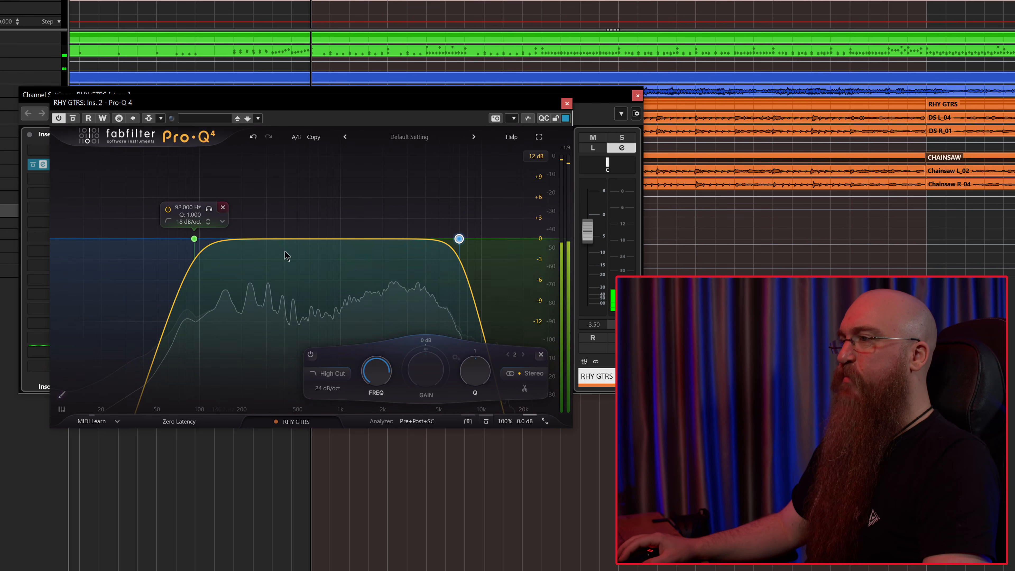
Add a bell band at 400 Hz with -2 dB gain to the RHY GTRS equalizer.
{"action": "left_click_drag", "start_coordinate": [346, 202], "coordinate": [237, 262]}
{"action": "left_click", "coordinate": [266, 239]}
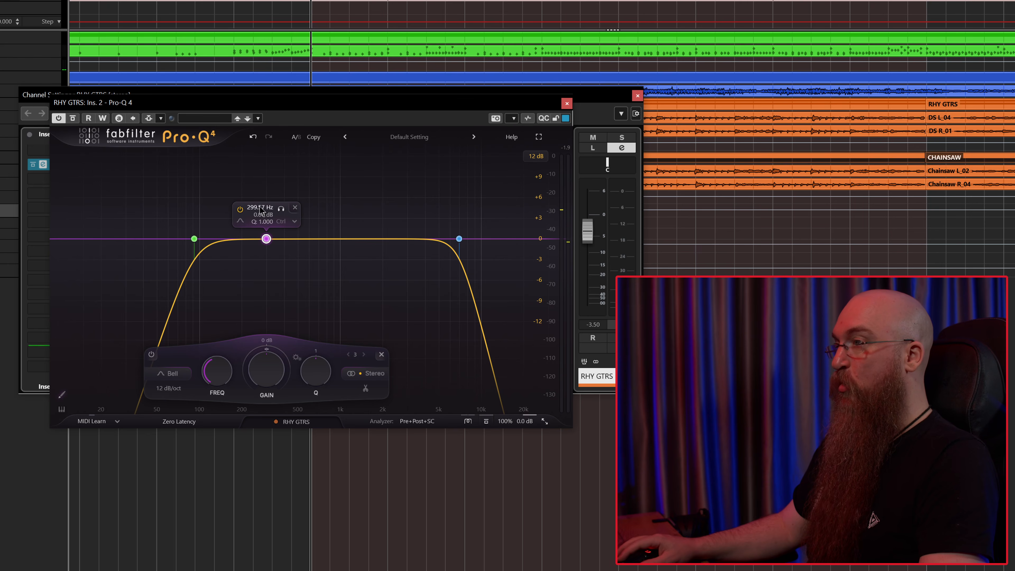
{"action": "type", "text": "400"}
{"action": "key", "text": "Return"}
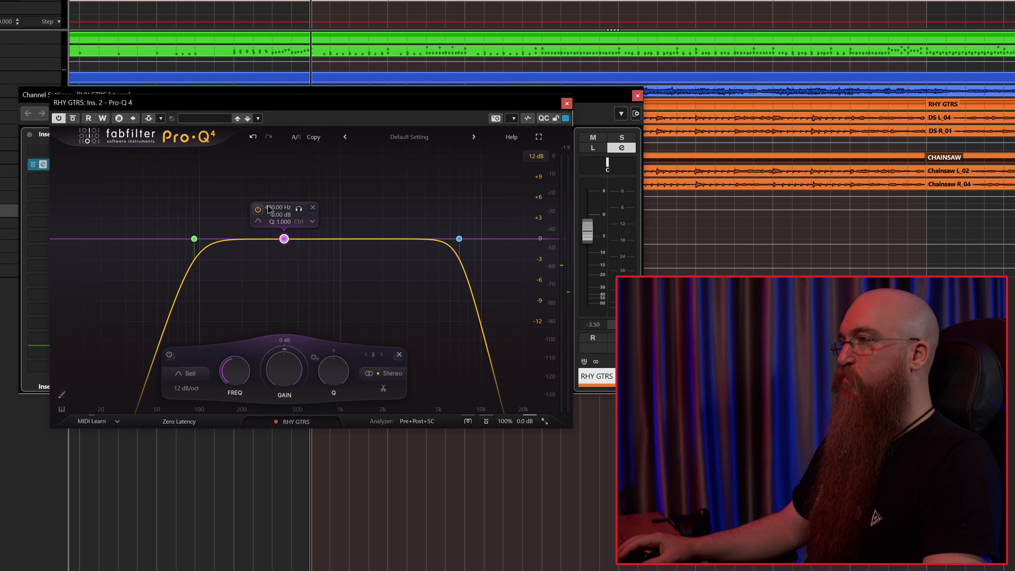
{"action": "type", "text": "-2"}
{"action": "key", "text": "Return"}
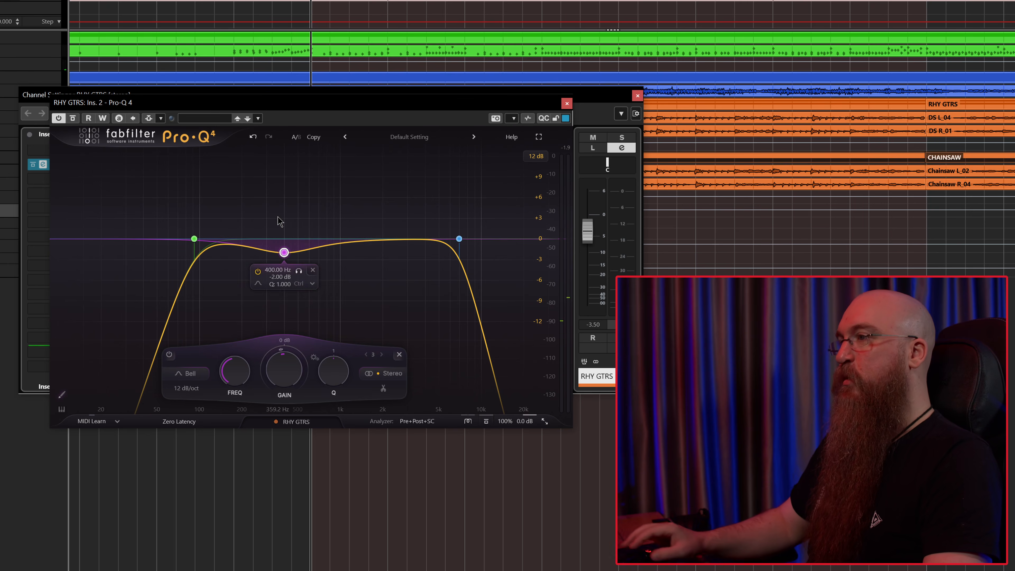
Play the mix and compare the 400 Hz band bypassed and enabled.
{"action": "key", "text": "space"}
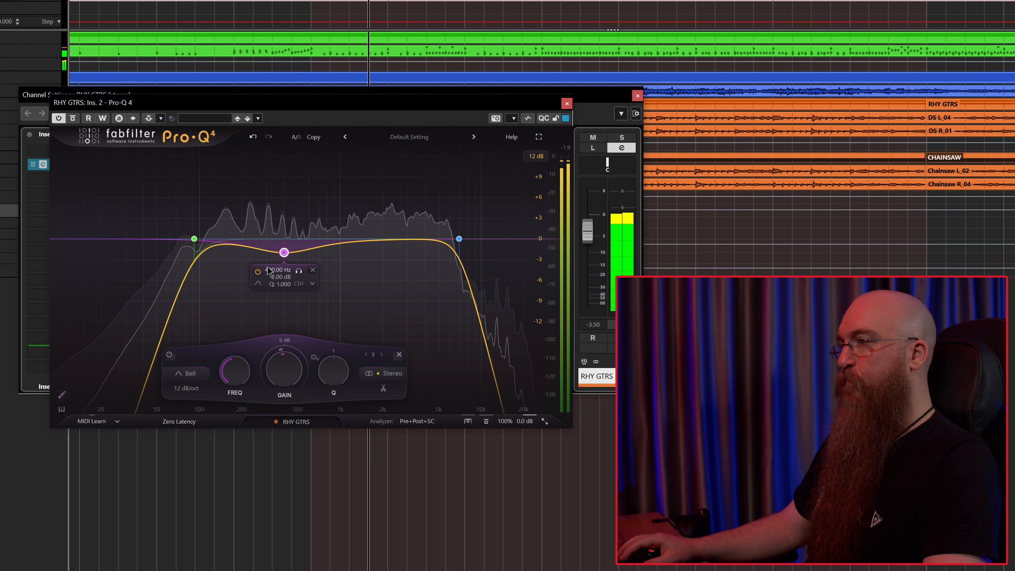
{"action": "left_click", "coordinate": [257, 273]}
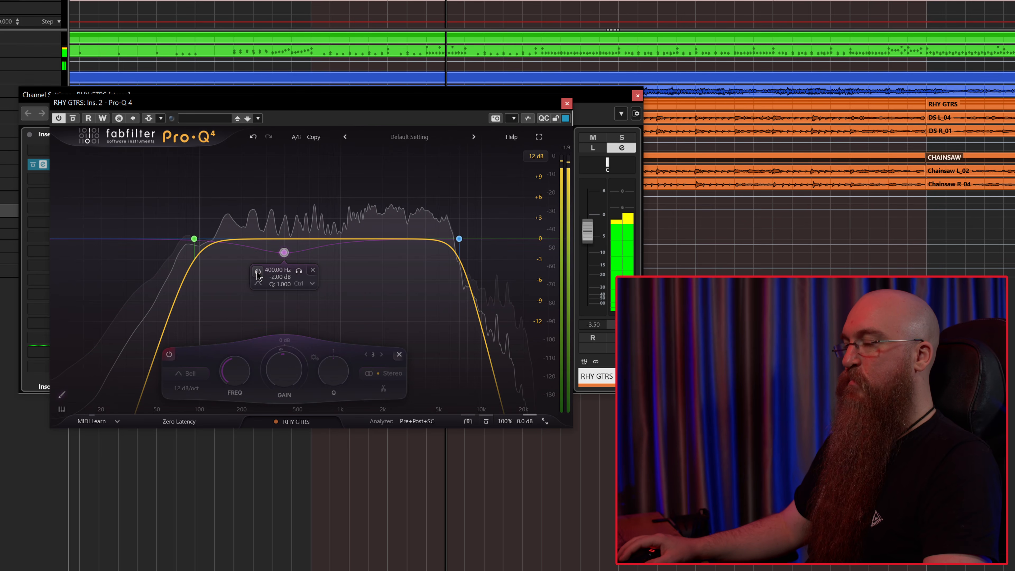
{"action": "left_click", "coordinate": [258, 272]}
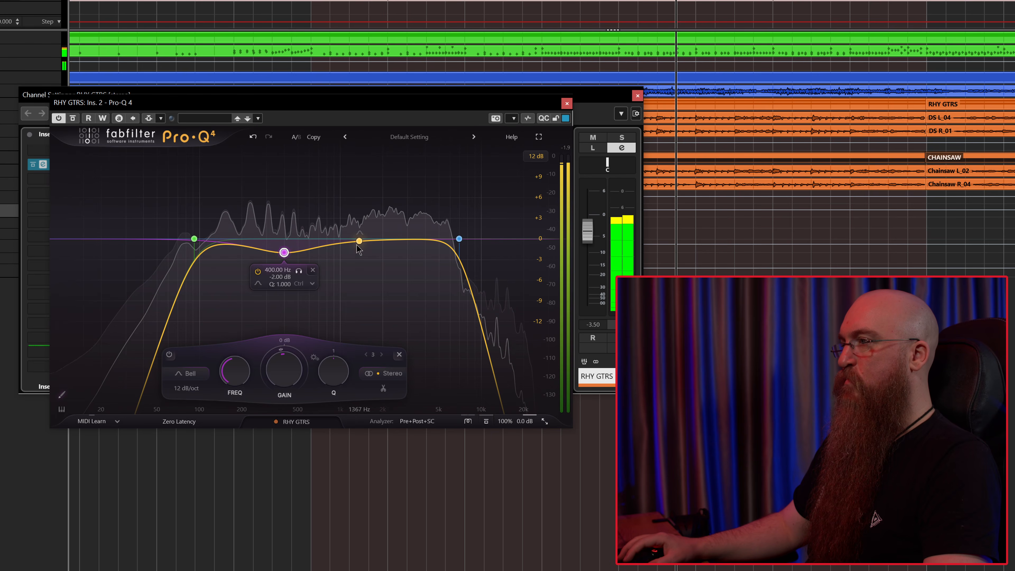
Add narrow RHY GTRS bell cuts of -2 dB at 2314.7 Hz with Q 13.37 and -2.15 dB at 673.82 Hz with Q 5.976.
{"action": "left_click_drag", "start_coordinate": [359, 239], "coordinate": [393, 207]}
{"action": "double_click", "coordinate": [387, 378]}
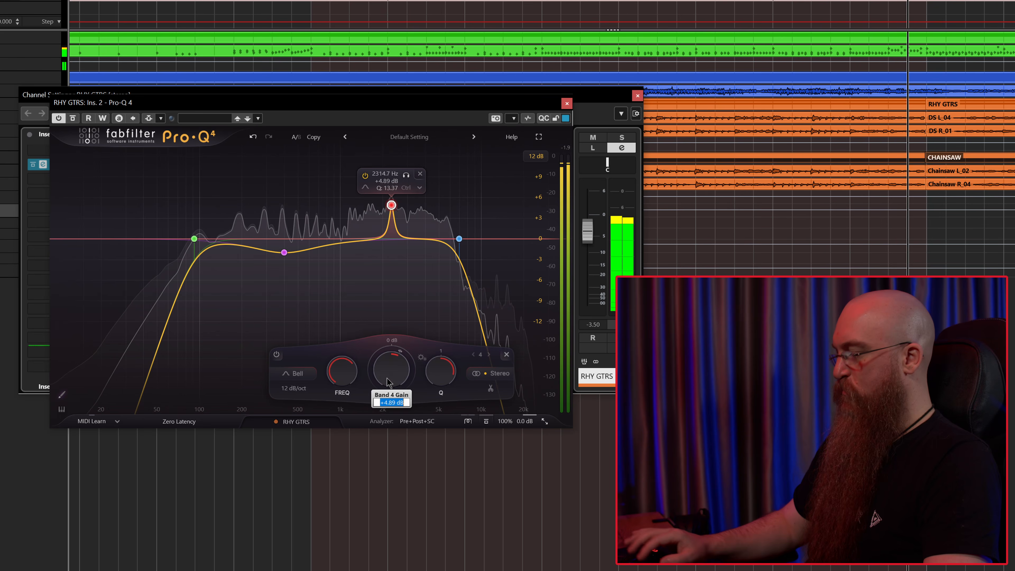
{"action": "type", "text": "-2"}
{"action": "key", "text": "Return"}
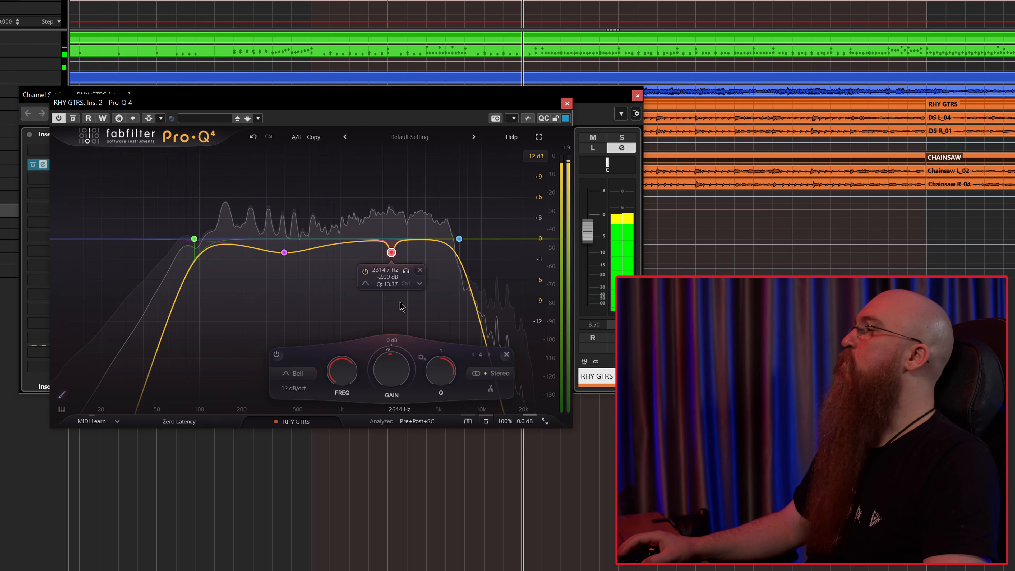
{"action": "left_click_drag", "start_coordinate": [358, 242], "coordinate": [317, 258]}
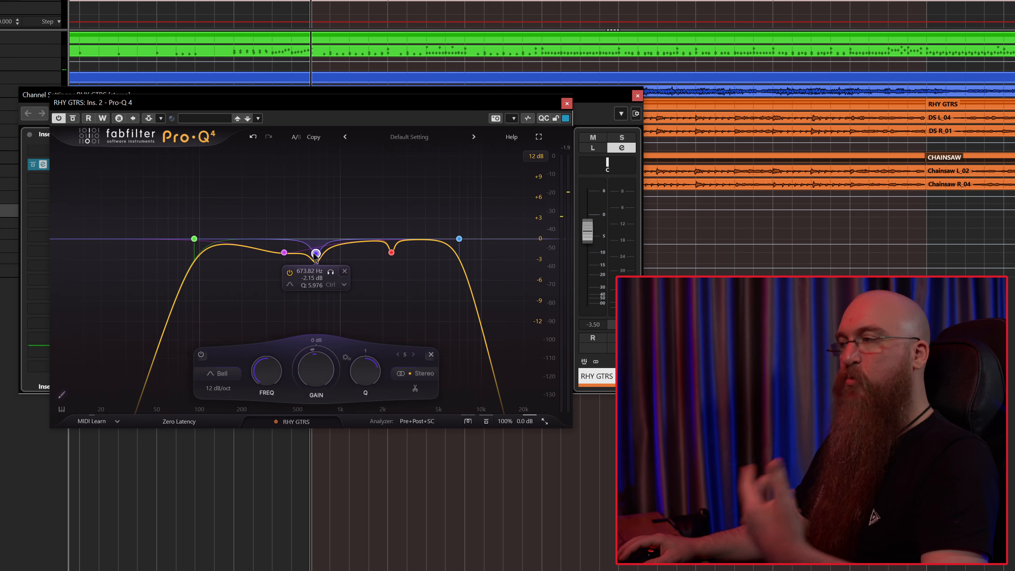
Set the 673.82 Hz bell cut to -1.18 dB at 682.02 Hz and add a -1.61 dB bell at 1197.1 Hz with Q 12.40.
{"action": "key", "text": "space"}
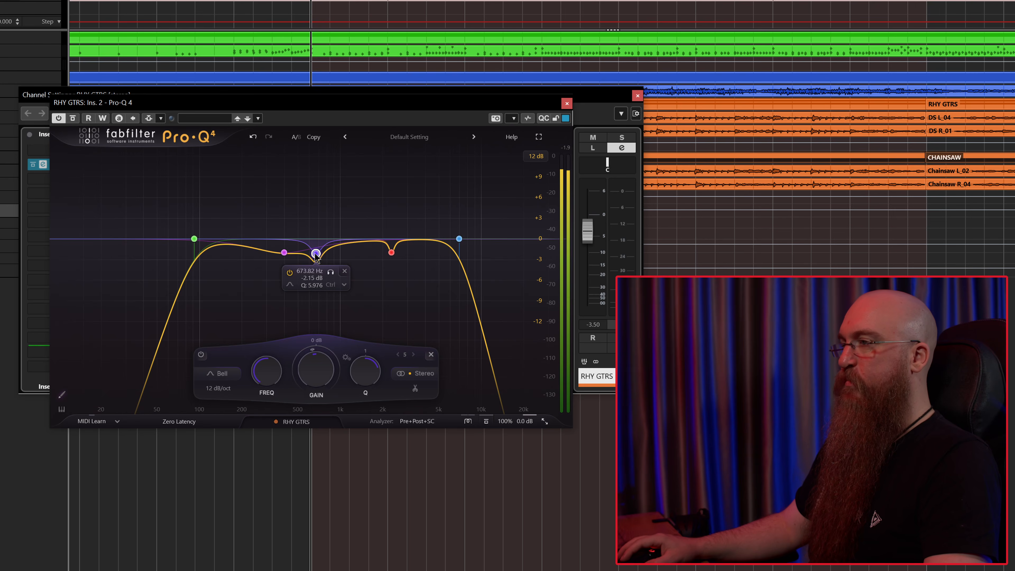
{"action": "mouse_move", "coordinate": [316, 255]}
{"action": "left_mouse_down"}
{"action": "mouse_move", "coordinate": [315, 224]}
{"action": "mouse_move", "coordinate": [317, 245]}
{"action": "left_mouse_up"}
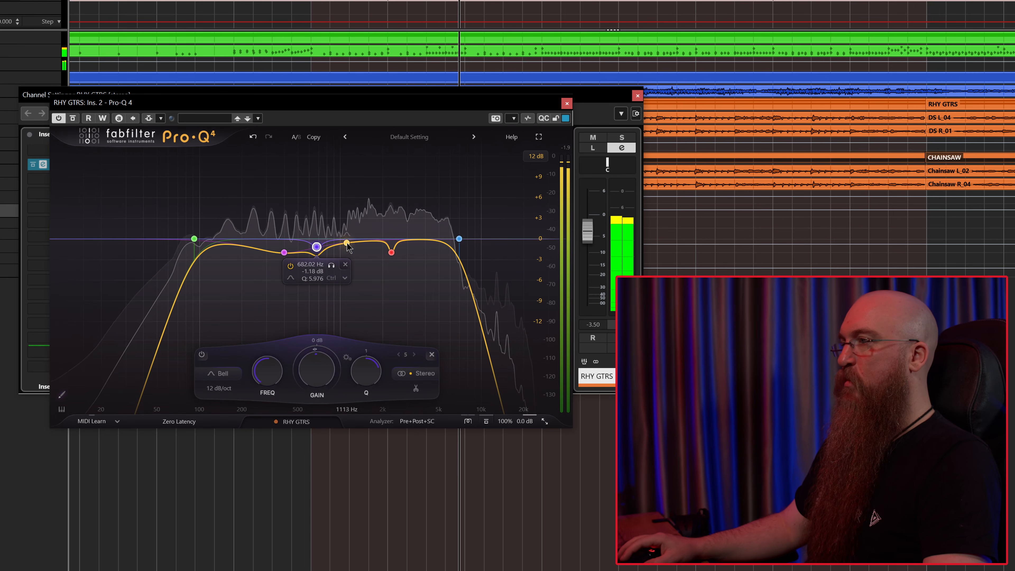
{"action": "key", "text": "space"}
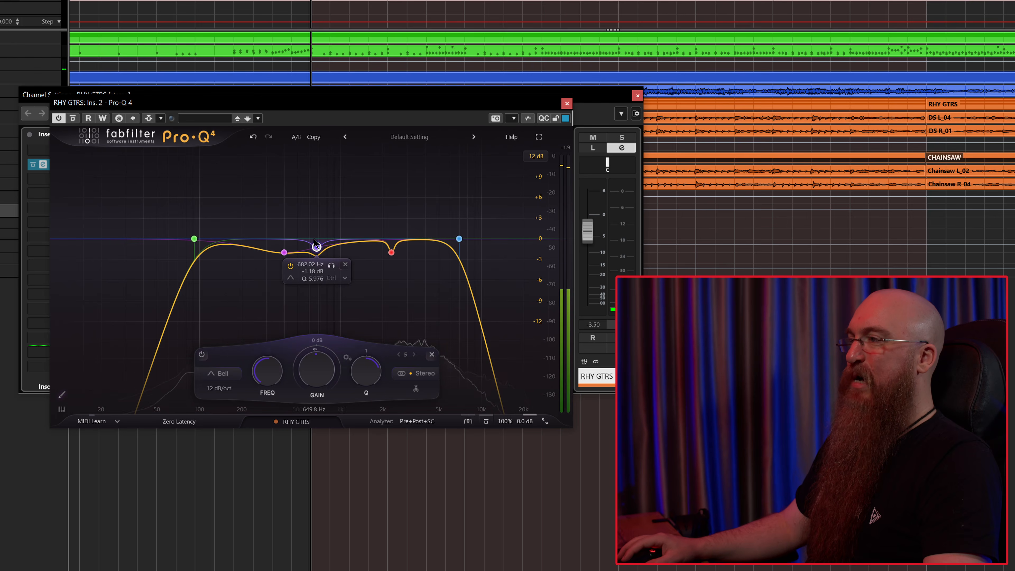
{"action": "key", "text": "space"}
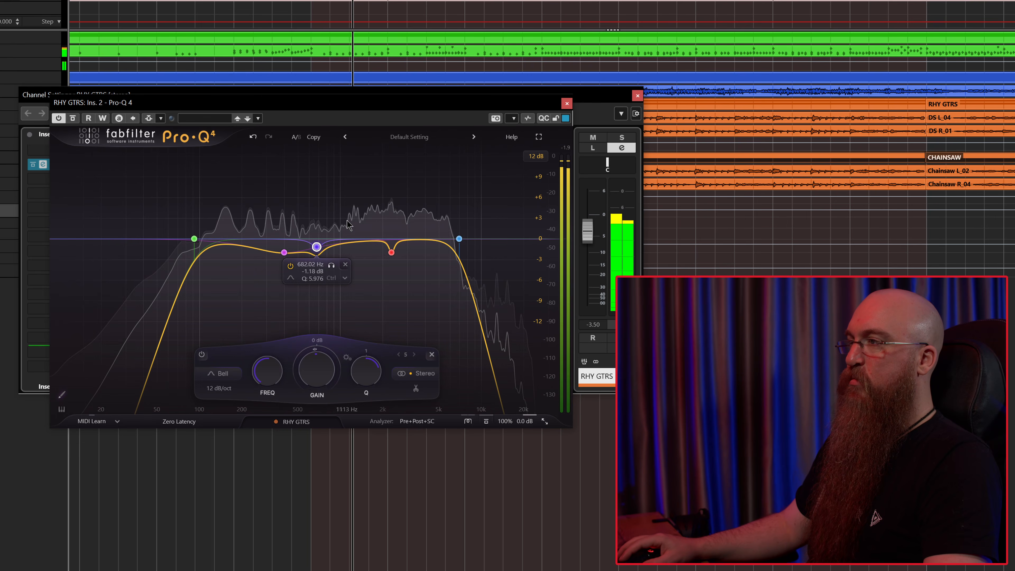
{"action": "mouse_move", "coordinate": [352, 242]}
{"action": "left_mouse_down"}
{"action": "mouse_move", "coordinate": [351, 207]}
{"action": "mouse_move", "coordinate": [351, 244]}
{"action": "left_mouse_up"}
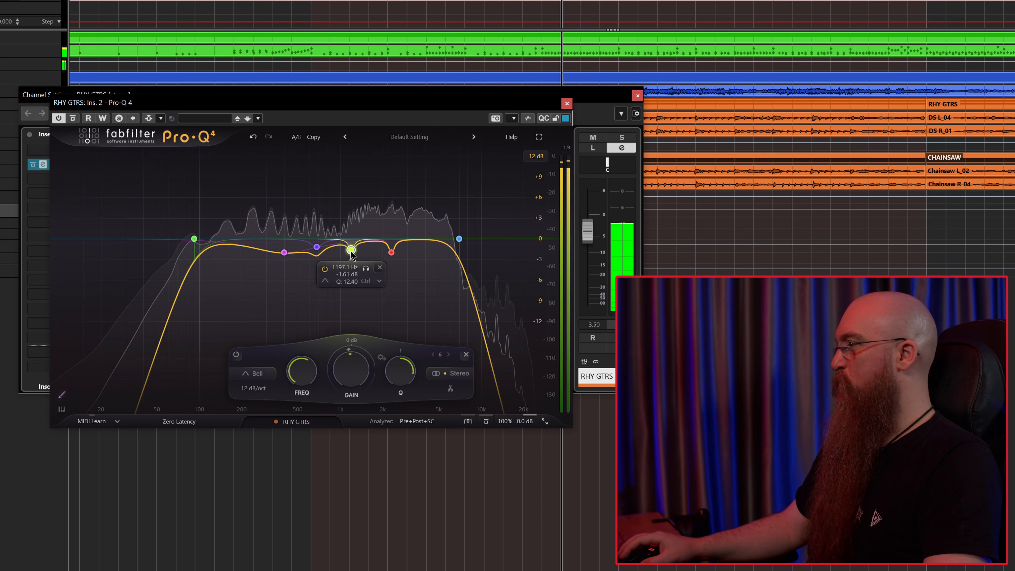
Deepen the 2314.7 Hz bell cut to about -3 dB and add a narrow bell cut of about -2 dB just below the high cut.
{"action": "left_click", "coordinate": [392, 253]}
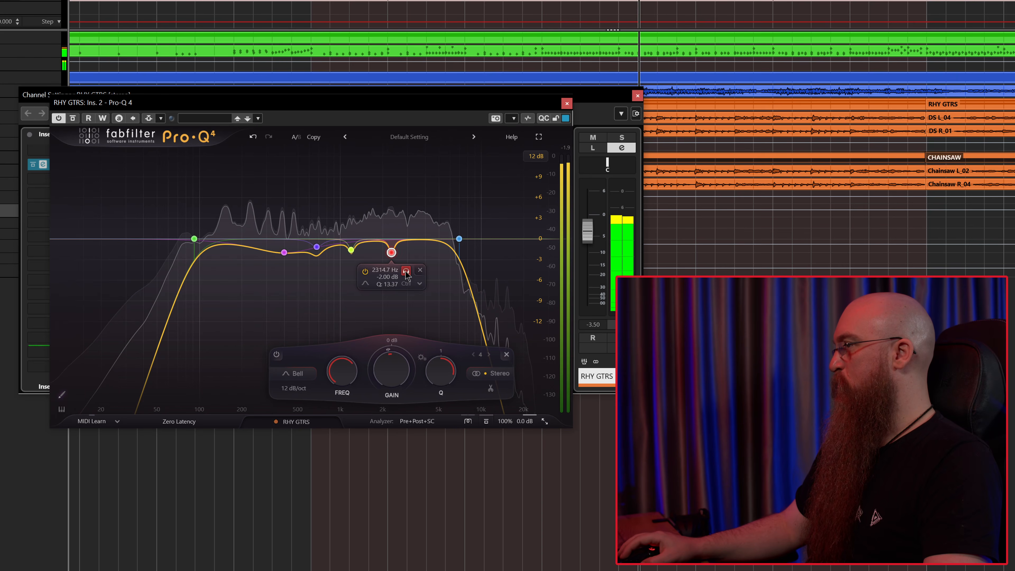
{"action": "left_click_drag", "start_coordinate": [391, 252], "coordinate": [391, 260]}
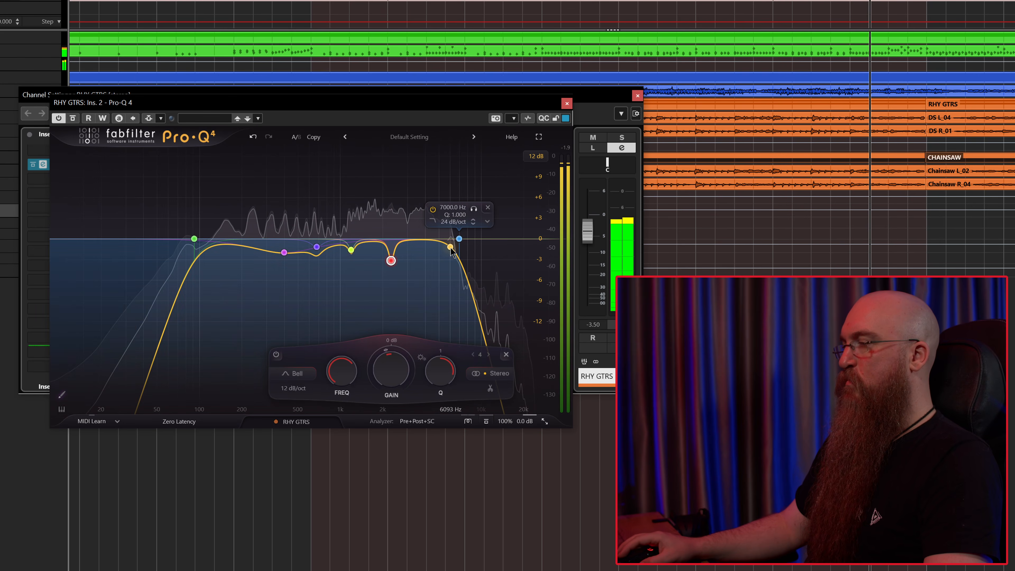
{"action": "mouse_move", "coordinate": [445, 216]}
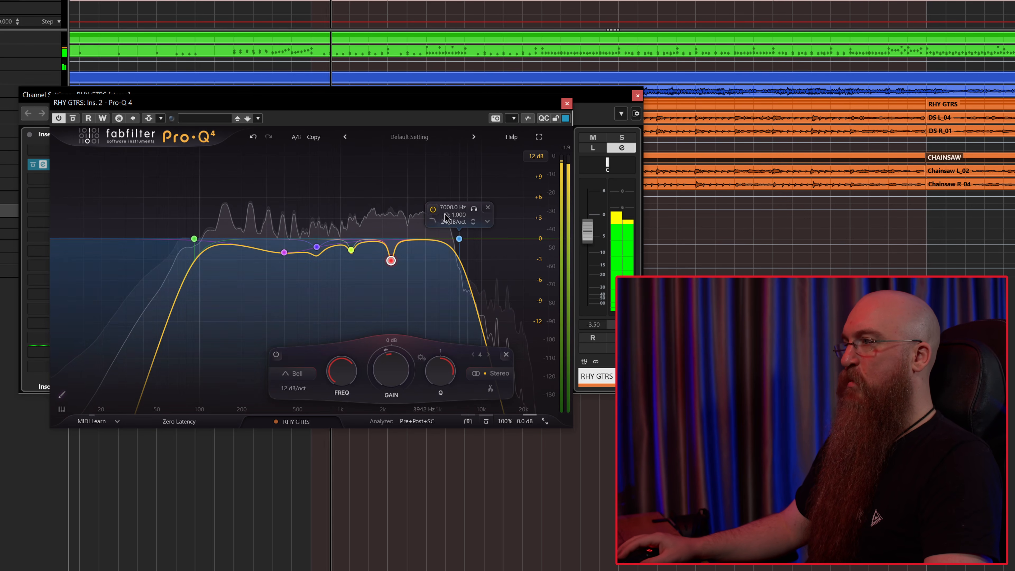
{"action": "mouse_move", "coordinate": [444, 243]}
{"action": "left_mouse_down"}
{"action": "mouse_move", "coordinate": [447, 214]}
{"action": "mouse_move", "coordinate": [447, 254]}
{"action": "left_mouse_up"}
{"action": "scroll", "coordinate": [447, 215], "scroll_direction": "up", "scroll_amount": 5}
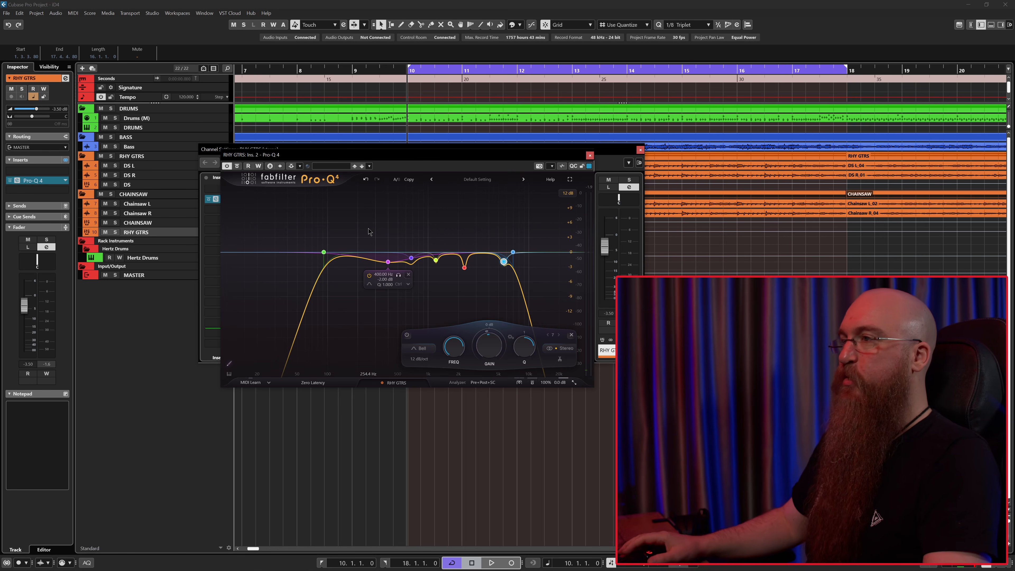
Play the mix and compare the RHY GTRS Pro-Q 4 bypassed and enabled, and close the equalizer.
{"action": "key", "text": "space"}
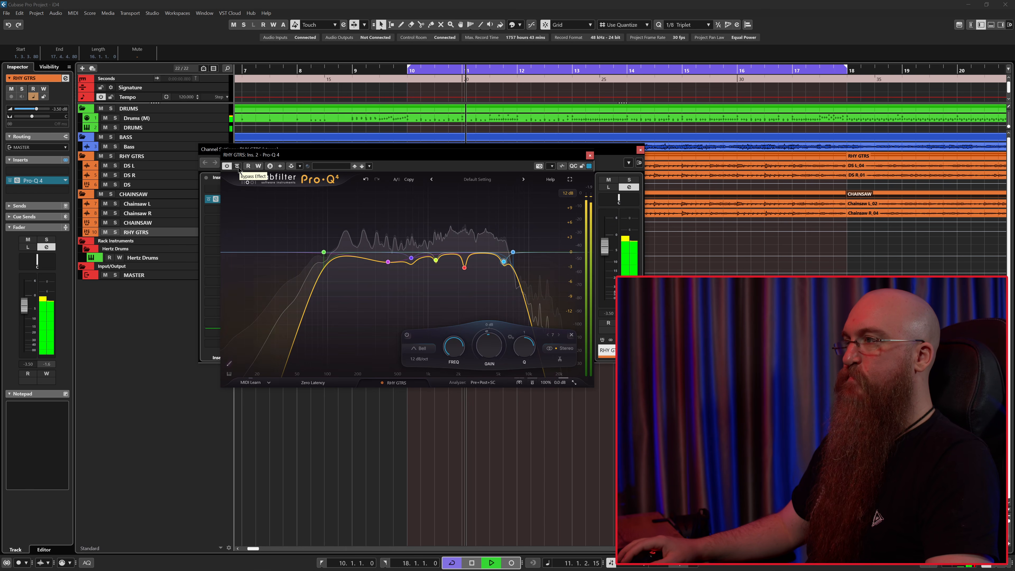
{"action": "left_click", "coordinate": [237, 166]}
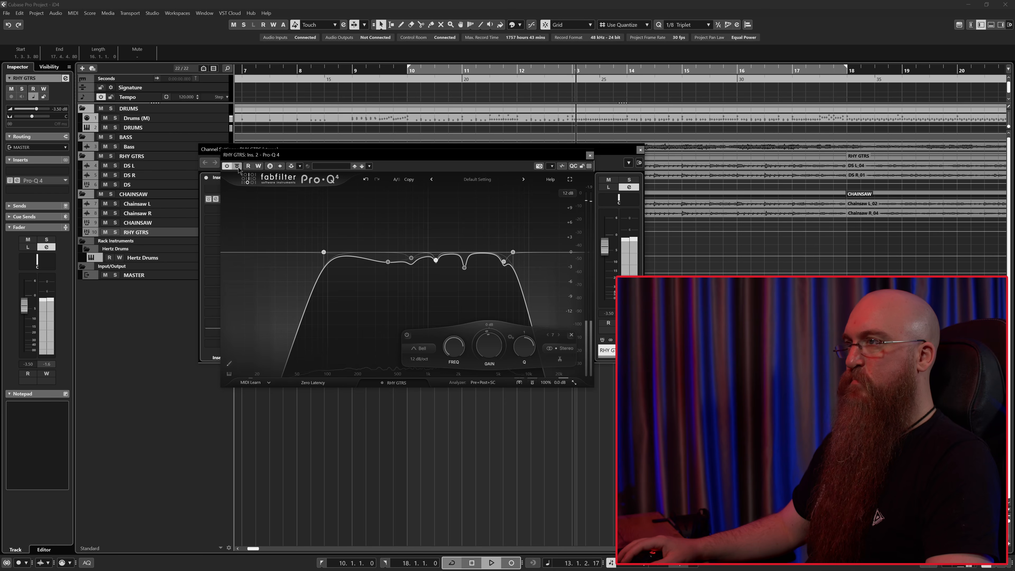
{"action": "left_click", "coordinate": [238, 166]}
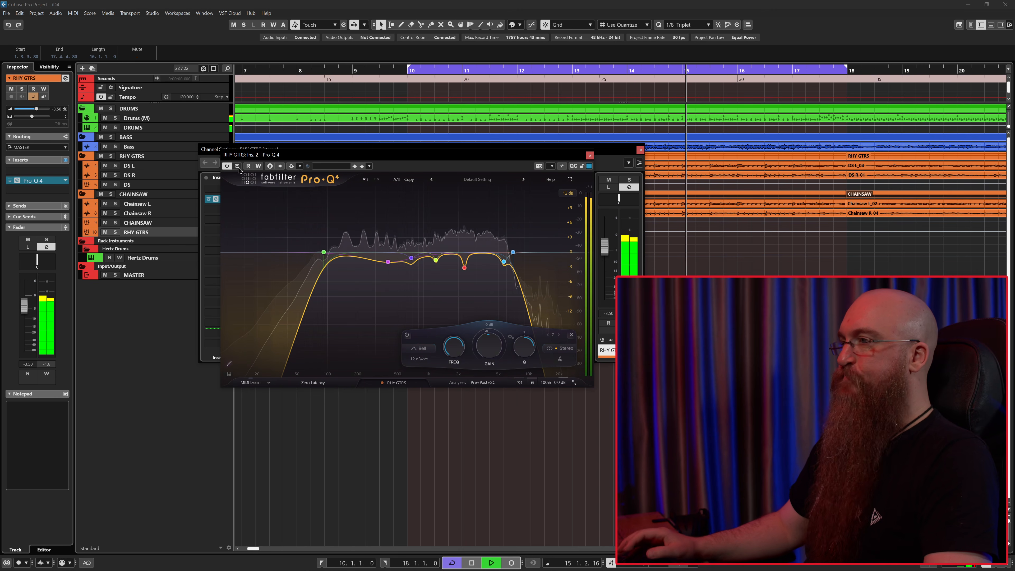
{"action": "key", "text": "space"}
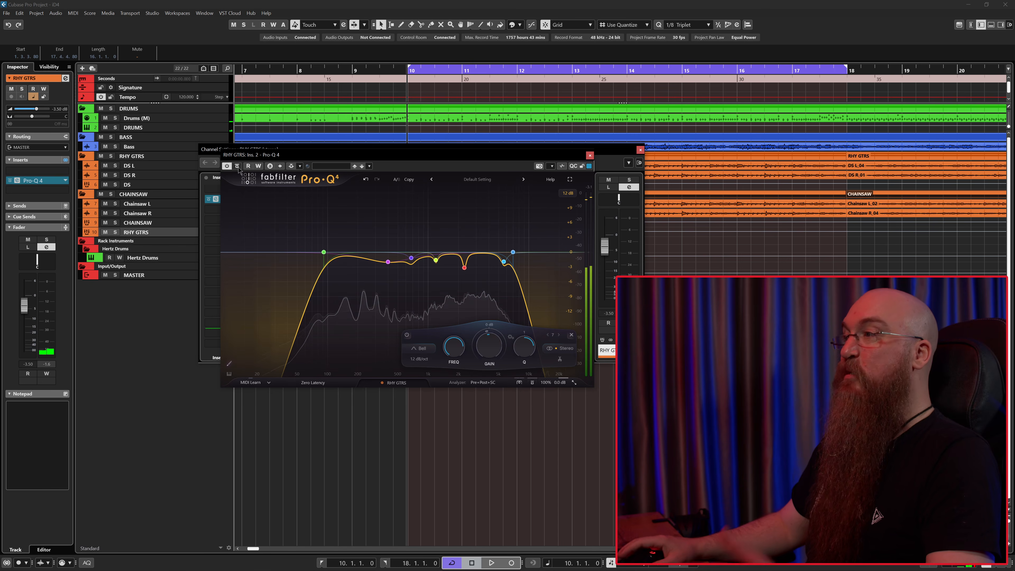
{"action": "left_click", "coordinate": [590, 155]}
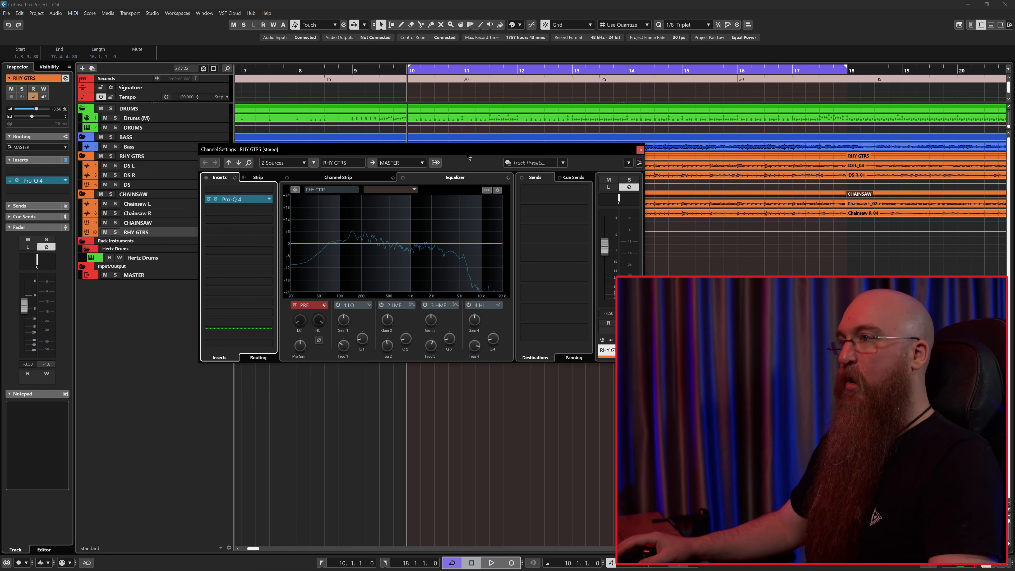
Insert the API-550A Stereo equalizer after Pro-Q 4 on the RHY GTRS channel.
{"action": "left_click", "coordinate": [241, 208]}
{"action": "type", "text": "500"}
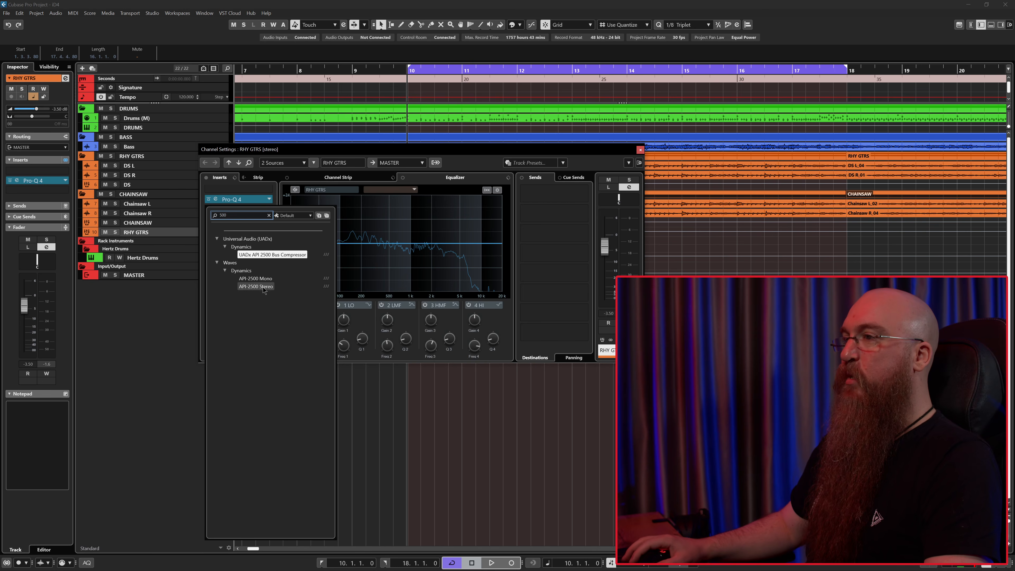
{"action": "key", "text": "BackSpace"}
{"action": "key", "text": "BackSpace"}
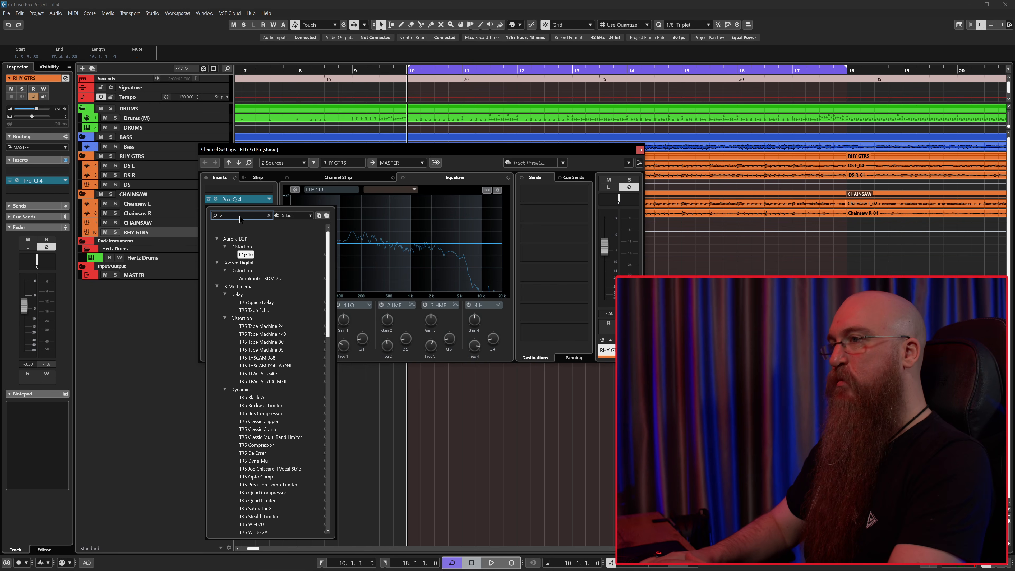
{"action": "type", "text": "50"}
{"action": "left_click", "coordinate": [257, 264]}
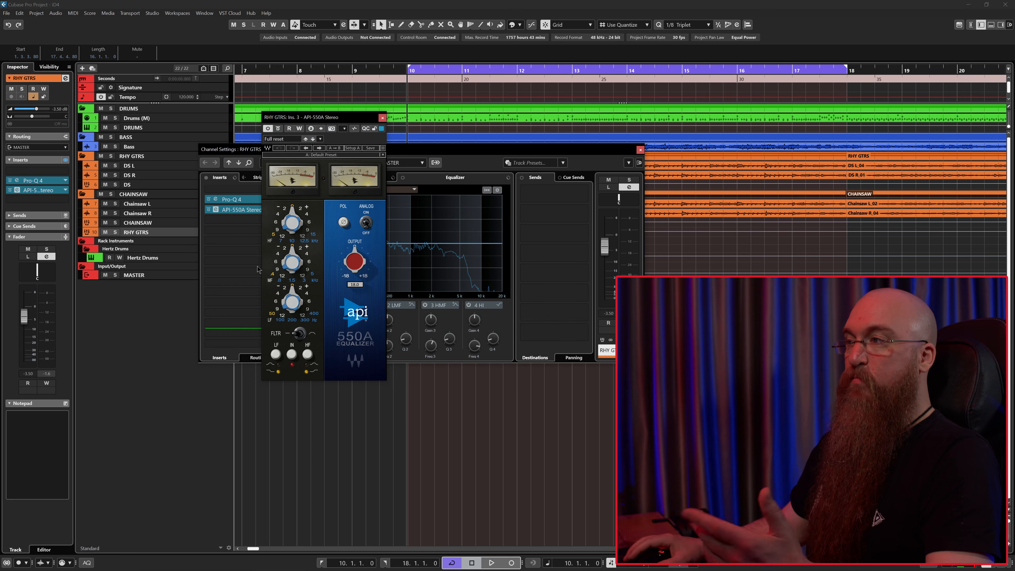
{"action": "left_click_drag", "start_coordinate": [319, 119], "coordinate": [304, 129]}
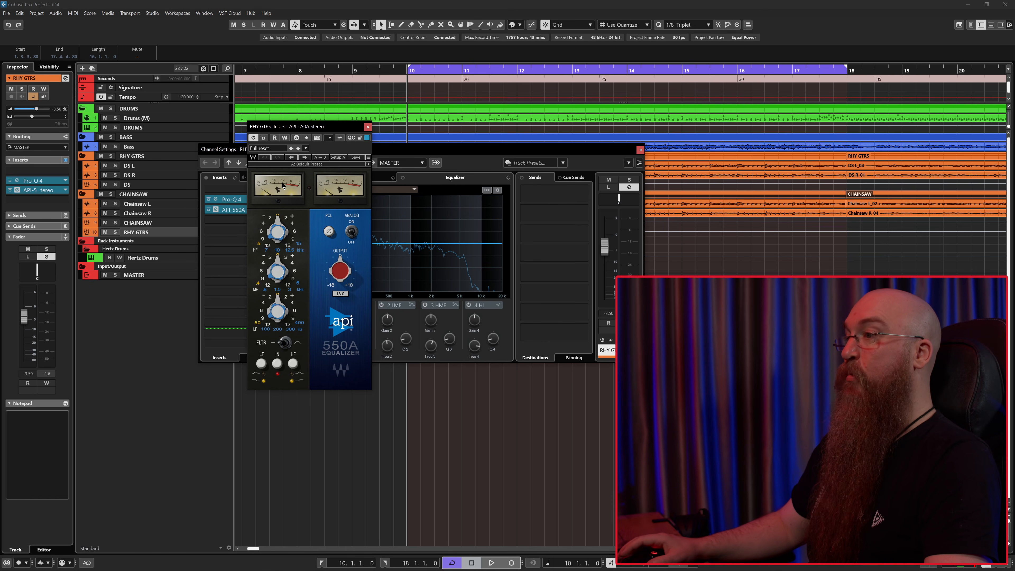
Boost the API-550A high band by about 2 dB at 7 kHz during playback and compare the equalizer bypassed and enabled.
{"action": "key", "text": "space"}
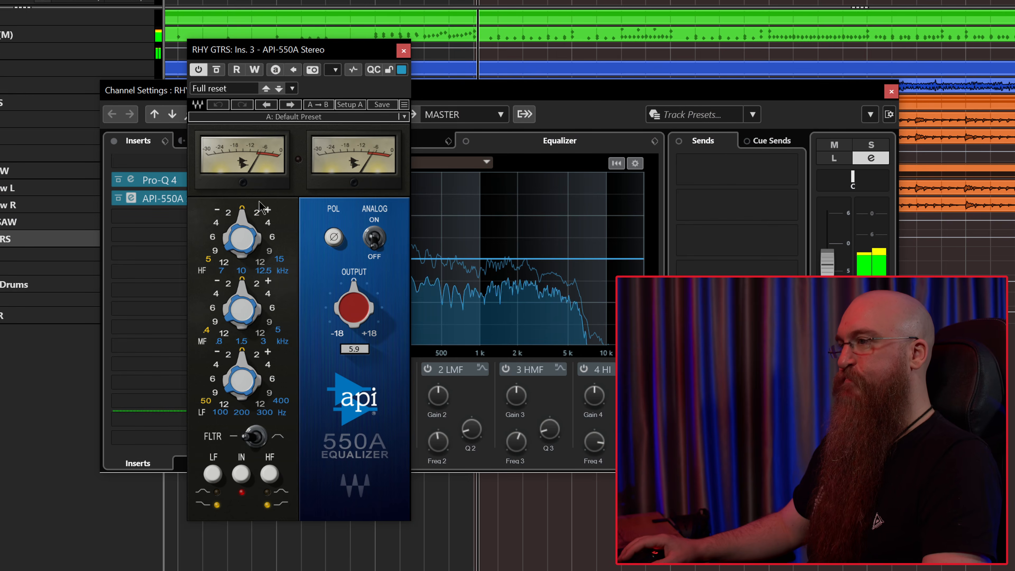
{"action": "left_click_drag", "start_coordinate": [240, 252], "coordinate": [240, 240]}
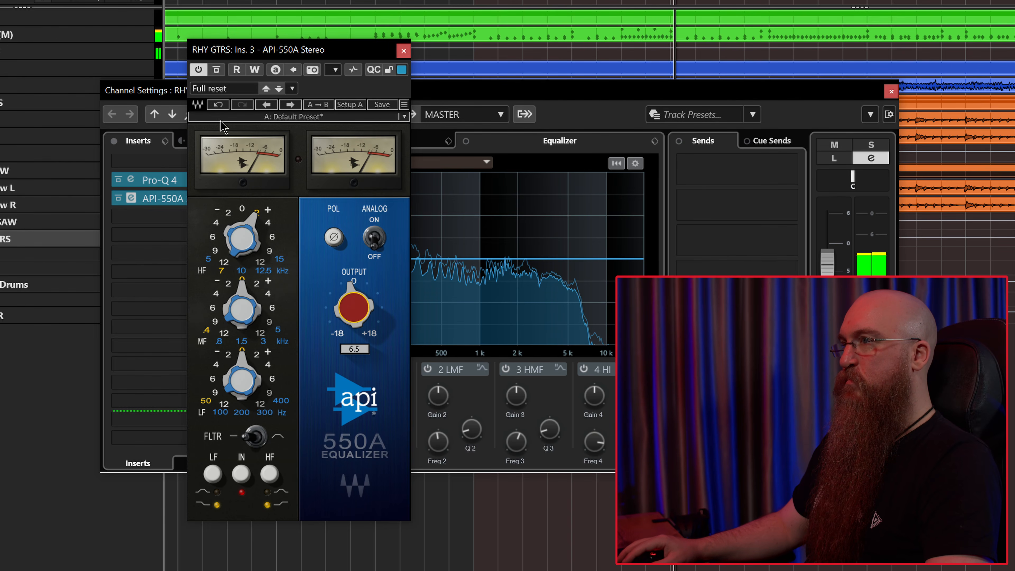
{"action": "left_click", "coordinate": [215, 71]}
{"action": "left_click", "coordinate": [215, 72]}
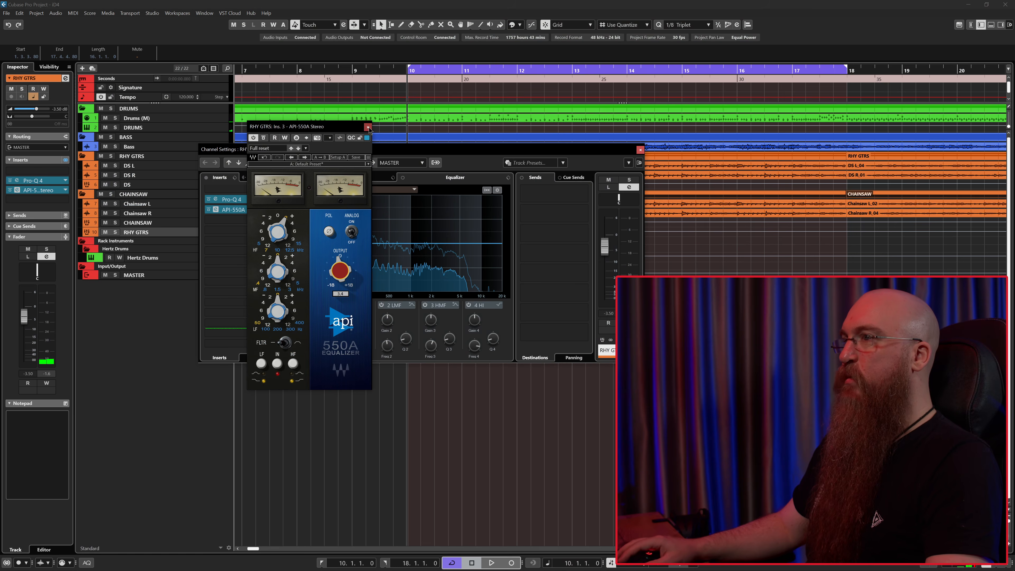
{"action": "left_click", "coordinate": [369, 127]}
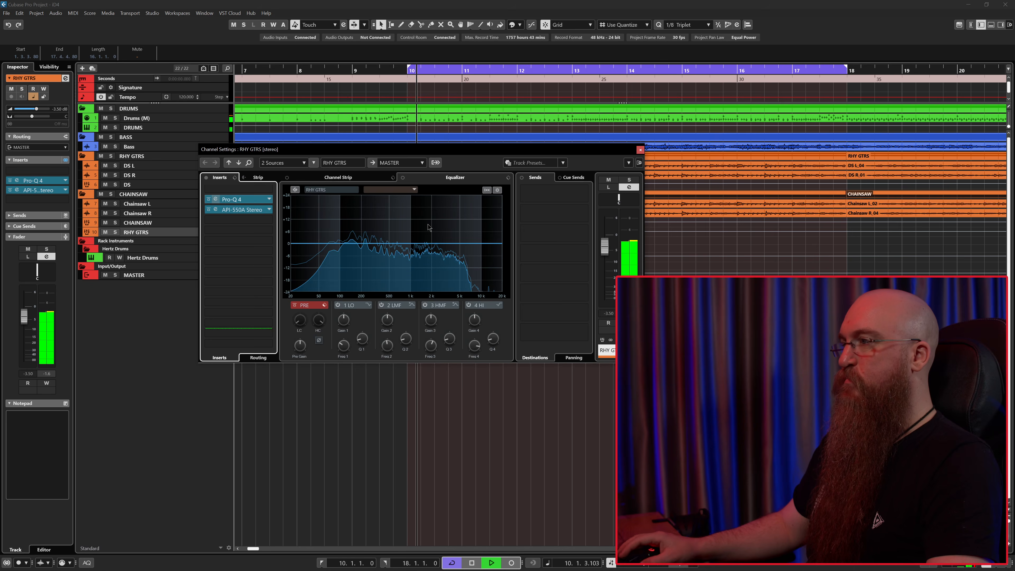
Reopen the RHY GTRS Pro-Q 4 and deepen the 682.02 Hz bell cut to -3.76 dB at about 670 Hz.
{"action": "left_click", "coordinate": [250, 197]}
{"action": "left_click", "coordinate": [411, 258]}
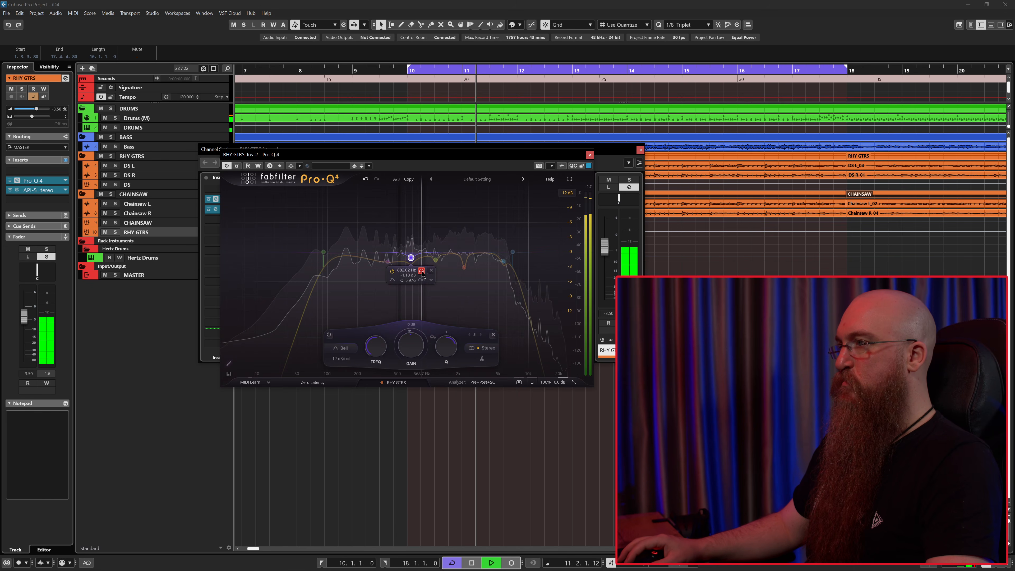
{"action": "mouse_move", "coordinate": [410, 257]}
{"action": "left_mouse_down"}
{"action": "mouse_move", "coordinate": [414, 236]}
{"action": "mouse_move", "coordinate": [409, 265]}
{"action": "left_mouse_up"}
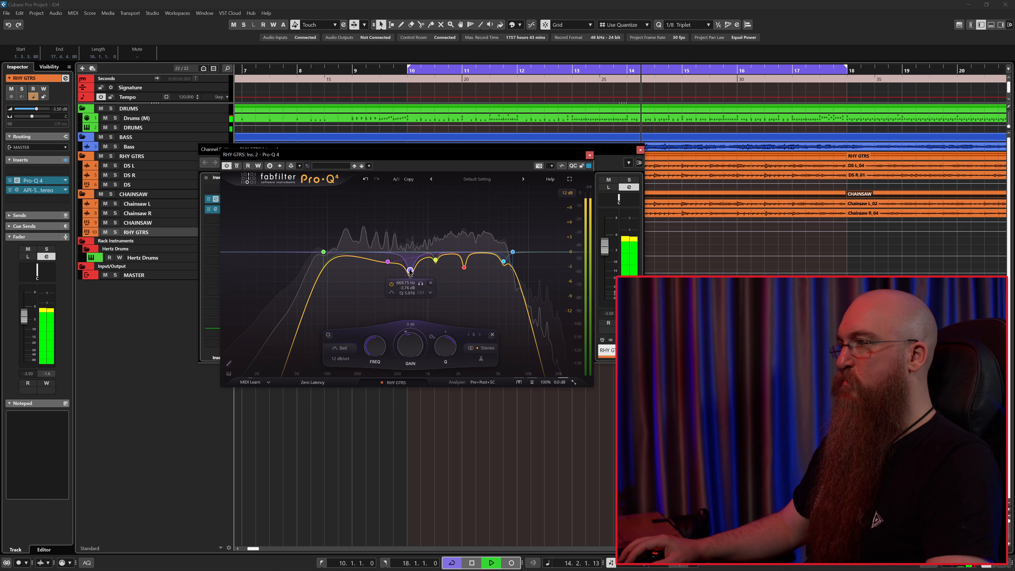
{"action": "left_click", "coordinate": [590, 155]}
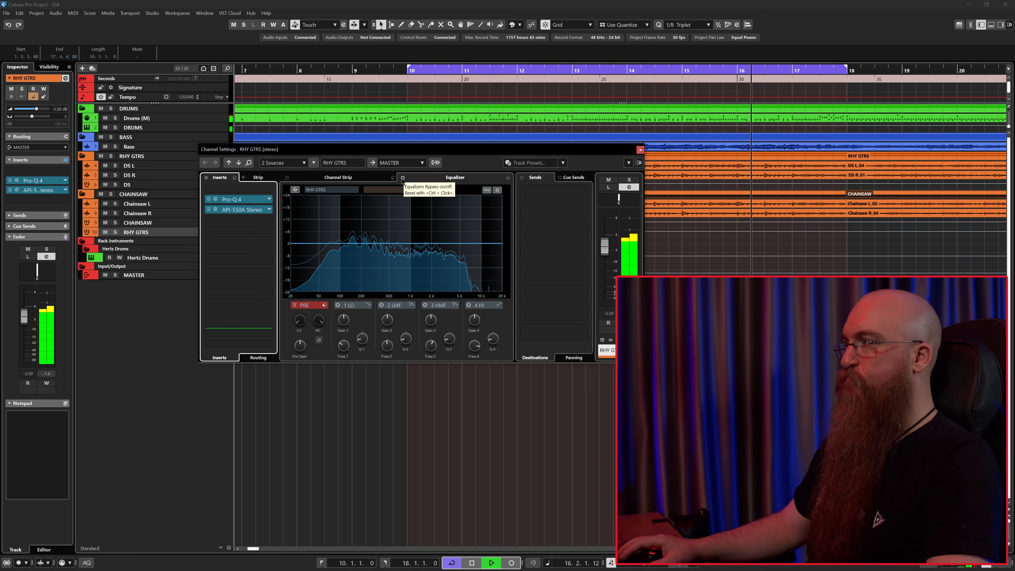
Set the RHY GTRS channel level to -2.54 dB while playing the mix, and close the channel settings.
{"action": "key", "text": "space"}
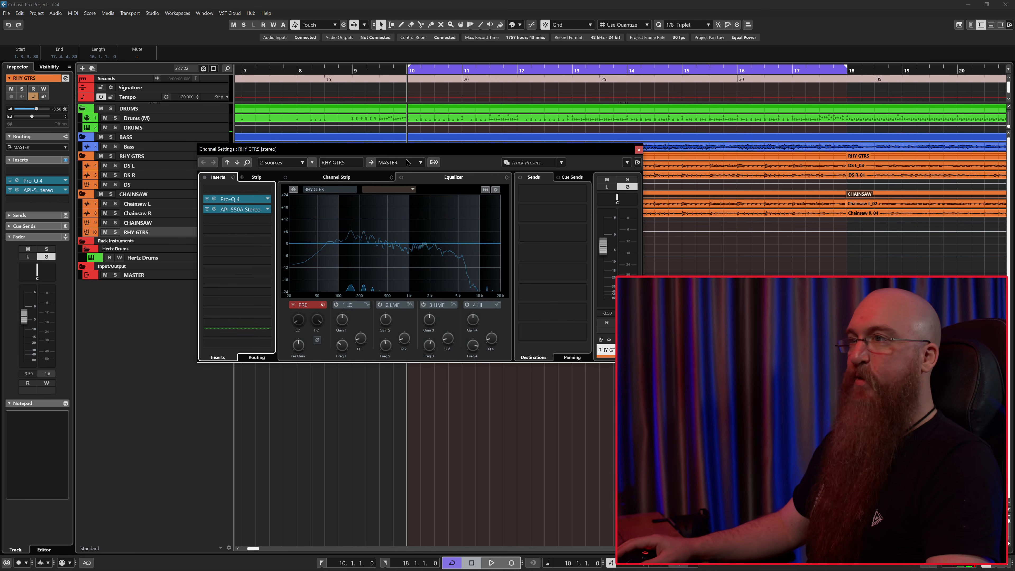
{"action": "key", "text": "space"}
{"action": "left_click_drag", "start_coordinate": [604, 251], "coordinate": [604, 242]}
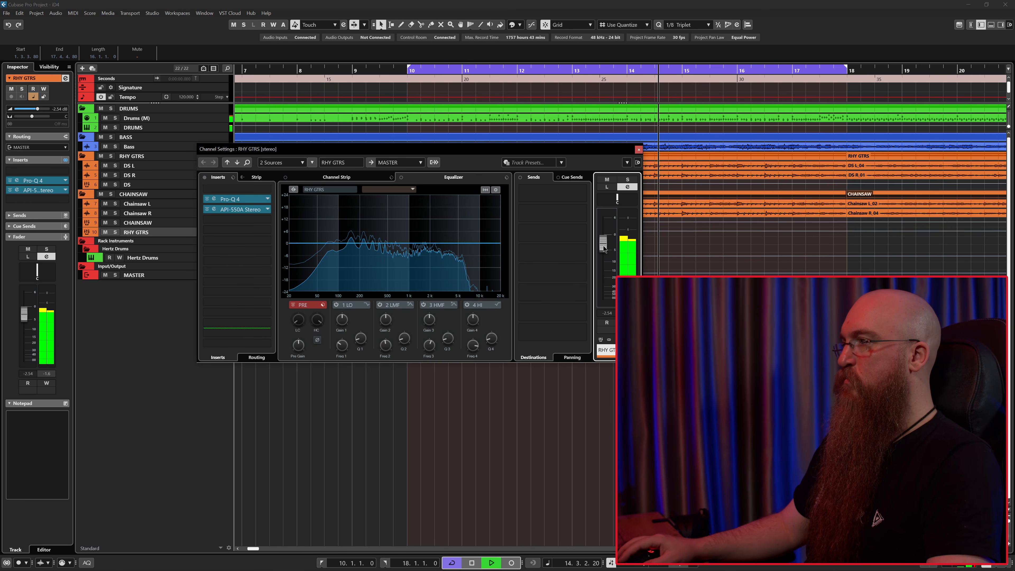
{"action": "left_click", "coordinate": [638, 150]}
{"action": "key", "text": "space"}
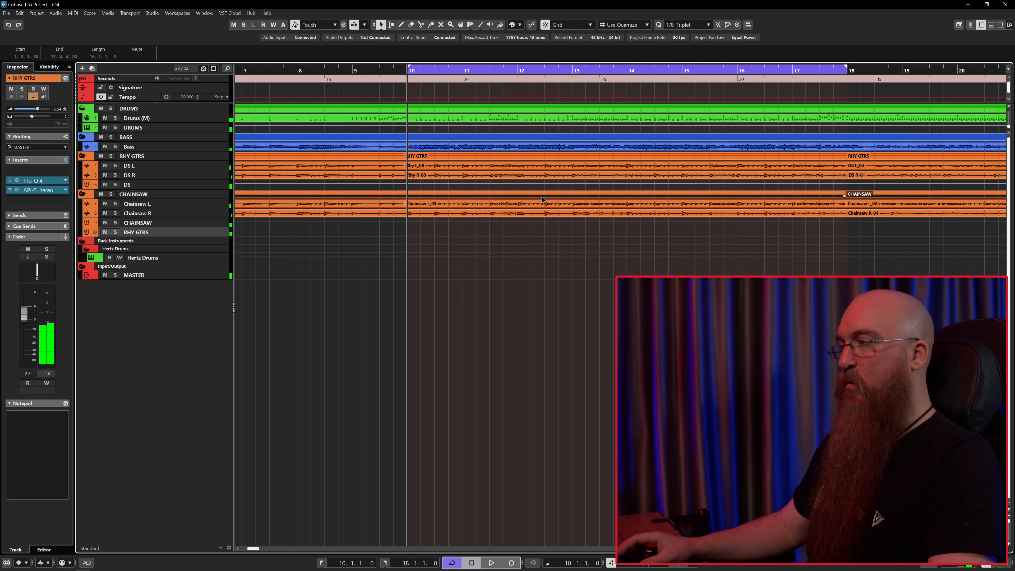
Turn off cycle playback and clear the event selection in the project.
{"action": "scroll", "coordinate": [541, 196], "scroll_direction": "down", "scroll_amount": 3}
{"action": "scroll", "coordinate": [378, 215], "scroll_direction": "down", "scroll_amount": 1}
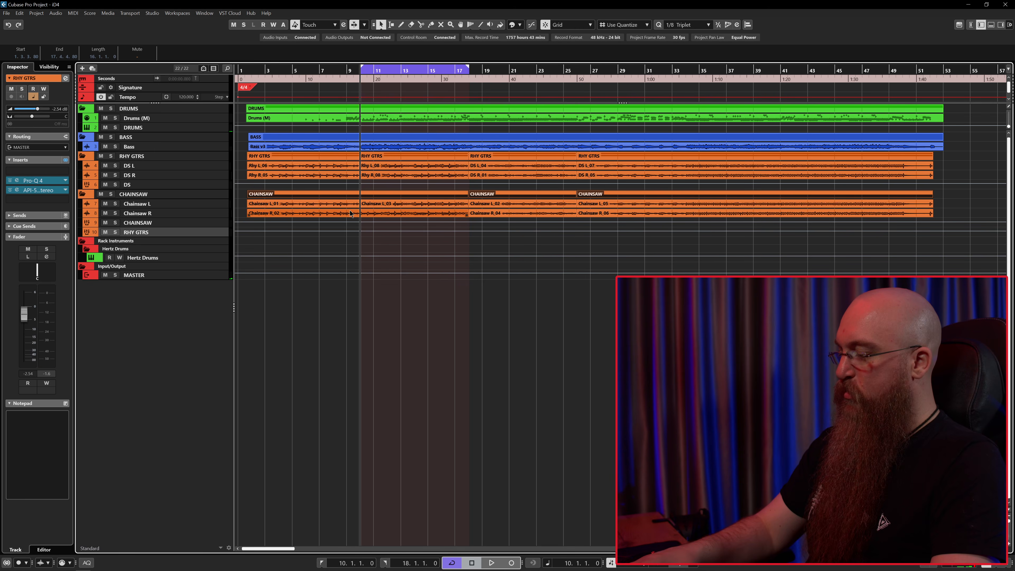
{"action": "key", "text": "KP_Divide"}
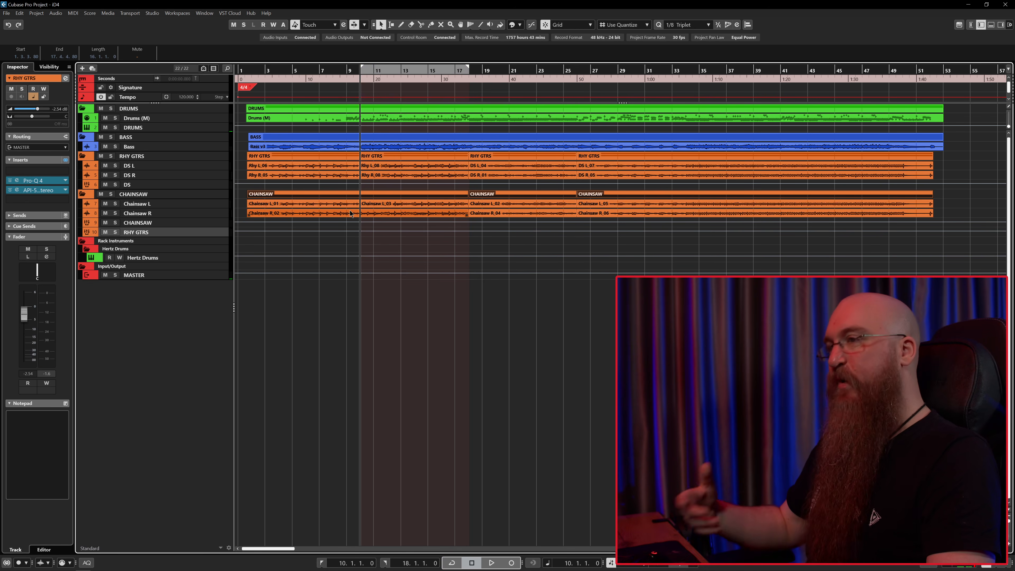
{"action": "left_click", "coordinate": [349, 228]}
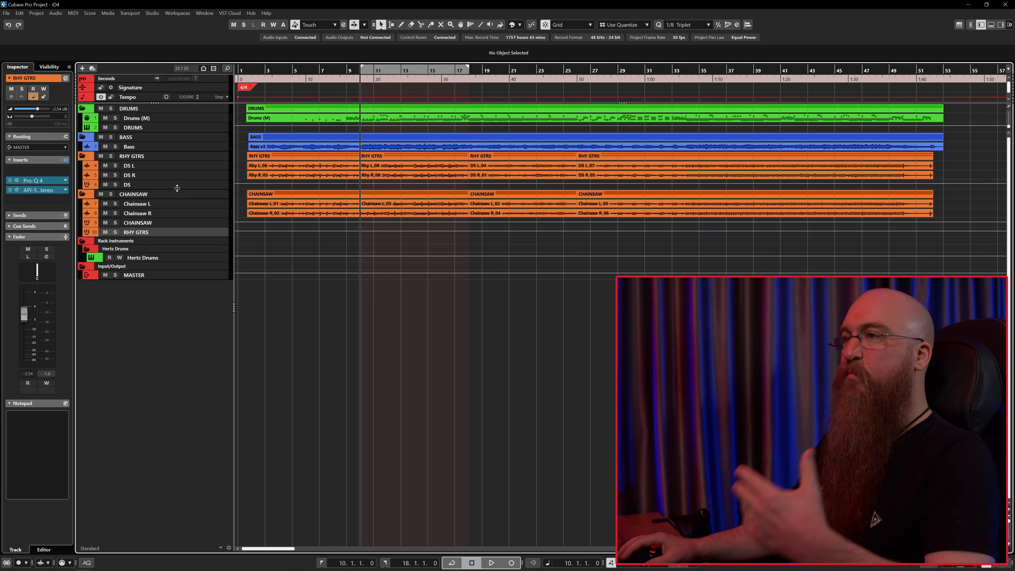
Open Laboga DS from the DS channel and Laboga Chainsaw Distortion from the CHAINSAW channel to view both guitar tone sources.
{"action": "left_click", "coordinate": [143, 186]}
{"action": "left_click", "coordinate": [47, 181]}
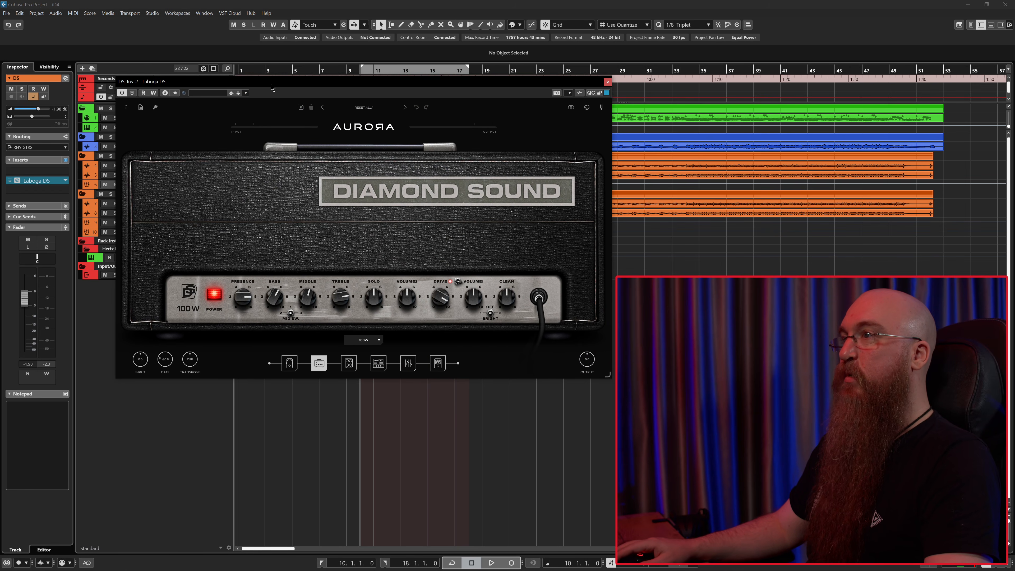
{"action": "left_click", "coordinate": [128, 226]}
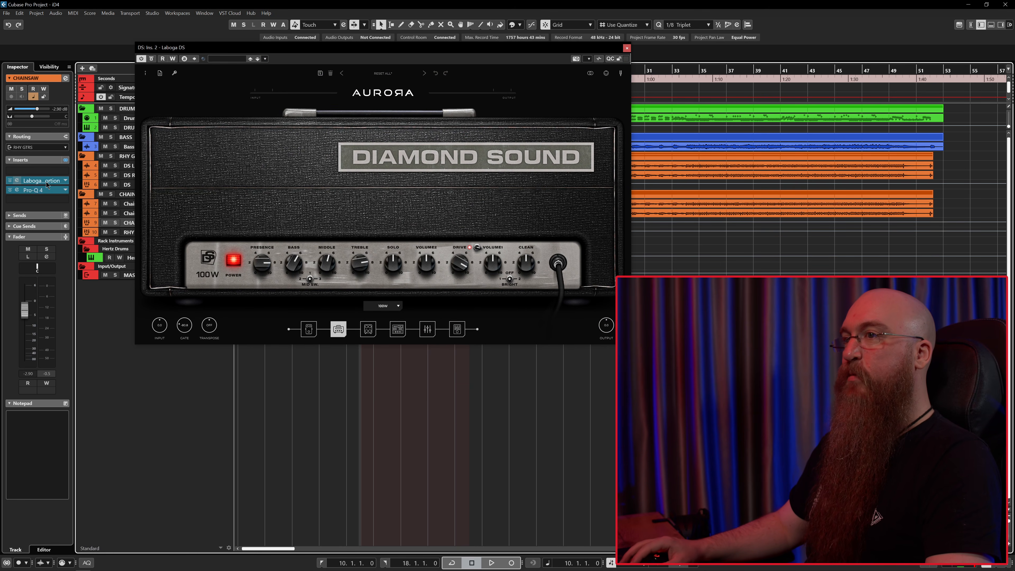
{"action": "left_click", "coordinate": [47, 182]}
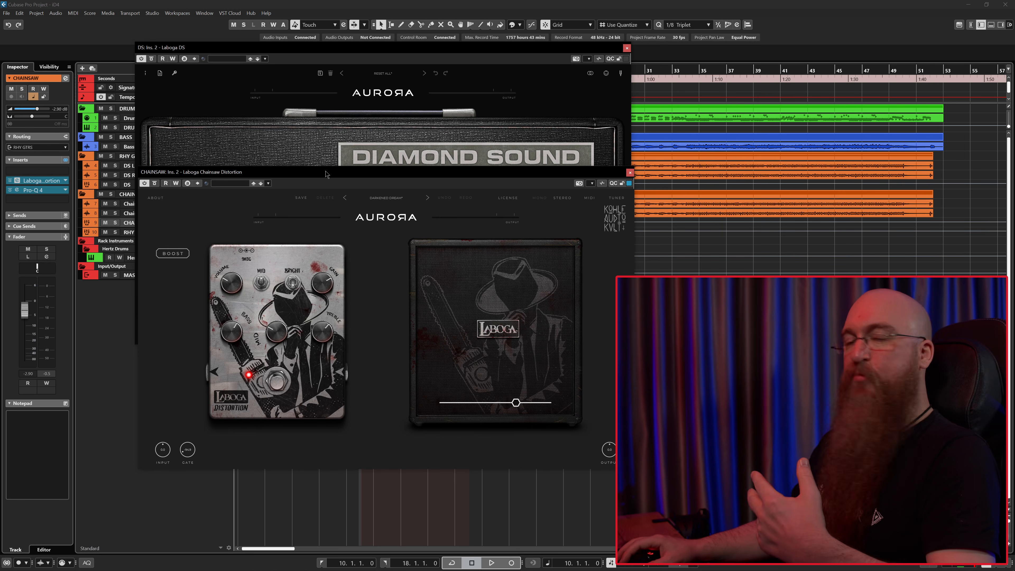
{"action": "left_click", "coordinate": [349, 50]}
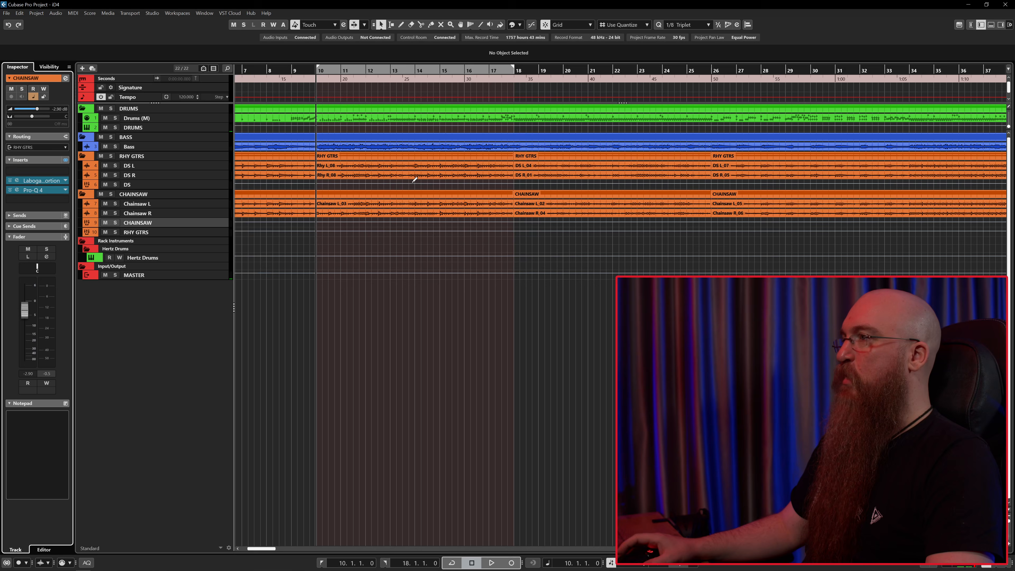
Play the mix from bar 18 and lower the RHY GTRS channel level to -3.50 dB.
{"action": "scroll", "coordinate": [414, 180], "scroll_direction": "right", "scroll_amount": 1}
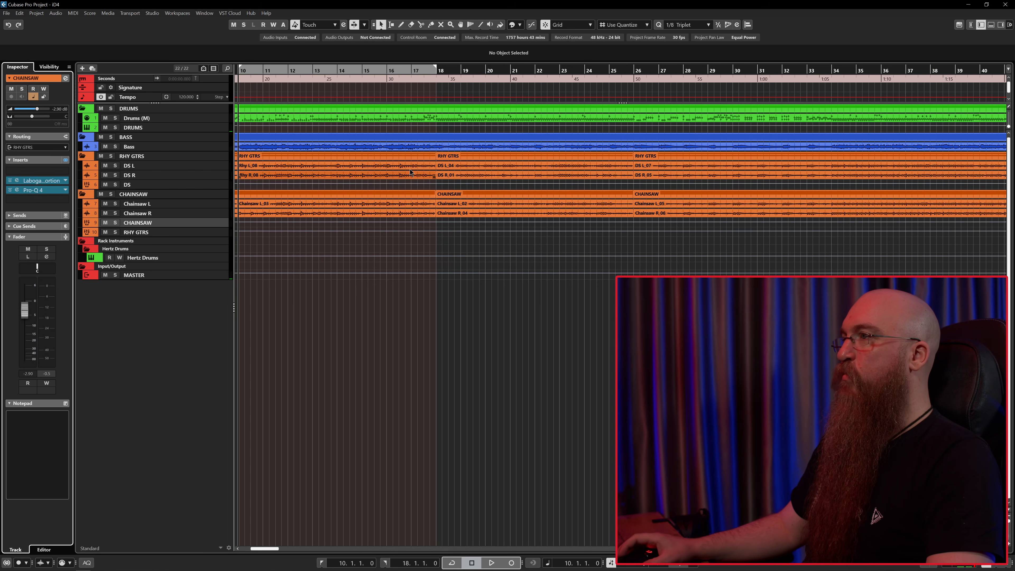
{"action": "scroll", "coordinate": [416, 176], "scroll_direction": "up", "scroll_amount": 2}
{"action": "scroll", "coordinate": [424, 128], "scroll_direction": "right", "scroll_amount": 1}
{"action": "left_click", "coordinate": [378, 68]}
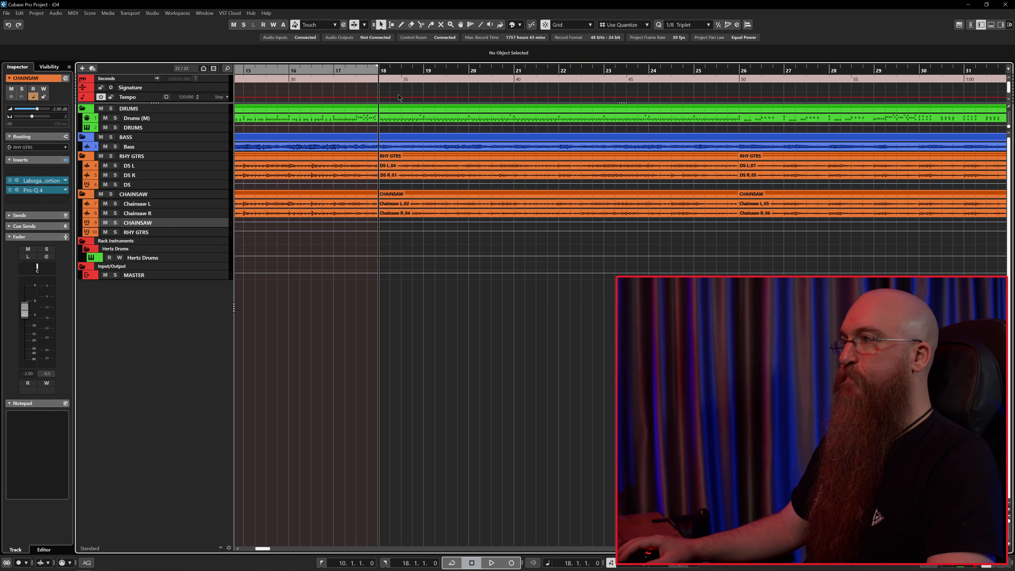
{"action": "key", "text": "space"}
{"action": "scroll", "coordinate": [419, 130], "scroll_direction": "down", "scroll_amount": 1}
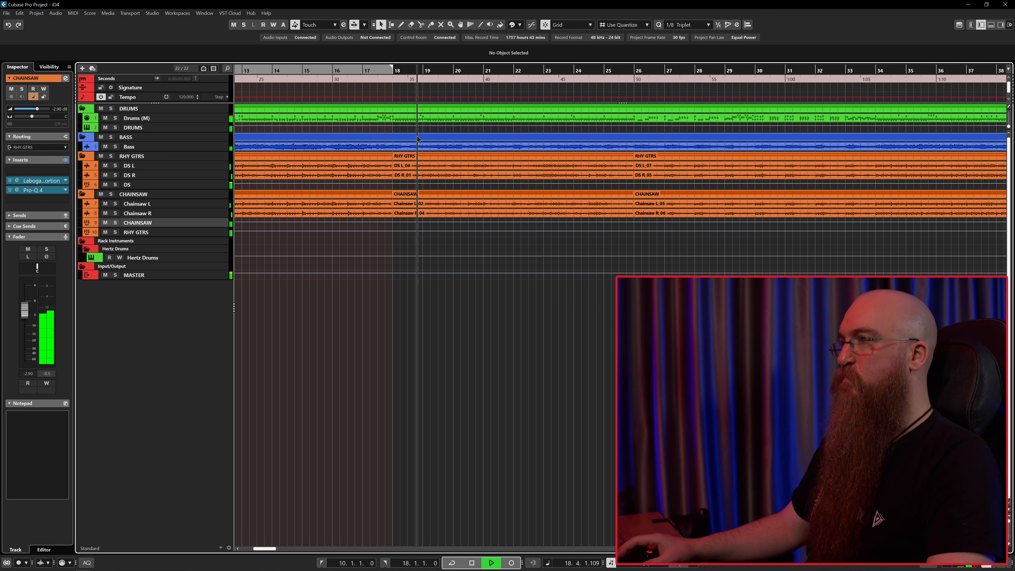
{"action": "scroll", "coordinate": [352, 157], "scroll_direction": "right", "scroll_amount": 2}
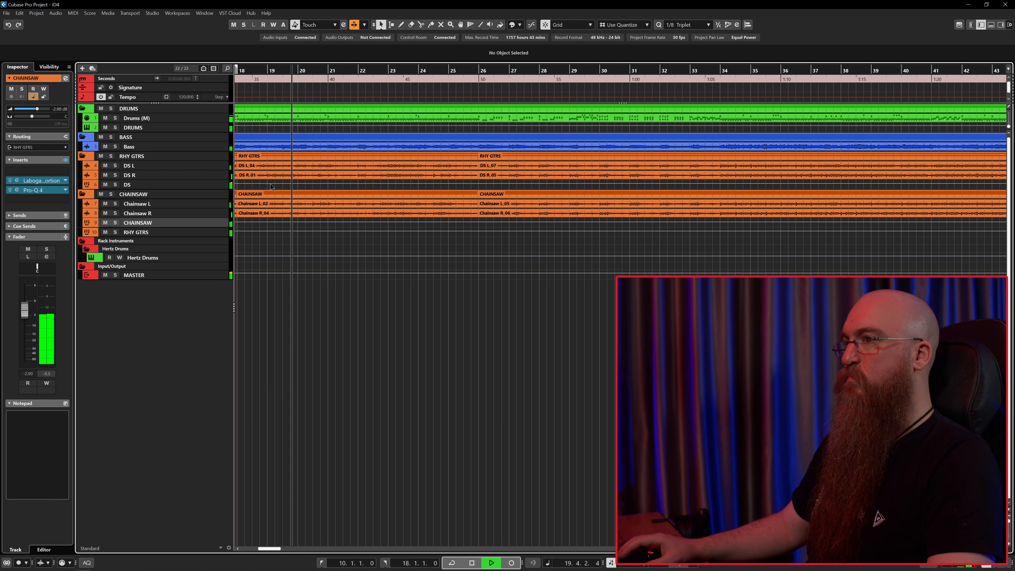
{"action": "left_click", "coordinate": [146, 232]}
{"action": "left_click_drag", "start_coordinate": [27, 317], "coordinate": [19, 338]}
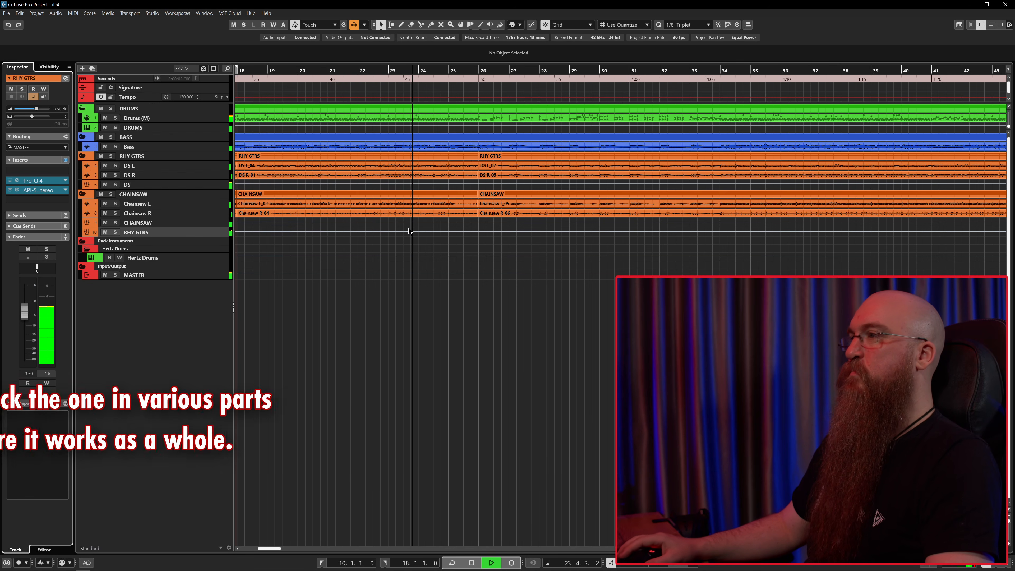
Compare the playing mix with and without the chainsaw layer by muting and unmuting Chainsaw L, Chainsaw R and the CHAINSAW channel.
{"action": "scroll", "coordinate": [408, 228], "scroll_direction": "right", "scroll_amount": 3}
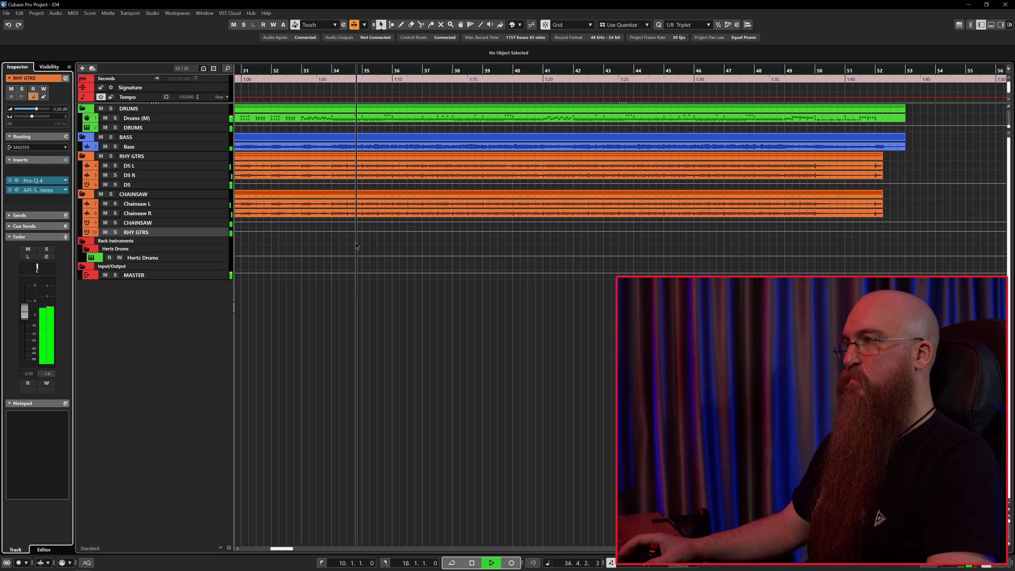
{"action": "left_click_drag", "start_coordinate": [105, 204], "coordinate": [106, 222]}
{"action": "left_click", "coordinate": [106, 225]}
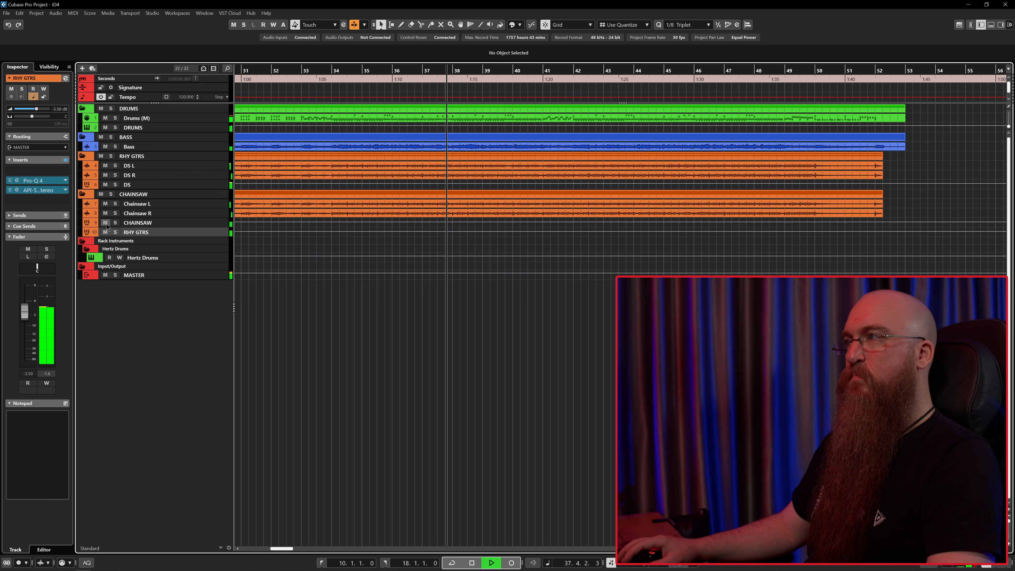
{"action": "left_click", "coordinate": [107, 225]}
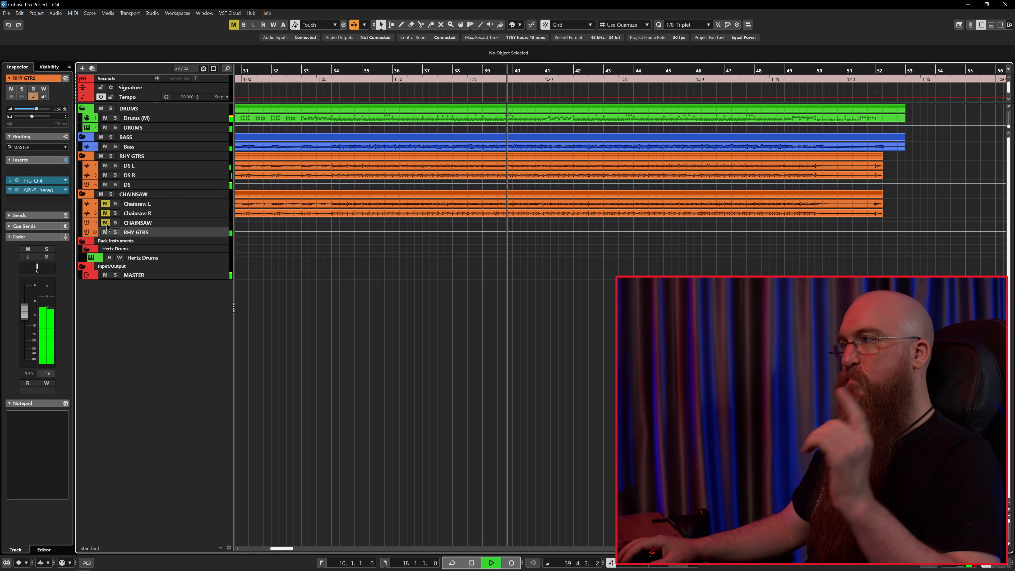
{"action": "left_click", "coordinate": [106, 225]}
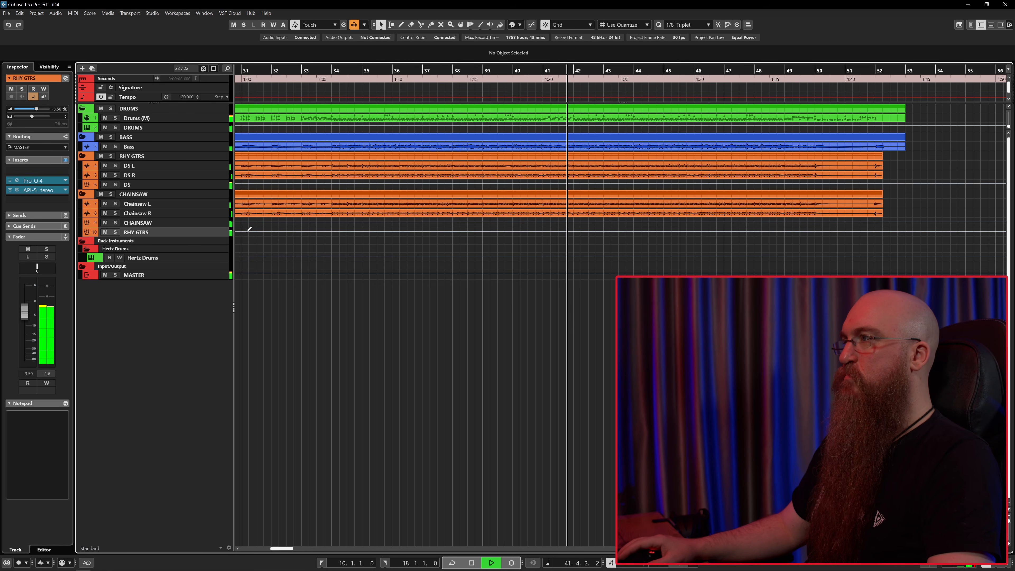
Stop playback and select the CHAINSAW group channel to show its channel settings.
{"action": "key", "text": "space"}
{"action": "scroll", "coordinate": [301, 230], "scroll_direction": "down", "scroll_amount": 2}
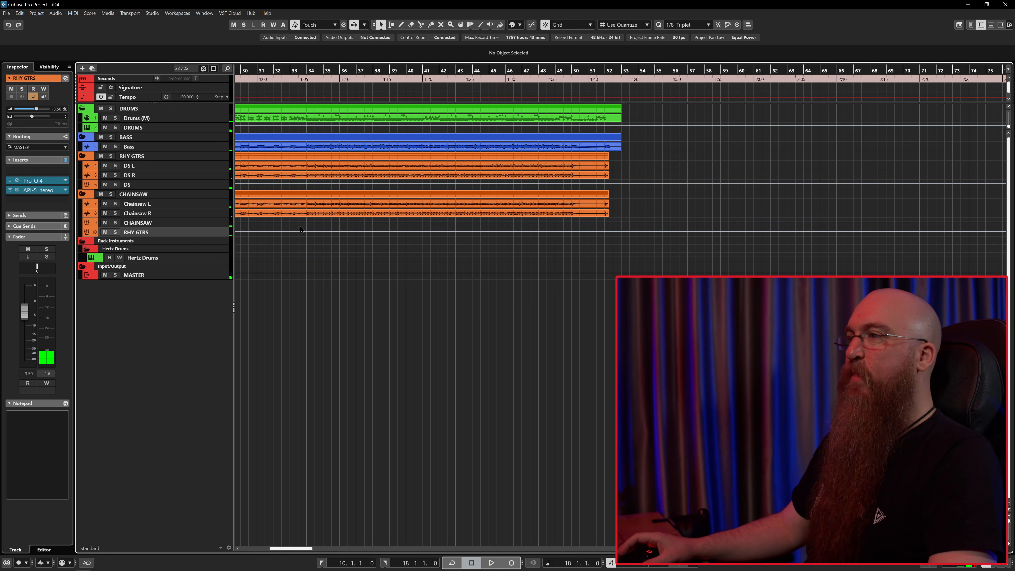
{"action": "scroll", "coordinate": [316, 230], "scroll_direction": "left", "scroll_amount": 6}
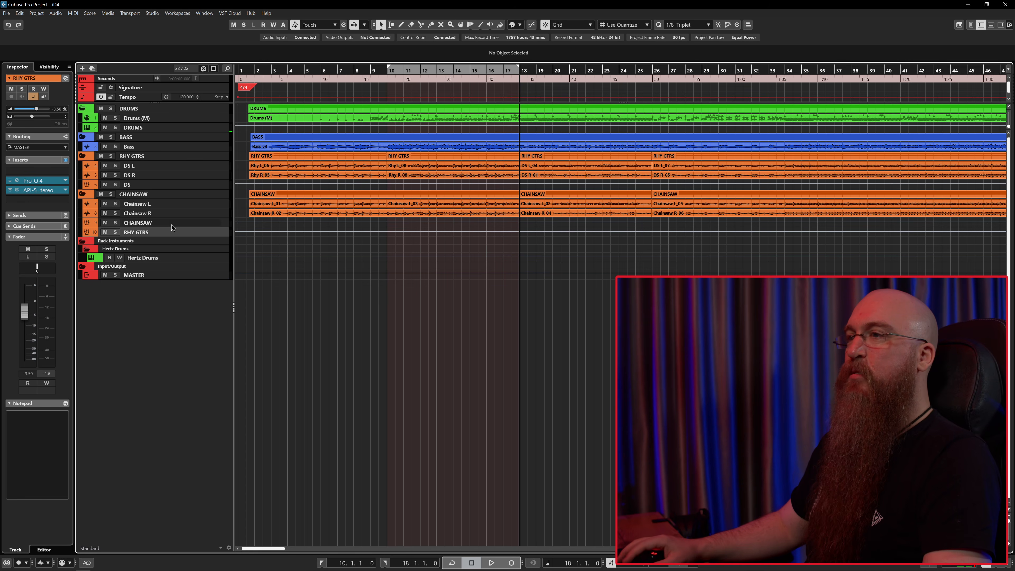
{"action": "left_click", "coordinate": [138, 224]}
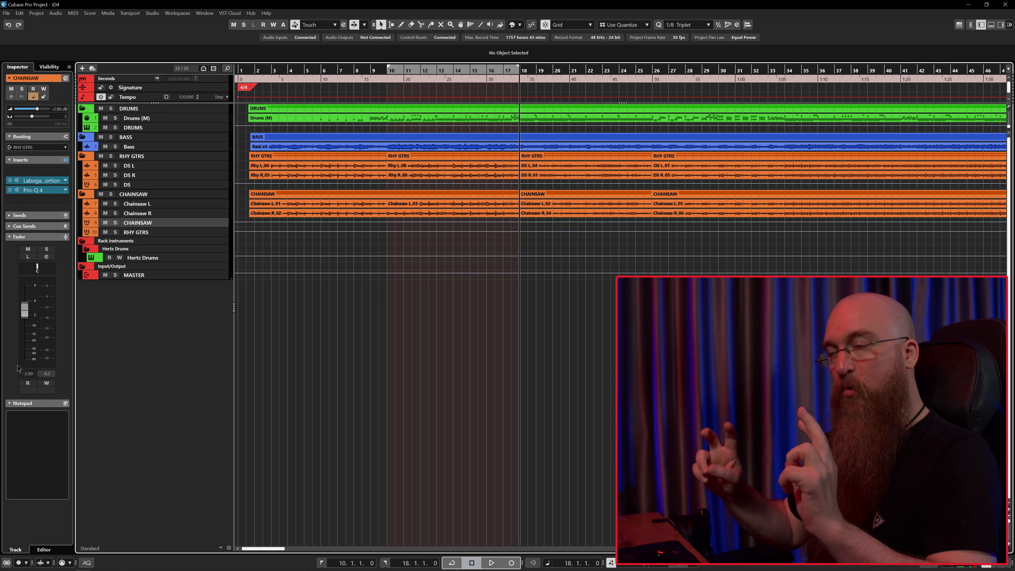